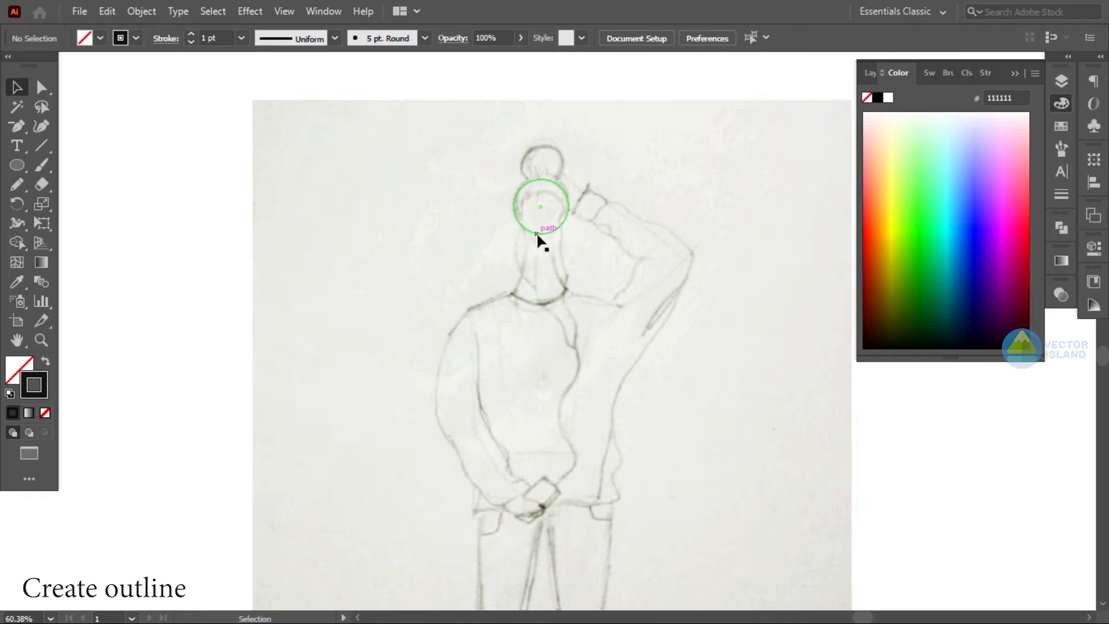
- Draw a small circle over the hair bun above the head circle
{"action": "left_click", "coordinate": [74, 197]}
{"action": "left_click", "coordinate": [16, 166]}
{"action": "mouse_move", "coordinate": [522, 184]}
{"action": "left_mouse_down"}
{"action": "mouse_move", "coordinate": [566, 181]}
{"action": "mouse_move", "coordinate": [558, 174]}
{"action": "left_mouse_up"}
{"action": "key", "text": "v"}
{"action": "left_click", "coordinate": [579, 176]}
{"action": "scroll", "coordinate": [579, 177], "scroll_direction": "down", "scroll_amount": 2}
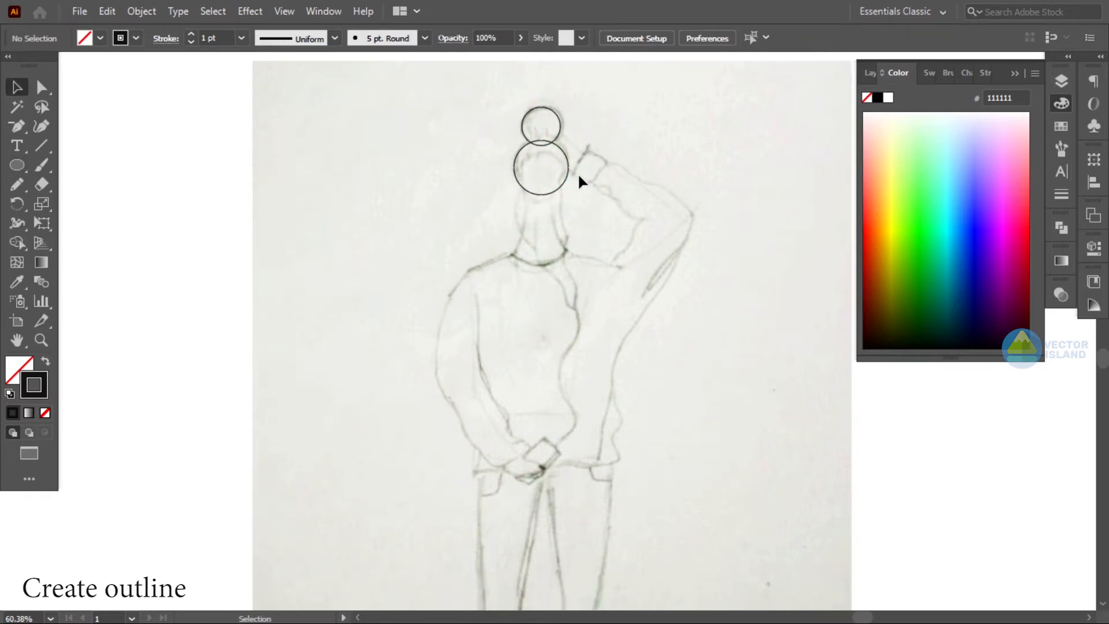
- Draw a rectangle over the face and taper its bottom narrower with Free Transform's perspective distort
{"action": "left_click_drag", "start_coordinate": [20, 161], "coordinate": [70, 165]}
{"action": "left_click_drag", "start_coordinate": [525, 157], "coordinate": [565, 209]}
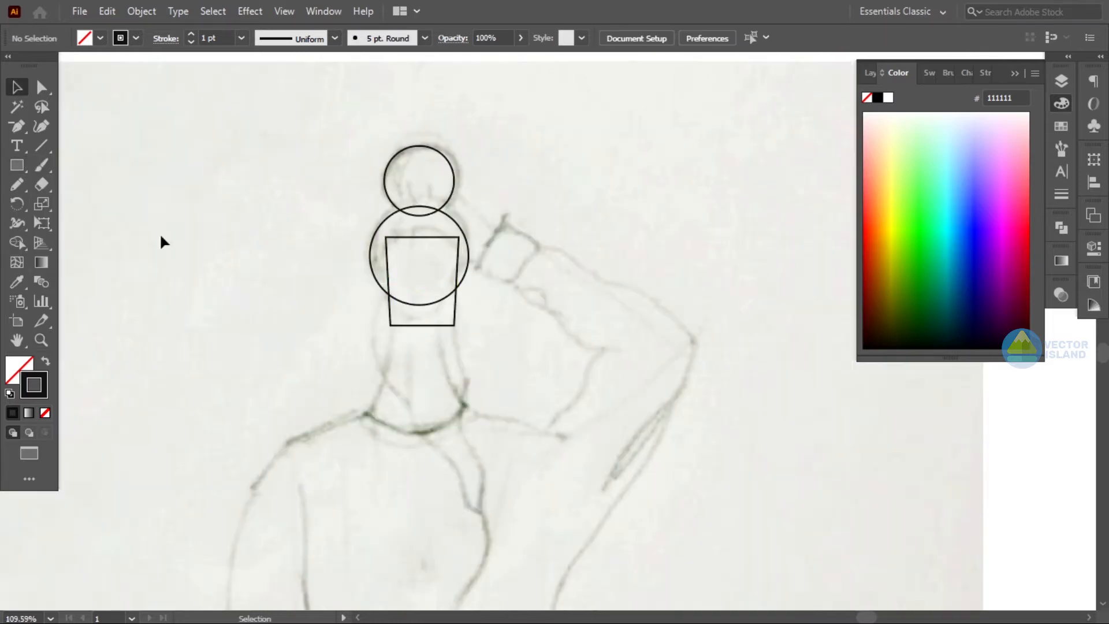
{"action": "key", "text": "e"}
{"action": "left_click", "coordinate": [42, 223]}
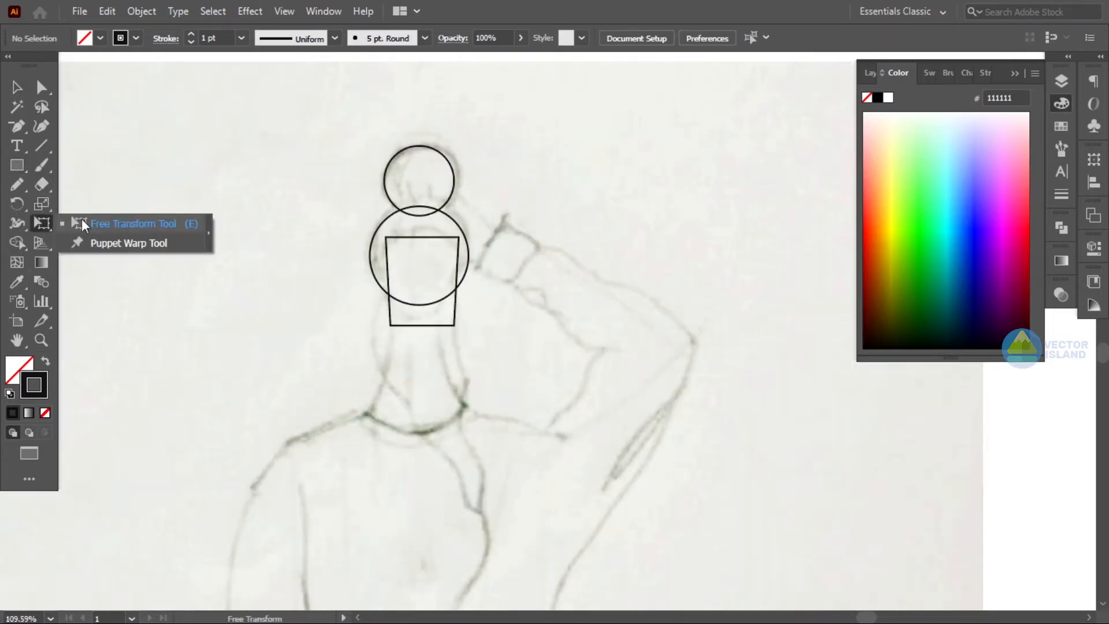
{"action": "left_click", "coordinate": [42, 204]}
{"action": "left_click", "coordinate": [41, 223]}
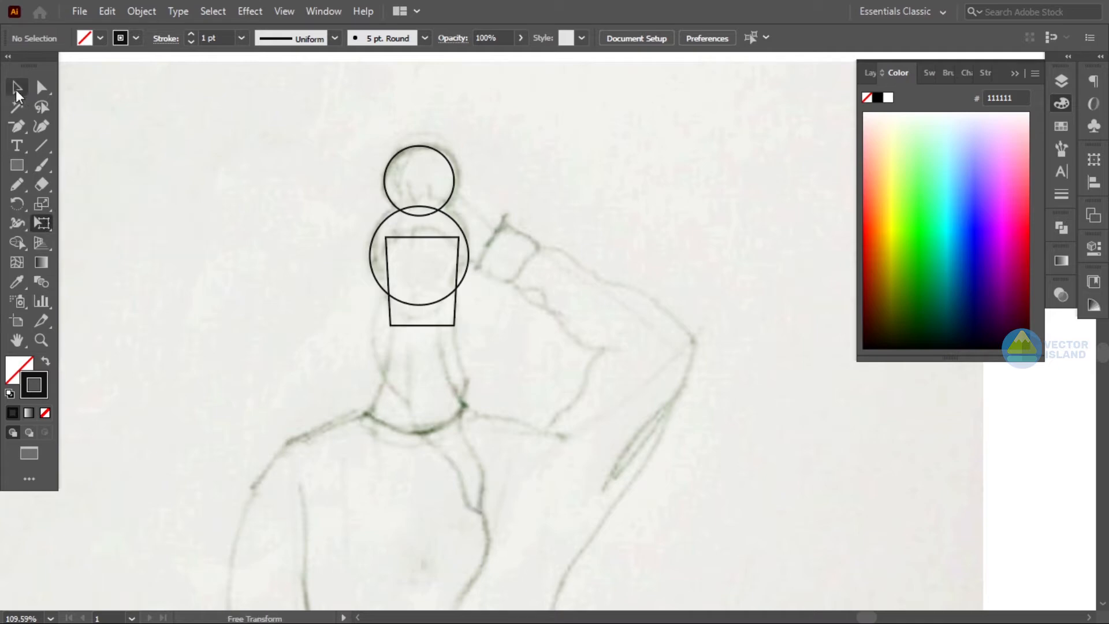
{"action": "left_click", "coordinate": [391, 317]}
{"action": "left_click_drag", "start_coordinate": [446, 327], "coordinate": [449, 326]}
{"action": "key", "text": "v"}
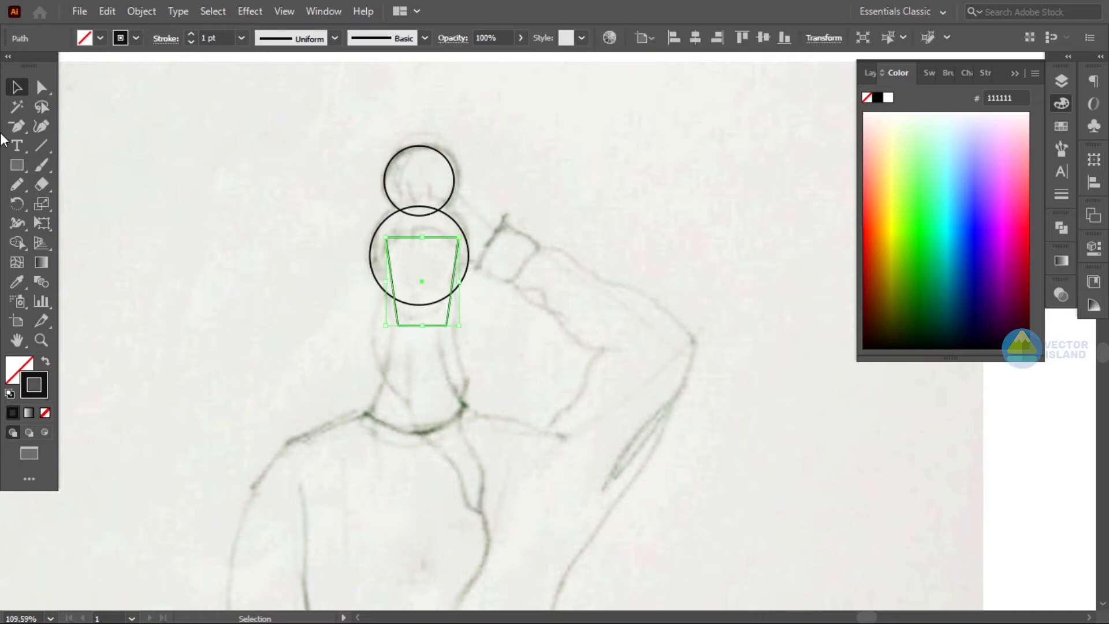
- Round the face shape's top and bottom corners using the corner widgets
{"action": "key", "text": "a"}
{"action": "left_click", "coordinate": [386, 237]}
{"action": "left_click_drag", "start_coordinate": [391, 246], "coordinate": [417, 263]}
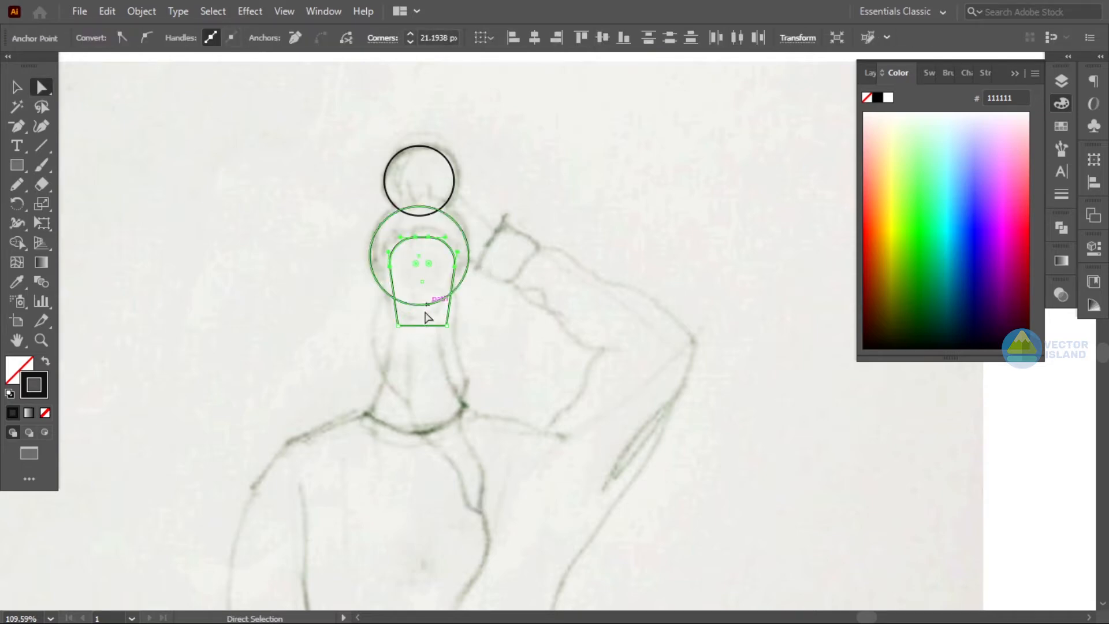
{"action": "left_click_drag", "start_coordinate": [409, 319], "coordinate": [426, 299]}
{"action": "key", "text": "v"}
{"action": "left_click", "coordinate": [546, 173]}
{"action": "scroll", "coordinate": [546, 173], "scroll_direction": "down", "scroll_amount": 2}
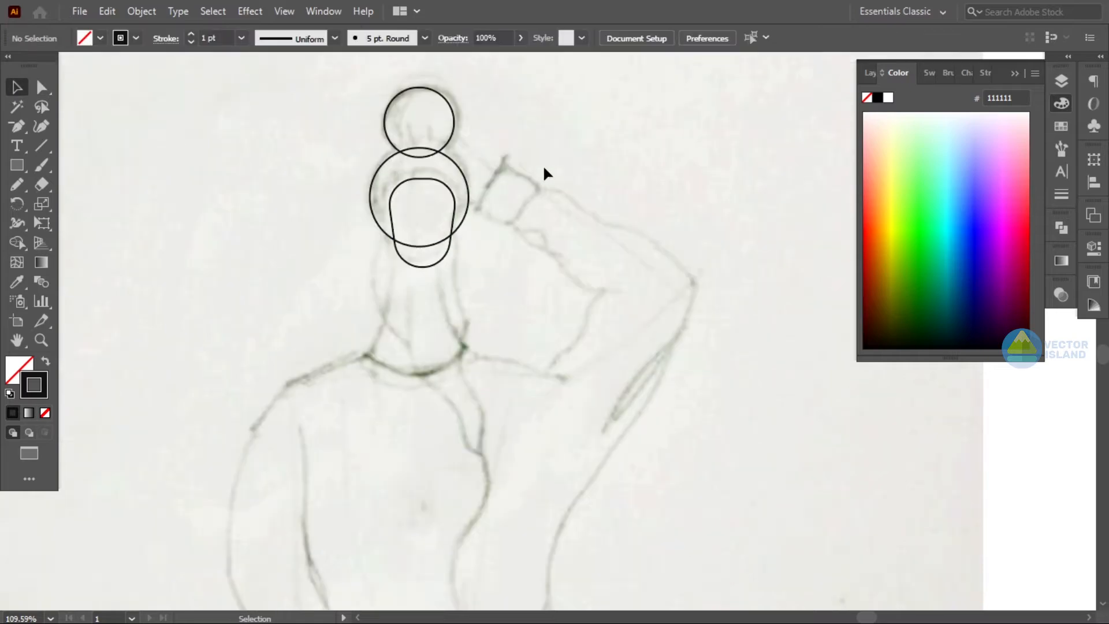
- Draw a rectangle for the neck and widen its bottom into a trapezoid with perspective distort
{"action": "left_click_drag", "start_coordinate": [391, 228], "coordinate": [440, 372]}
{"action": "key", "text": "e"}
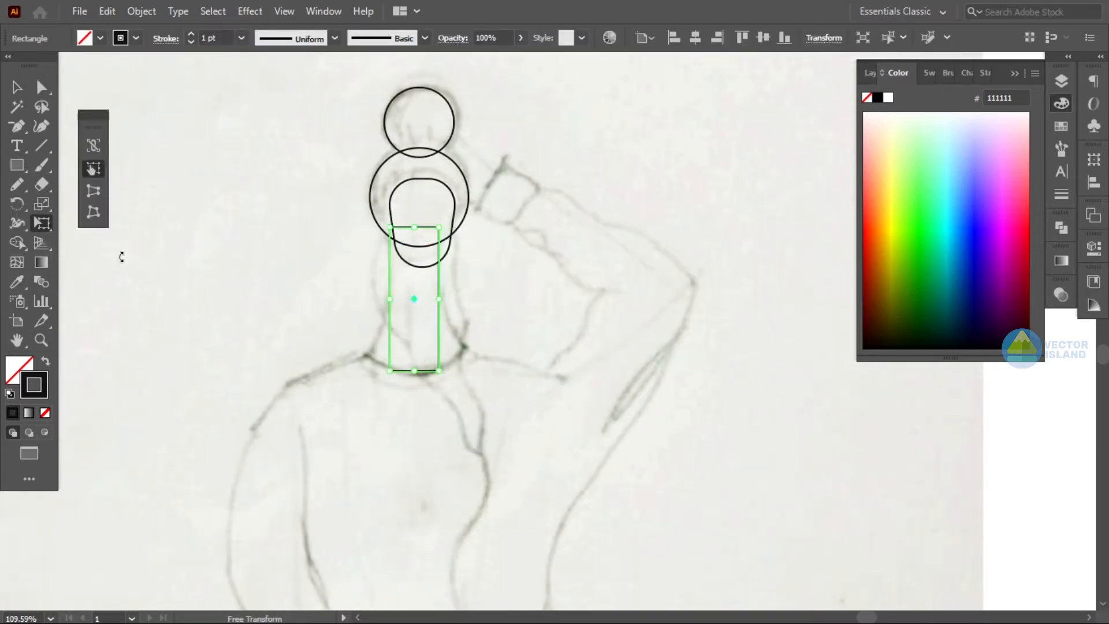
{"action": "left_click_drag", "start_coordinate": [446, 367], "coordinate": [462, 370]}
{"action": "key", "text": "v"}
{"action": "left_click", "coordinate": [249, 156]}
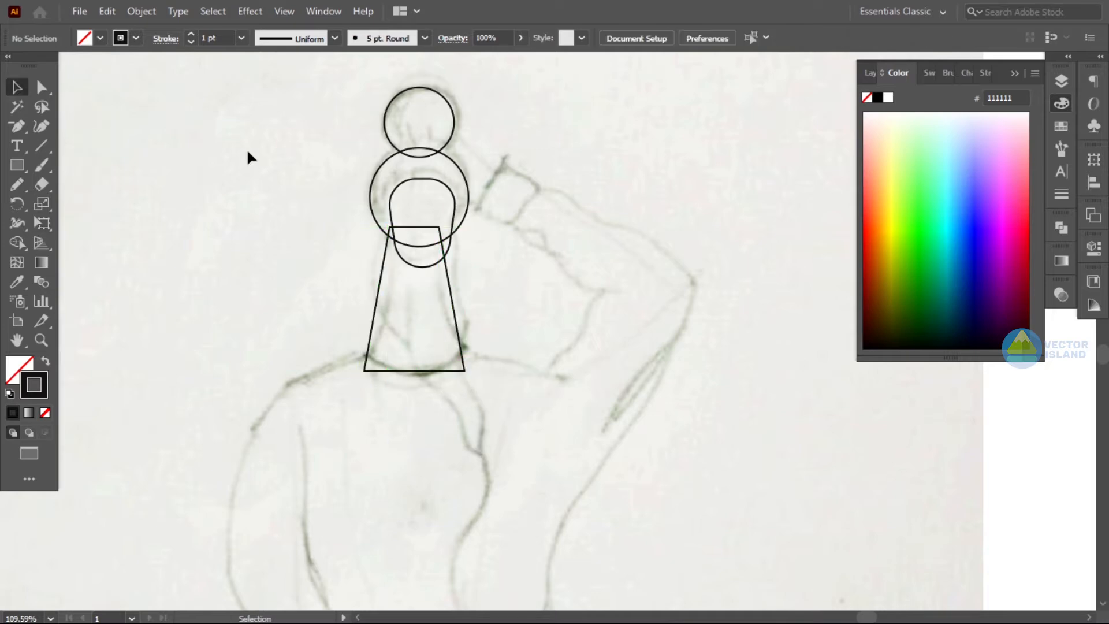
- Round the neck shape's bottom corners into a curved base
{"action": "left_click", "coordinate": [460, 371]}
{"action": "left_click", "coordinate": [41, 223]}
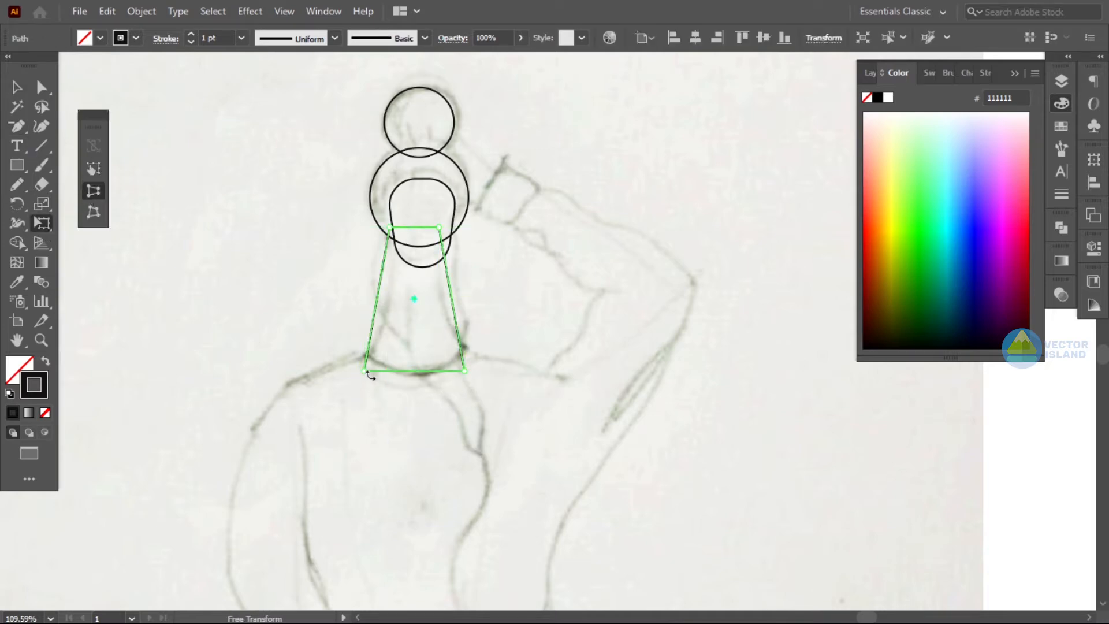
{"action": "key", "text": "v"}
{"action": "key", "text": "a"}
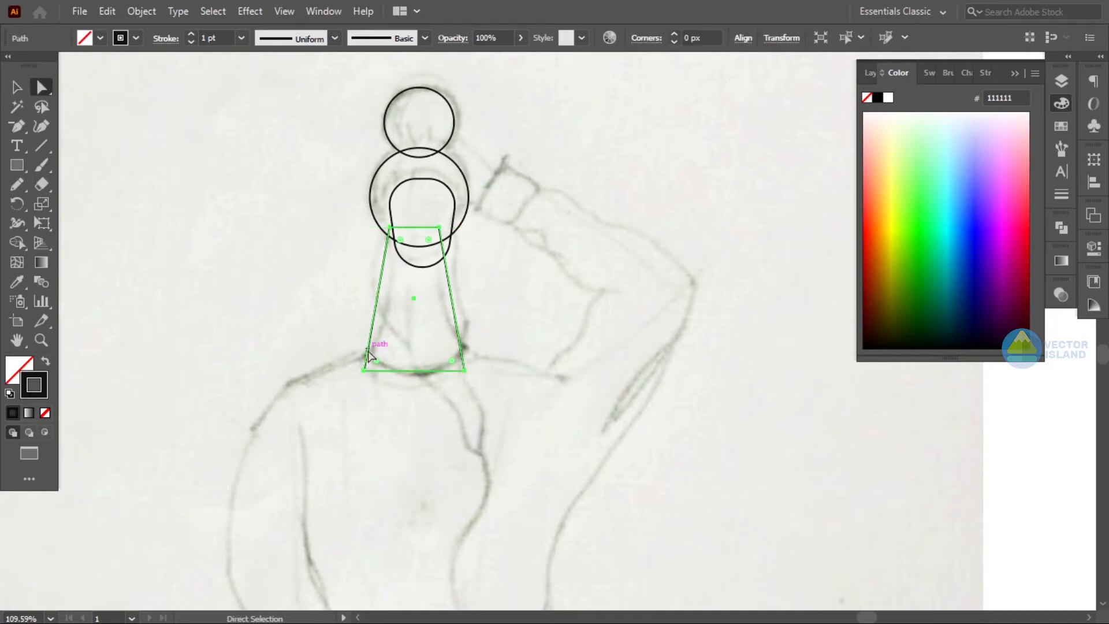
{"action": "left_click", "coordinate": [380, 364]}
{"action": "left_click_drag", "start_coordinate": [379, 364], "coordinate": [406, 335]}
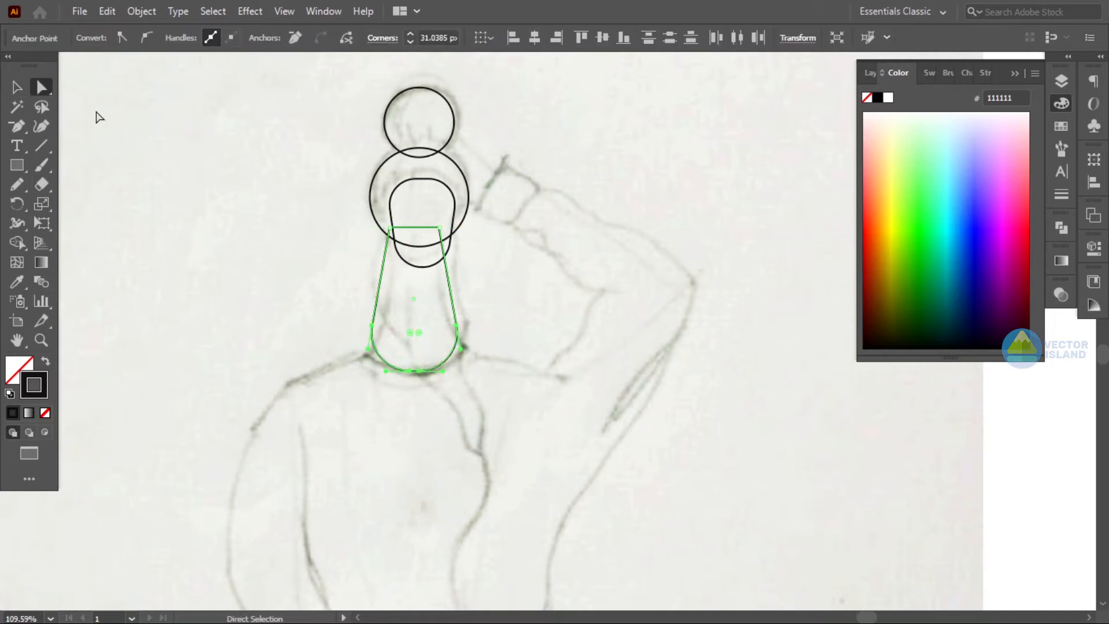
{"action": "left_click", "coordinate": [16, 93]}
{"action": "left_click", "coordinate": [277, 191]}
{"action": "scroll", "coordinate": [473, 260], "scroll_direction": "up", "scroll_amount": 1}
{"action": "key", "text": "ctrl+a"}
{"action": "left_click", "coordinate": [695, 37]}
{"action": "left_click", "coordinate": [645, 191]}
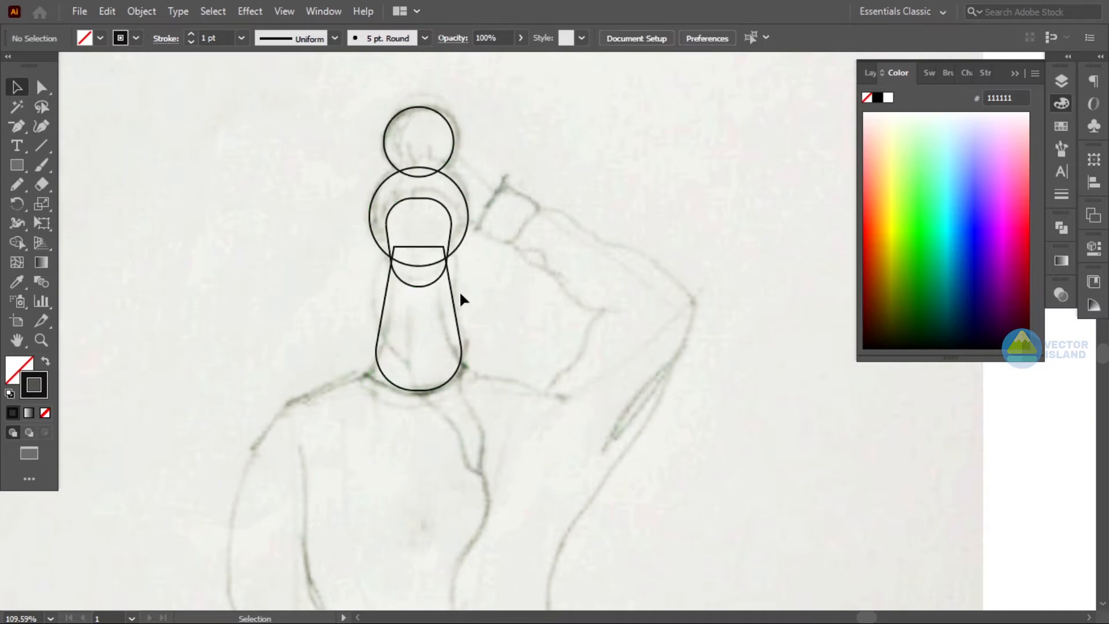
- Extend the neck shape's bottom slightly downward
{"action": "scroll", "coordinate": [461, 293], "scroll_direction": "down", "scroll_amount": 3}
{"action": "left_click", "coordinate": [443, 324]}
{"action": "left_click_drag", "start_coordinate": [419, 332], "coordinate": [419, 349]}
{"action": "left_click", "coordinate": [475, 329]}
{"action": "left_click", "coordinate": [459, 324]}
{"action": "left_click", "coordinate": [42, 88]}
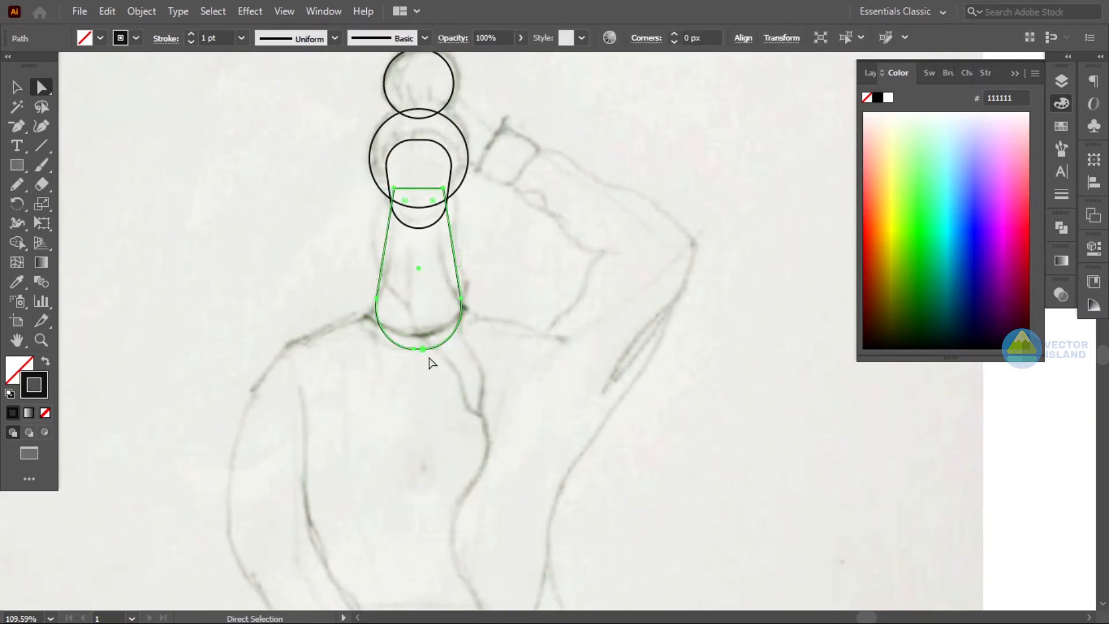
{"action": "left_click", "coordinate": [418, 349]}
{"action": "left_click", "coordinate": [16, 86]}
{"action": "left_click", "coordinate": [770, 193]}
{"action": "scroll", "coordinate": [731, 189], "scroll_direction": "down", "scroll_amount": 1}
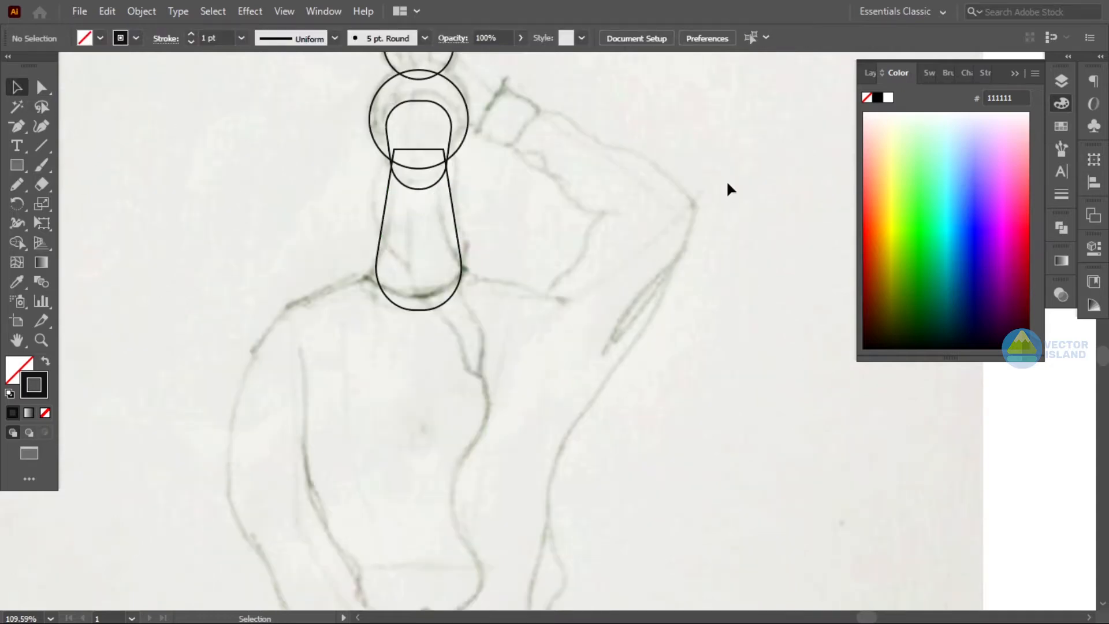
- Draw a rotated ellipse beside the neck and use Shape Builder to curve the neck's left edge
{"action": "left_click", "coordinate": [16, 165]}
{"action": "left_click", "coordinate": [75, 203]}
{"action": "left_click_drag", "start_coordinate": [212, 132], "coordinate": [340, 327]}
{"action": "left_click", "coordinate": [17, 87]}
{"action": "left_click_drag", "start_coordinate": [346, 129], "coordinate": [356, 102]}
{"action": "left_click", "coordinate": [594, 154]}
{"action": "mouse_move", "coordinate": [353, 288]}
{"action": "left_mouse_down"}
{"action": "mouse_move", "coordinate": [352, 313]}
{"action": "mouse_move", "coordinate": [351, 293]}
{"action": "left_mouse_up"}
{"action": "left_click_drag", "start_coordinate": [445, 269], "coordinate": [345, 258]}
{"action": "left_click", "coordinate": [27, 242]}
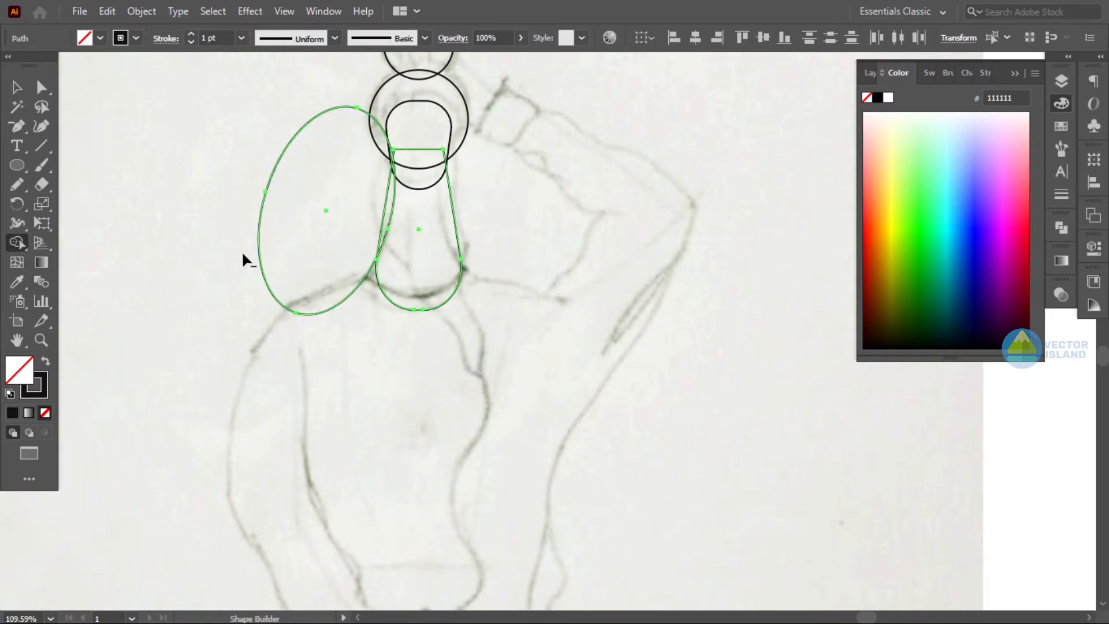
{"action": "left_click", "coordinate": [386, 210], "text": "alt"}
{"action": "left_click", "coordinate": [292, 227], "text": "alt"}
{"action": "key", "text": "v"}
{"action": "left_click", "coordinate": [172, 115]}
- Draw a rectangle over the neck's right half and remove that half with Shape Builder
{"action": "left_click_drag", "start_coordinate": [17, 165], "coordinate": [87, 166]}
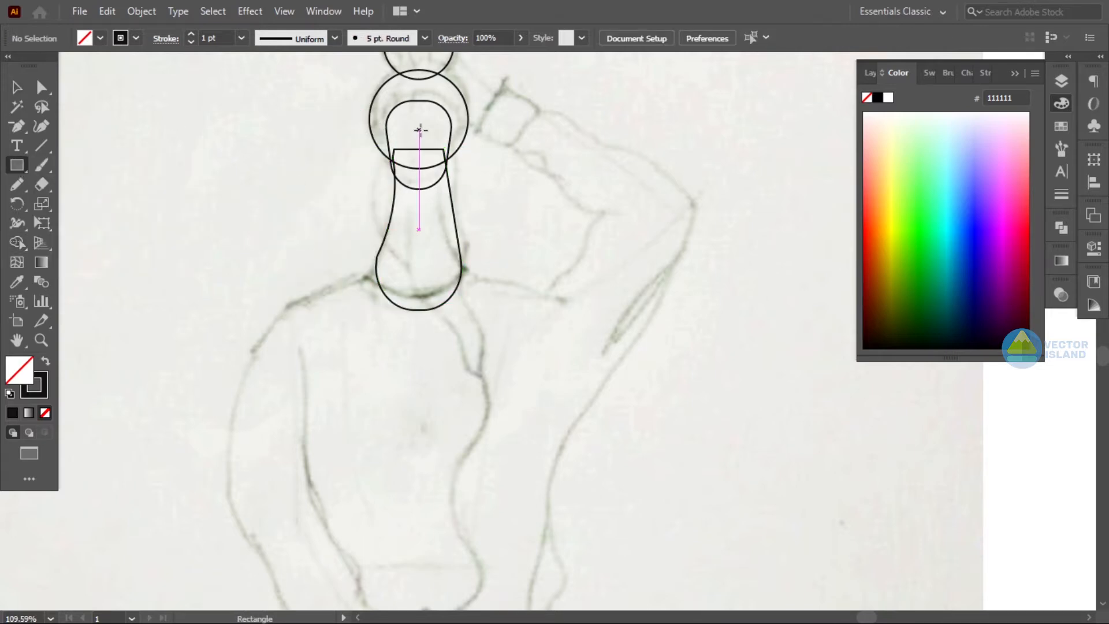
{"action": "left_click_drag", "start_coordinate": [420, 130], "coordinate": [513, 328]}
{"action": "left_click", "coordinate": [19, 86]}
{"action": "left_click", "coordinate": [456, 233], "text": "shift"}
{"action": "left_click", "coordinate": [18, 243]}
{"action": "left_click_drag", "start_coordinate": [442, 233], "coordinate": [532, 237]}
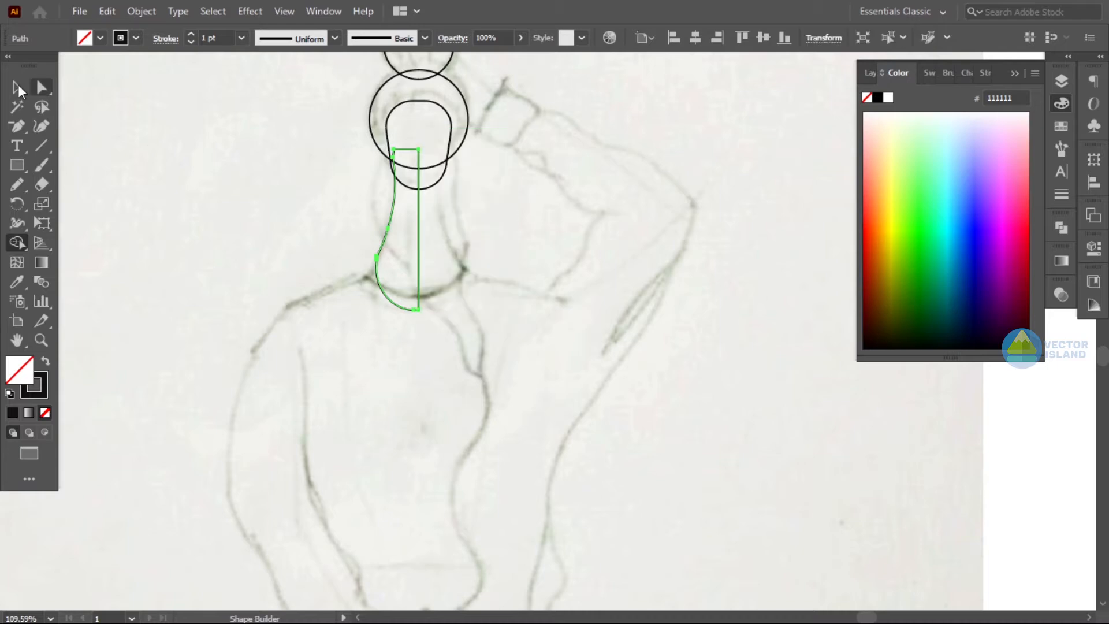
- Reflect a copy of the half neck shape vertically
{"action": "left_click", "coordinate": [18, 87]}
{"action": "left_click", "coordinate": [417, 214]}
{"action": "left_click", "coordinate": [141, 11]}
{"action": "mouse_move", "coordinate": [212, 25]}
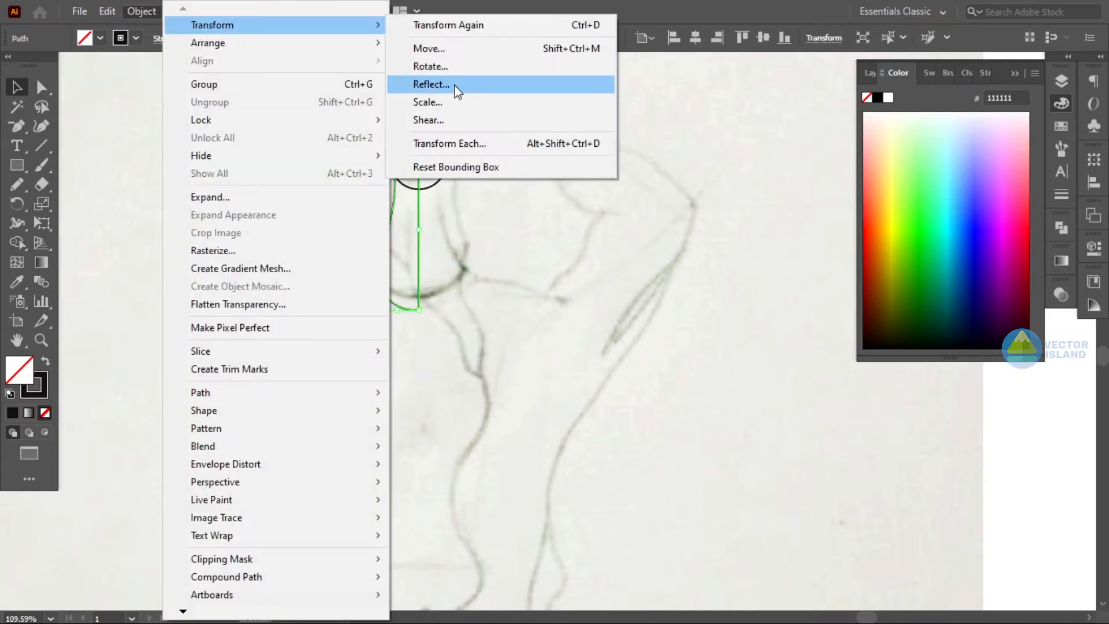
{"action": "left_click", "coordinate": [432, 85]}
{"action": "left_click", "coordinate": [835, 376]}
{"action": "left_click", "coordinate": [455, 312]}
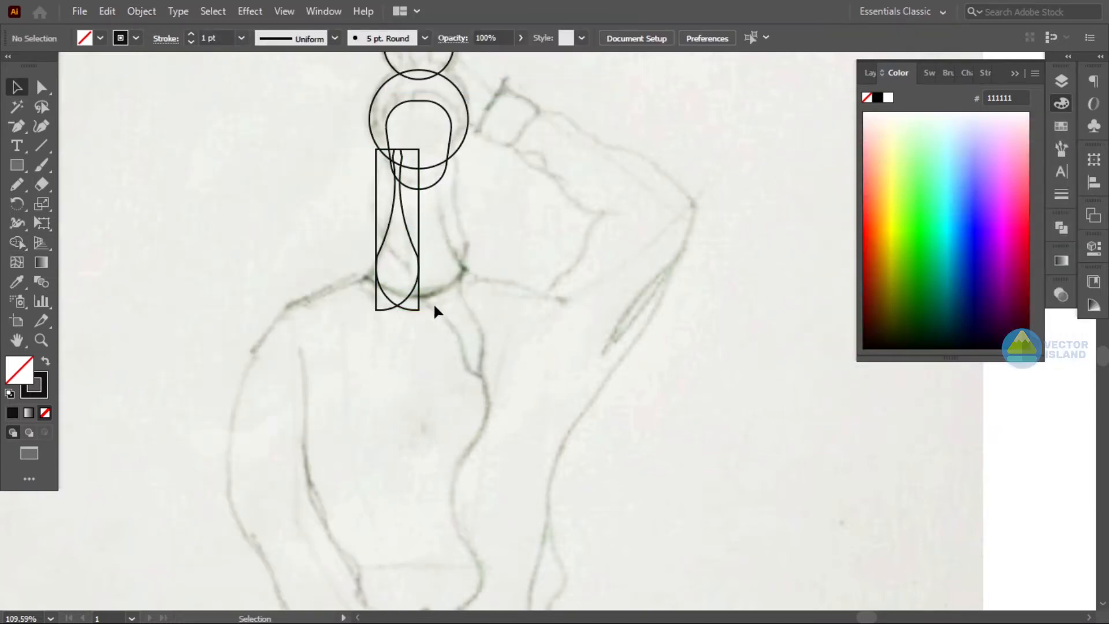
- Move the mirrored copy beside the original half and unite both halves with Pathfinder
{"action": "left_click_drag", "start_coordinate": [412, 296], "coordinate": [454, 297]}
{"action": "left_click_drag", "start_coordinate": [472, 313], "coordinate": [401, 291]}
{"action": "key", "text": "ctrl+z"}
{"action": "left_click_drag", "start_coordinate": [504, 295], "coordinate": [399, 260]}
{"action": "left_click", "coordinate": [1061, 228]}
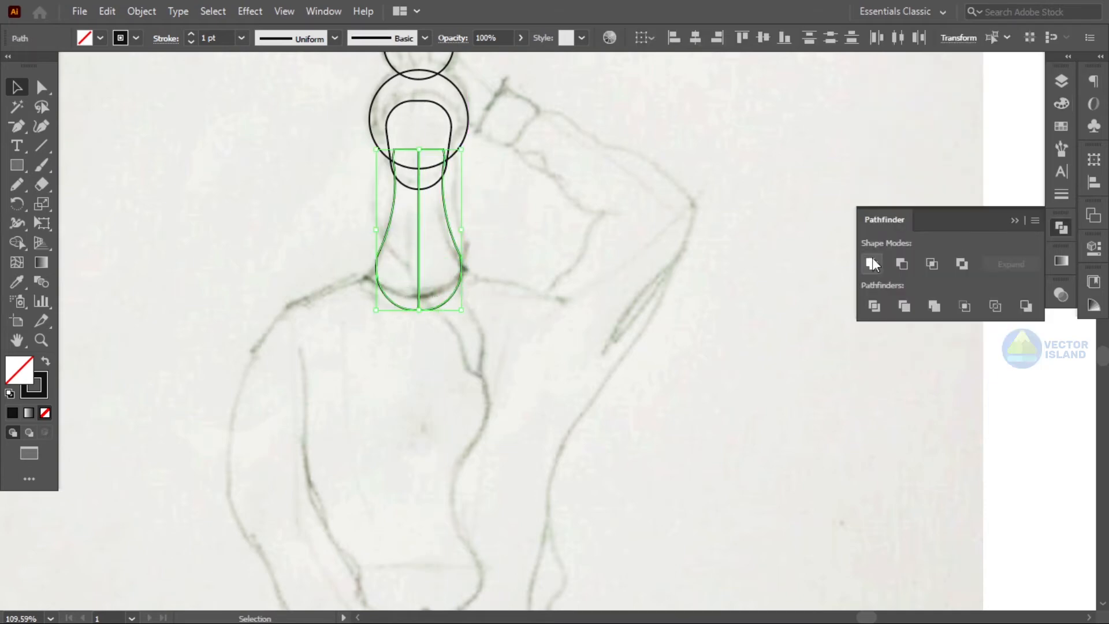
{"action": "left_click", "coordinate": [873, 264]}
- Draw a rectangle over the torso from the neck down to the hips
{"action": "left_click", "coordinate": [952, 168]}
{"action": "key", "text": "z"}
{"action": "left_click_drag", "start_coordinate": [721, 243], "coordinate": [656, 272]}
{"action": "left_click_drag", "start_coordinate": [656, 283], "coordinate": [614, 240]}
{"action": "left_click_drag", "start_coordinate": [500, 293], "coordinate": [592, 262]}
{"action": "left_click_drag", "start_coordinate": [594, 262], "coordinate": [534, 263]}
{"action": "left_click_drag", "start_coordinate": [423, 171], "coordinate": [589, 402]}
{"action": "left_click", "coordinate": [26, 92]}
{"action": "left_click_drag", "start_coordinate": [423, 284], "coordinate": [445, 287]}
{"action": "left_click_drag", "start_coordinate": [590, 286], "coordinate": [590, 287]}
{"action": "left_click", "coordinate": [761, 235]}
{"action": "left_click", "coordinate": [583, 283]}
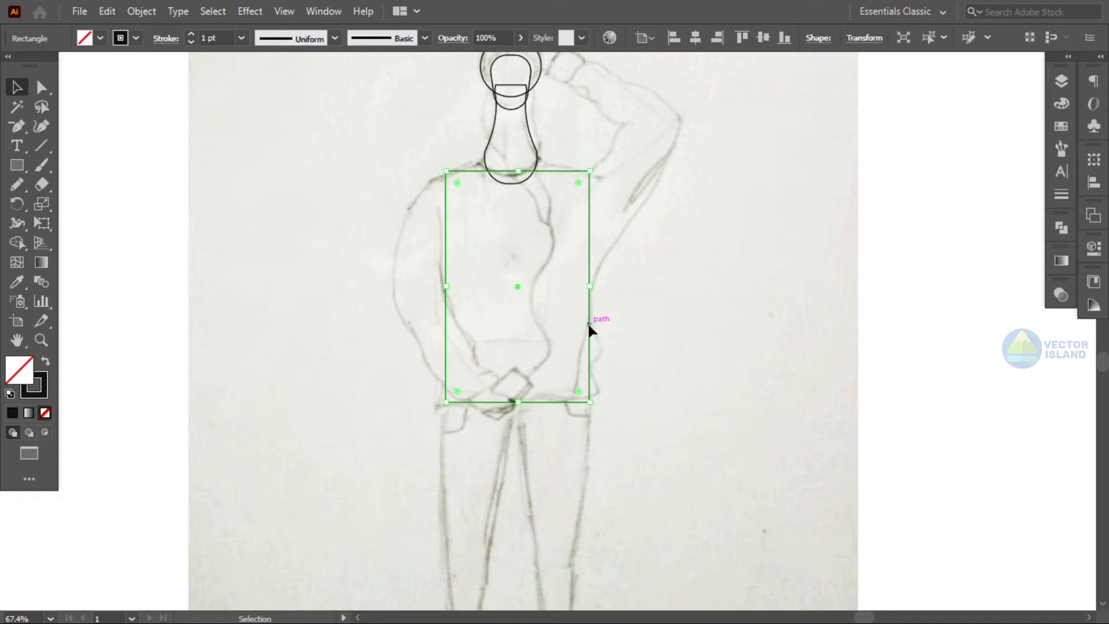
{"action": "left_click_drag", "start_coordinate": [588, 325], "coordinate": [581, 326]}
{"action": "left_click", "coordinate": [621, 334]}
- Widen the torso rectangle's top into a trapezoid with Free Transform's perspective distort
{"action": "left_click", "coordinate": [466, 172]}
{"action": "left_click", "coordinate": [42, 223]}
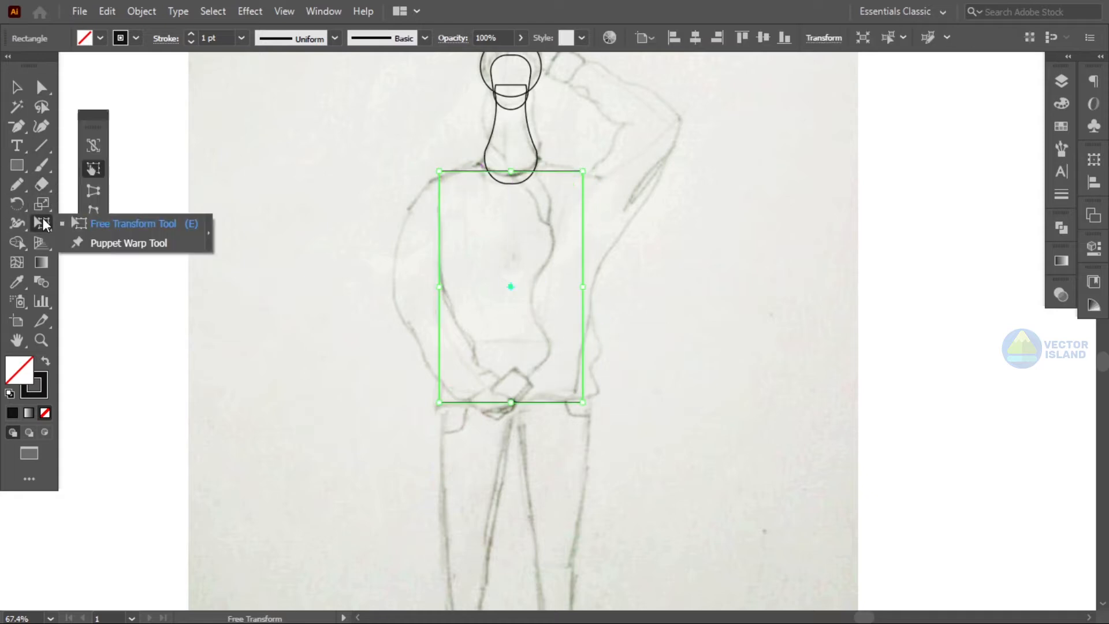
{"action": "left_click_drag", "start_coordinate": [439, 171], "coordinate": [408, 172]}
- Select the torso's two top corners and round them into shoulders
{"action": "key", "text": "a"}
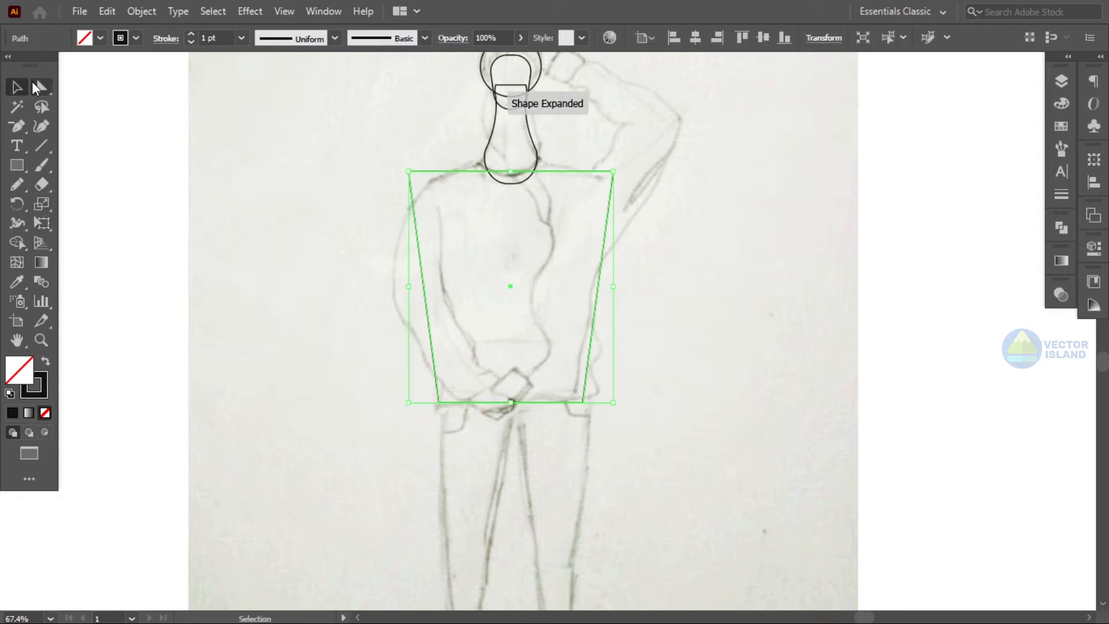
{"action": "left_click", "coordinate": [409, 171], "text": "shift"}
{"action": "left_click", "coordinate": [613, 171], "text": "shift"}
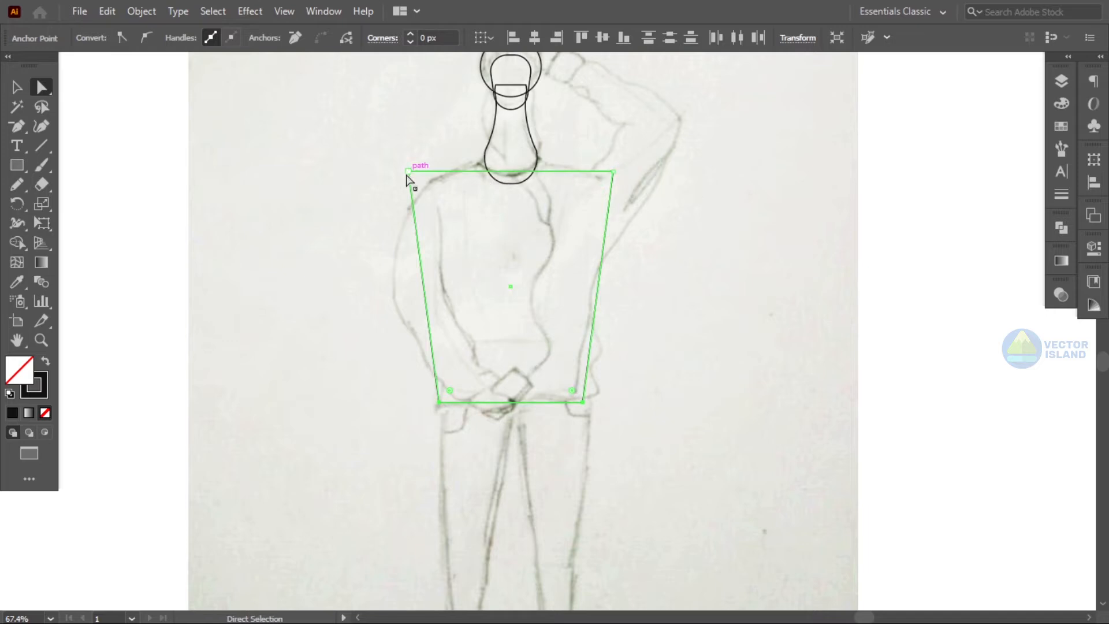
{"action": "left_click", "coordinate": [613, 172], "text": "shift"}
{"action": "left_click_drag", "start_coordinate": [422, 187], "coordinate": [470, 275]}
- Move the torso shape up under the neck and stretch its bottom edge down
{"action": "left_click", "coordinate": [17, 87]}
{"action": "left_click", "coordinate": [544, 197]}
{"action": "left_click_drag", "start_coordinate": [548, 175], "coordinate": [547, 152]}
{"action": "left_click", "coordinate": [543, 372]}
{"action": "left_click", "coordinate": [473, 382]}
{"action": "left_click_drag", "start_coordinate": [511, 382], "coordinate": [511, 405]}
{"action": "left_click", "coordinate": [648, 411]}
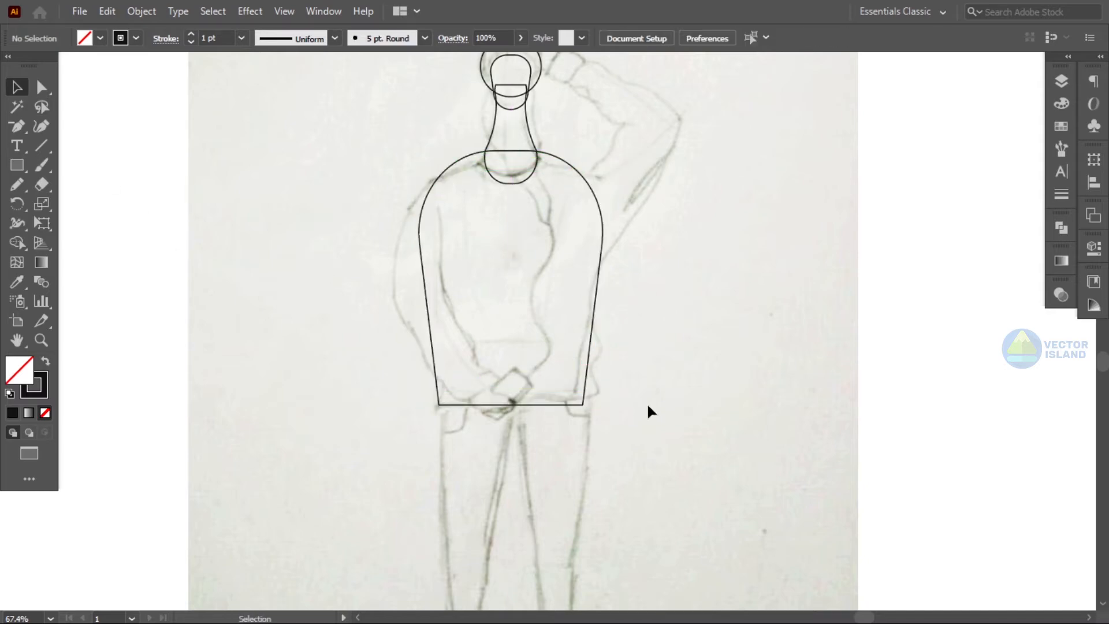
- Draw a tall narrow rectangle over the left leg
{"action": "scroll", "coordinate": [649, 401], "scroll_direction": "up", "scroll_amount": 3}
{"action": "scroll", "coordinate": [649, 401], "scroll_direction": "down", "scroll_amount": 12}
{"action": "left_click", "coordinate": [41, 340]}
{"action": "left_click_drag", "start_coordinate": [532, 303], "coordinate": [551, 342]}
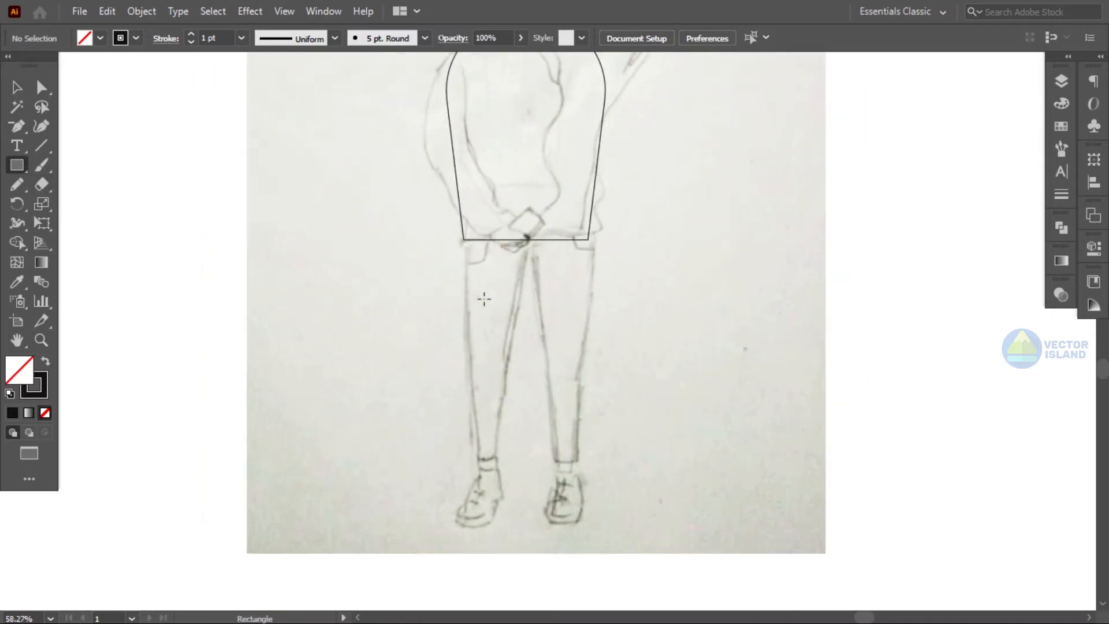
{"action": "left_click_drag", "start_coordinate": [502, 460], "coordinate": [502, 459]}
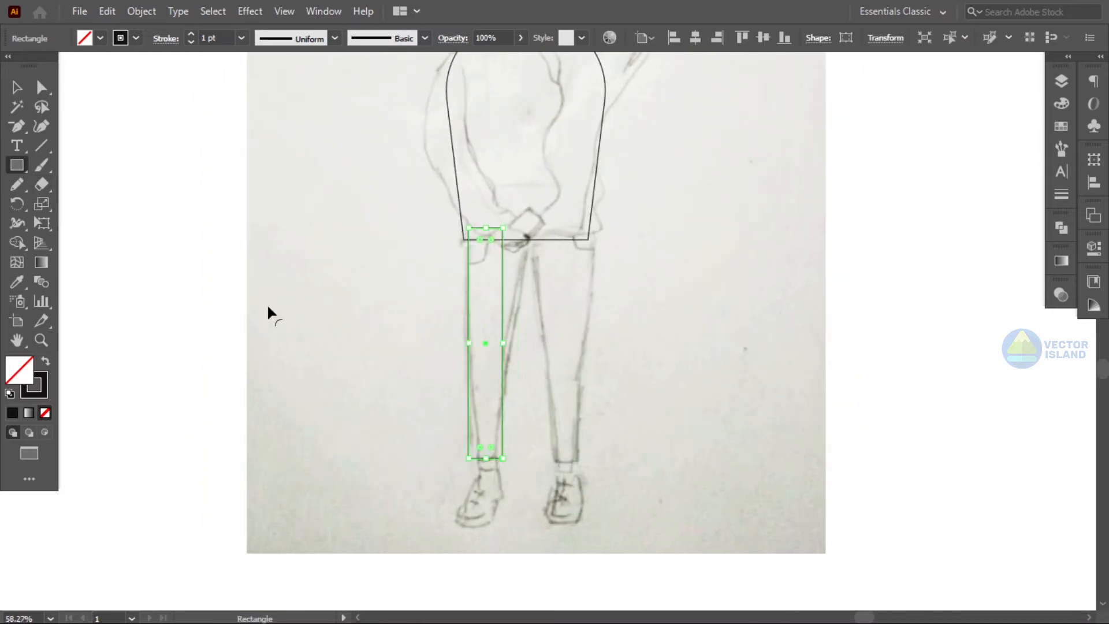
- Taper the leg rectangle wider at the top and narrower at the ankle with perspective distort
{"action": "left_click", "coordinate": [45, 221]}
{"action": "mouse_move", "coordinate": [504, 230]}
{"action": "left_mouse_down"}
{"action": "mouse_move", "coordinate": [525, 237]}
{"action": "mouse_move", "coordinate": [516, 229]}
{"action": "left_mouse_up"}
{"action": "left_click_drag", "start_coordinate": [503, 459], "coordinate": [495, 461]}
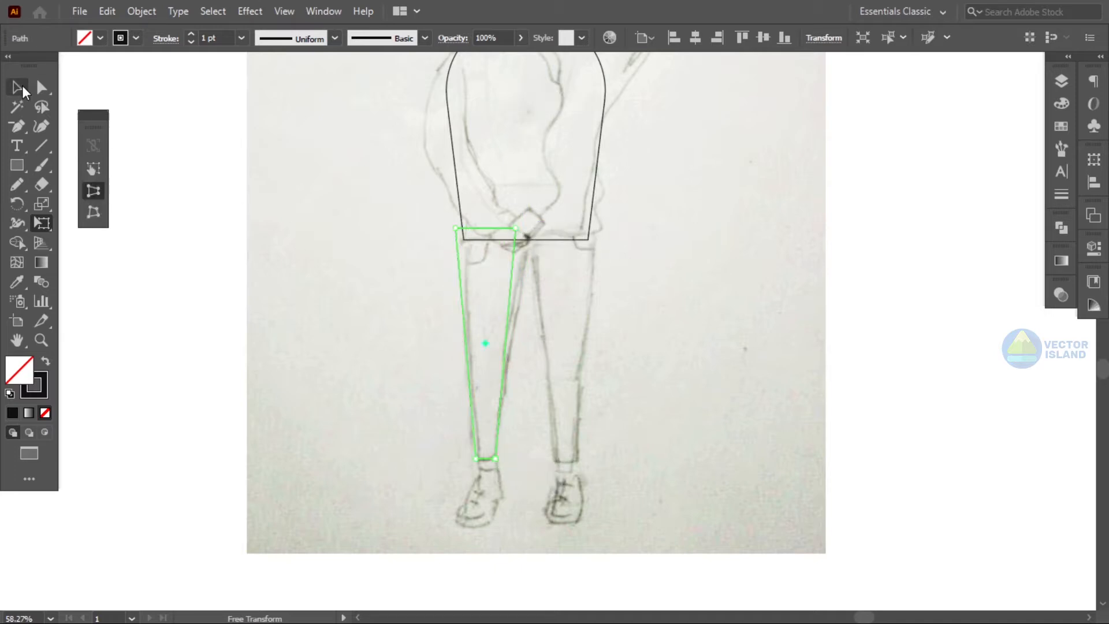
- Reshape the leg's top corners so it slants toward the crotch
{"action": "left_click", "coordinate": [18, 88]}
{"action": "left_click_drag", "start_coordinate": [525, 223], "coordinate": [530, 226]}
{"action": "left_click", "coordinate": [695, 246]}
{"action": "left_click_drag", "start_coordinate": [516, 265], "coordinate": [520, 262]}
{"action": "left_click", "coordinate": [654, 250]}
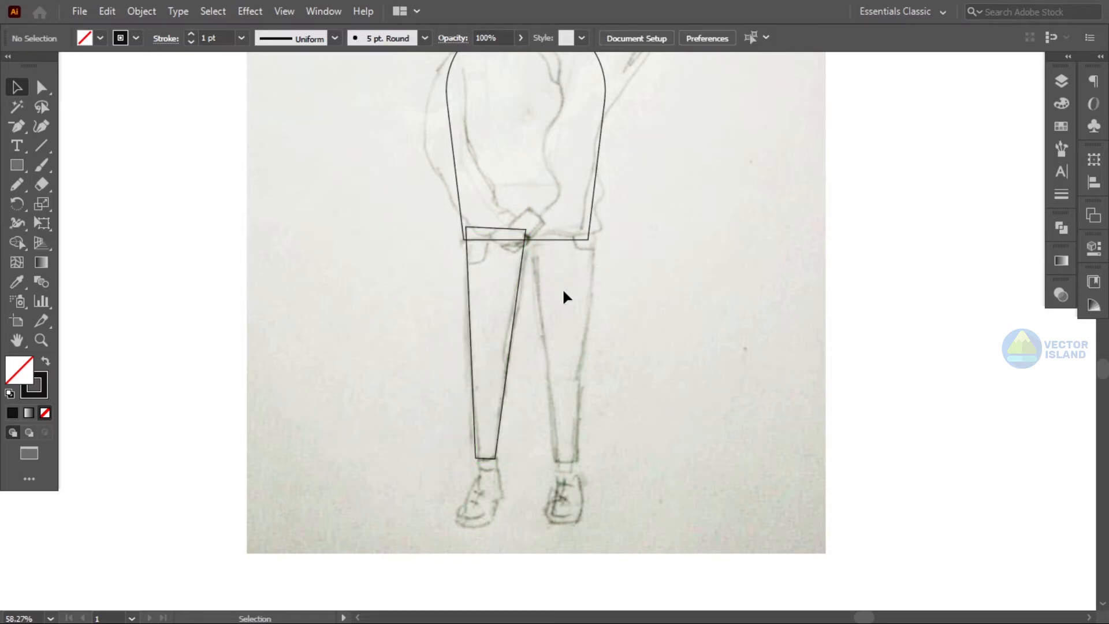
- Reflect a copy of the leg vertically and move it over the right leg
{"action": "left_click", "coordinate": [520, 293]}
{"action": "left_click", "coordinate": [142, 12]}
{"action": "mouse_move", "coordinate": [222, 25]}
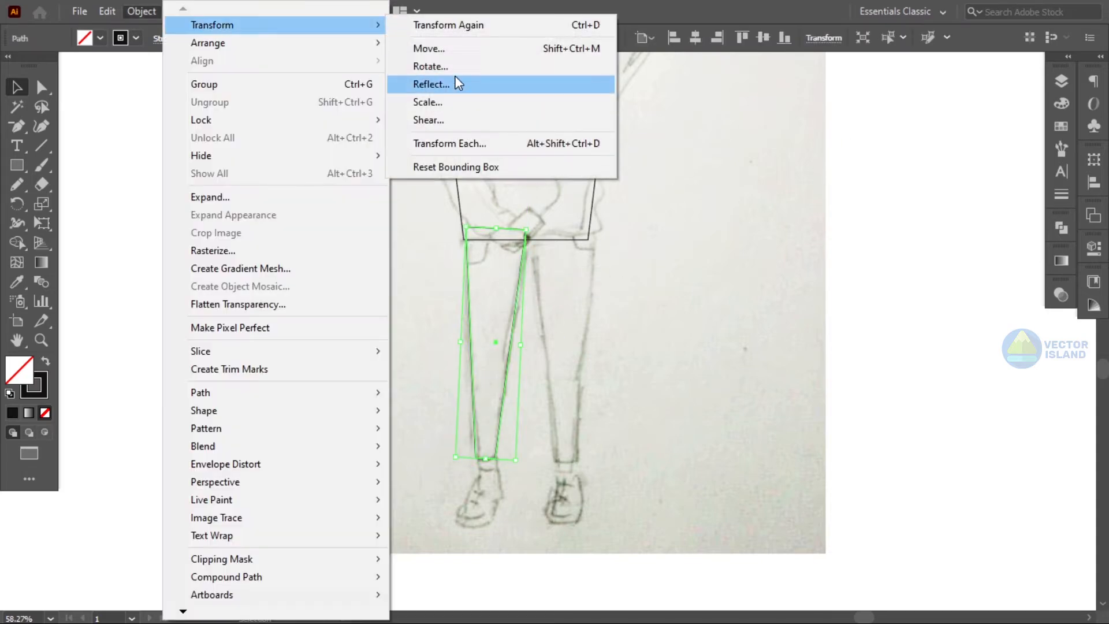
{"action": "left_click", "coordinate": [451, 87]}
{"action": "left_click", "coordinate": [857, 374]}
{"action": "left_click_drag", "start_coordinate": [497, 406], "coordinate": [577, 403]}
{"action": "left_click", "coordinate": [653, 379]}
- Draw a closed curved path with the Pen tool along the torso's left side for the arm
{"action": "scroll", "coordinate": [653, 377], "scroll_direction": "up", "scroll_amount": 2}
{"action": "scroll", "coordinate": [653, 373], "scroll_direction": "down", "scroll_amount": 3}
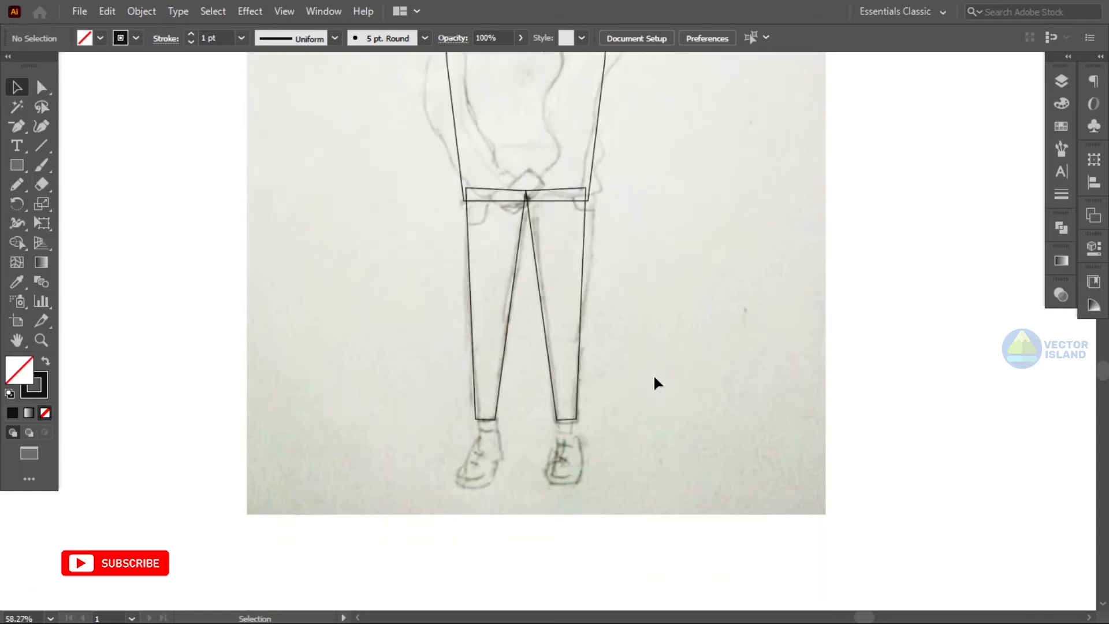
{"action": "key", "text": "z"}
{"action": "scroll", "coordinate": [585, 263], "scroll_direction": "up", "scroll_amount": 5}
{"action": "left_click_drag", "start_coordinate": [474, 291], "coordinate": [538, 265]}
{"action": "left_click_drag", "start_coordinate": [16, 126], "coordinate": [76, 126]}
{"action": "left_click", "coordinate": [495, 143]}
{"action": "left_click_drag", "start_coordinate": [417, 299], "coordinate": [417, 301]}
{"action": "left_click_drag", "start_coordinate": [506, 415], "coordinate": [577, 436]}
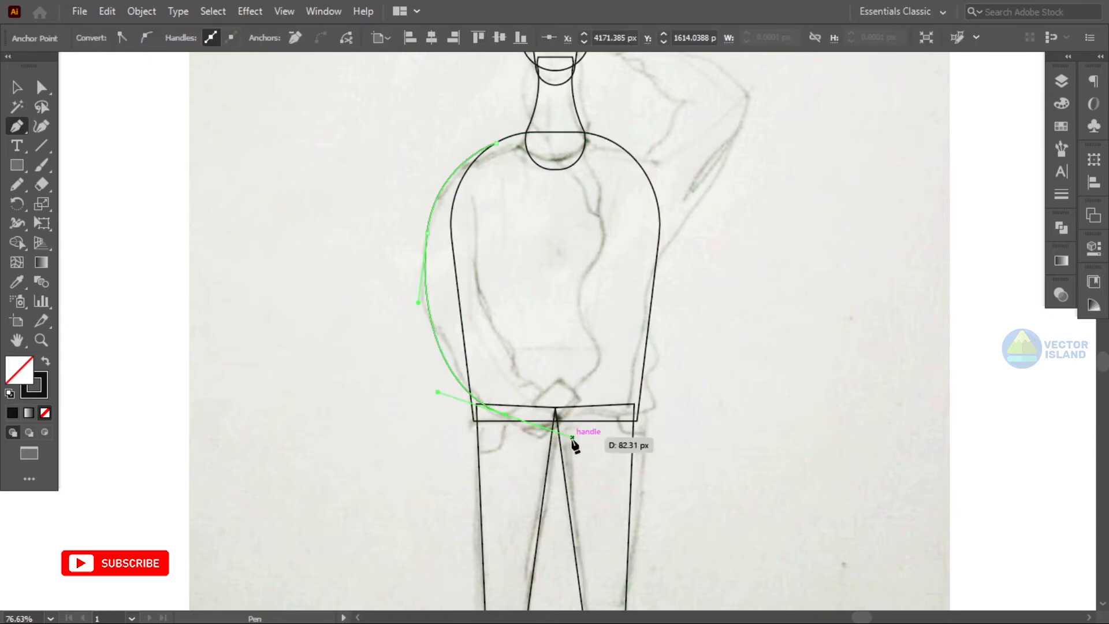
{"action": "left_click_drag", "start_coordinate": [532, 378], "coordinate": [487, 226]}
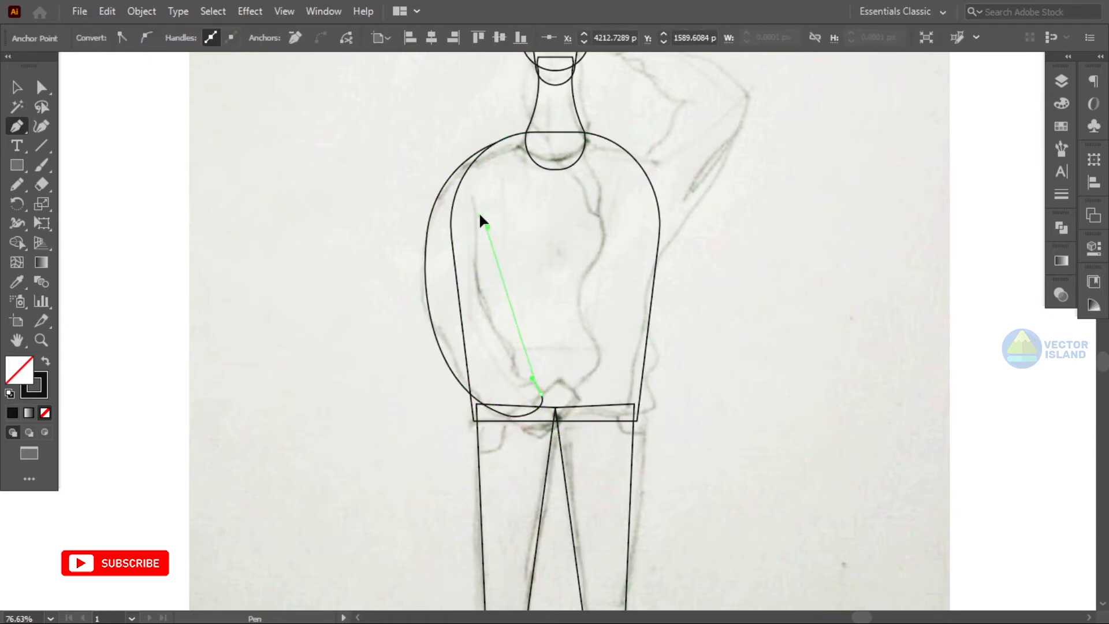
{"action": "left_click_drag", "start_coordinate": [514, 160], "coordinate": [493, 148]}
- Unite the arm path with the torso shape using Pathfinder
{"action": "key", "text": "v"}
{"action": "left_click_drag", "start_coordinate": [385, 142], "coordinate": [461, 215]}
{"action": "left_click", "coordinate": [1093, 216]}
{"action": "left_click", "coordinate": [873, 263]}
{"action": "left_click", "coordinate": [946, 123]}
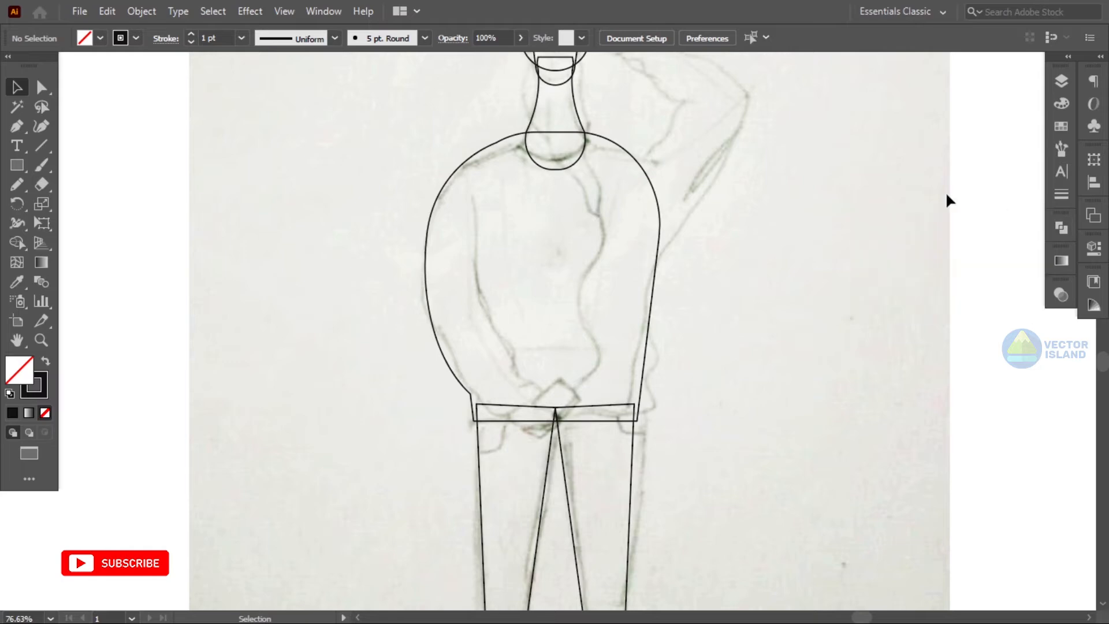
{"action": "scroll", "coordinate": [896, 192], "scroll_direction": "up", "scroll_amount": 1}
{"action": "scroll", "coordinate": [849, 192], "scroll_direction": "up", "scroll_amount": 5}
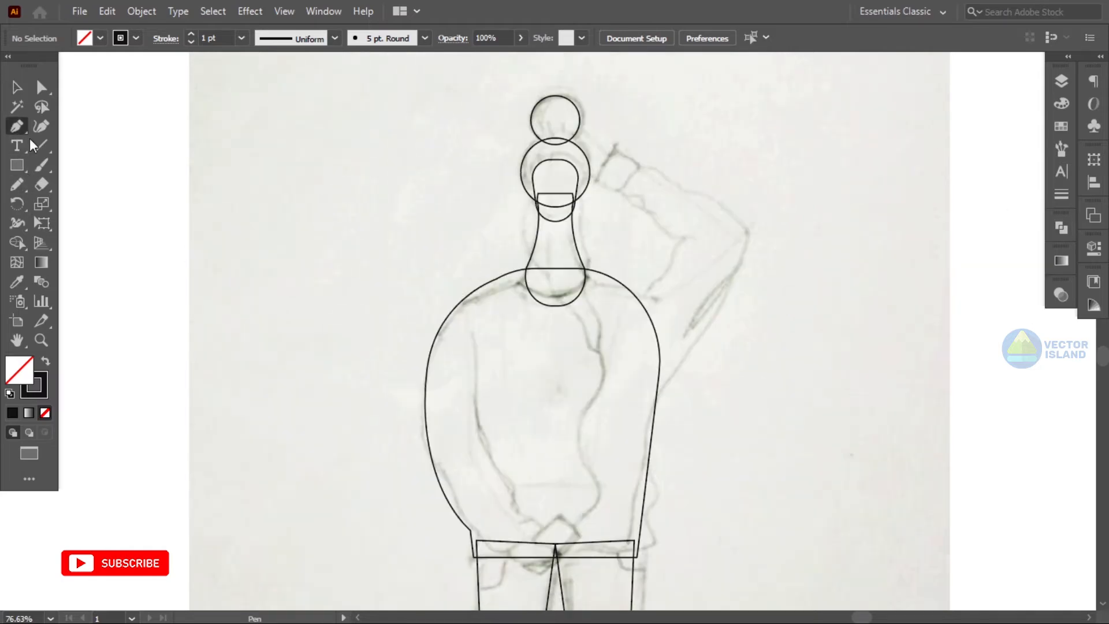
- Draw a closed path with the Pen tool tracing the raised arm bent over the head
{"action": "left_click", "coordinate": [598, 272]}
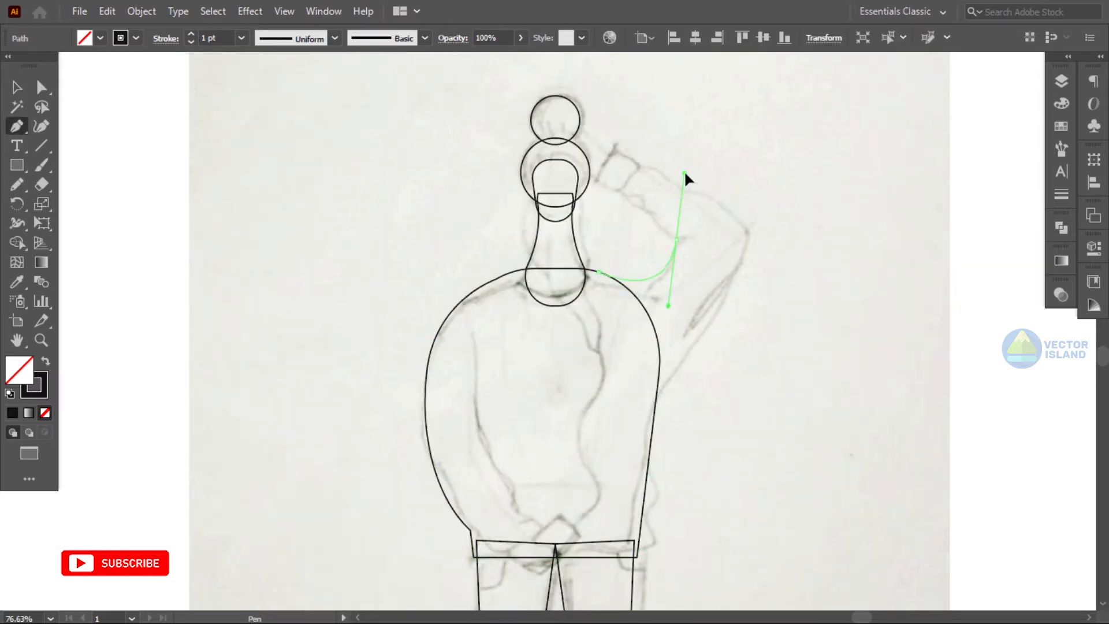
{"action": "left_click_drag", "start_coordinate": [685, 173], "coordinate": [683, 190]}
{"action": "left_click", "coordinate": [599, 181]}
{"action": "left_click", "coordinate": [616, 145]}
{"action": "left_click_drag", "start_coordinate": [747, 228], "coordinate": [744, 269]}
{"action": "left_click", "coordinate": [646, 414]}
{"action": "left_click", "coordinate": [599, 272]}
- Adjust the raised arm path's anchors and handles to follow the sketched elbow and forearm
{"action": "left_click", "coordinate": [676, 239], "text": "ctrl"}
{"action": "left_click_drag", "start_coordinate": [669, 296], "coordinate": [641, 295]}
{"action": "left_click_drag", "start_coordinate": [659, 200], "coordinate": [656, 209]}
{"action": "left_click_drag", "start_coordinate": [747, 227], "coordinate": [746, 237]}
{"action": "left_click_drag", "start_coordinate": [646, 414], "coordinate": [638, 409]}
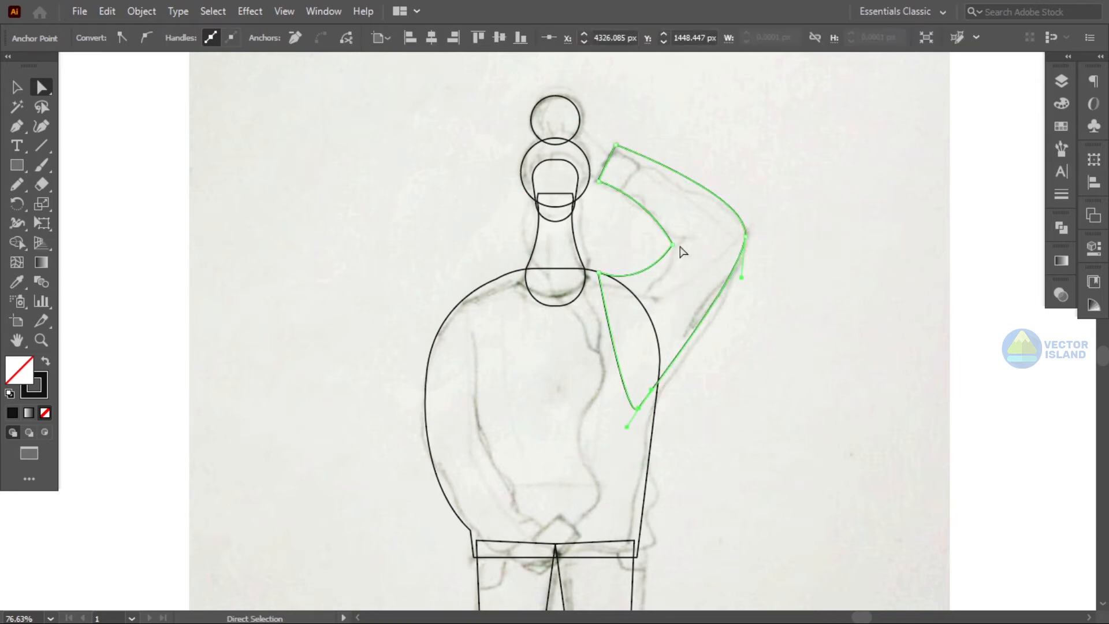
{"action": "left_click", "coordinate": [671, 246]}
{"action": "left_click_drag", "start_coordinate": [643, 296], "coordinate": [634, 298]}
{"action": "left_click", "coordinate": [767, 305]}
{"action": "left_click", "coordinate": [672, 245]}
{"action": "left_click_drag", "start_coordinate": [672, 244], "coordinate": [675, 249]}
- Unite the raised arm path with the torso shape using Pathfinder
{"action": "left_click", "coordinate": [16, 87]}
{"action": "left_click", "coordinate": [613, 388]}
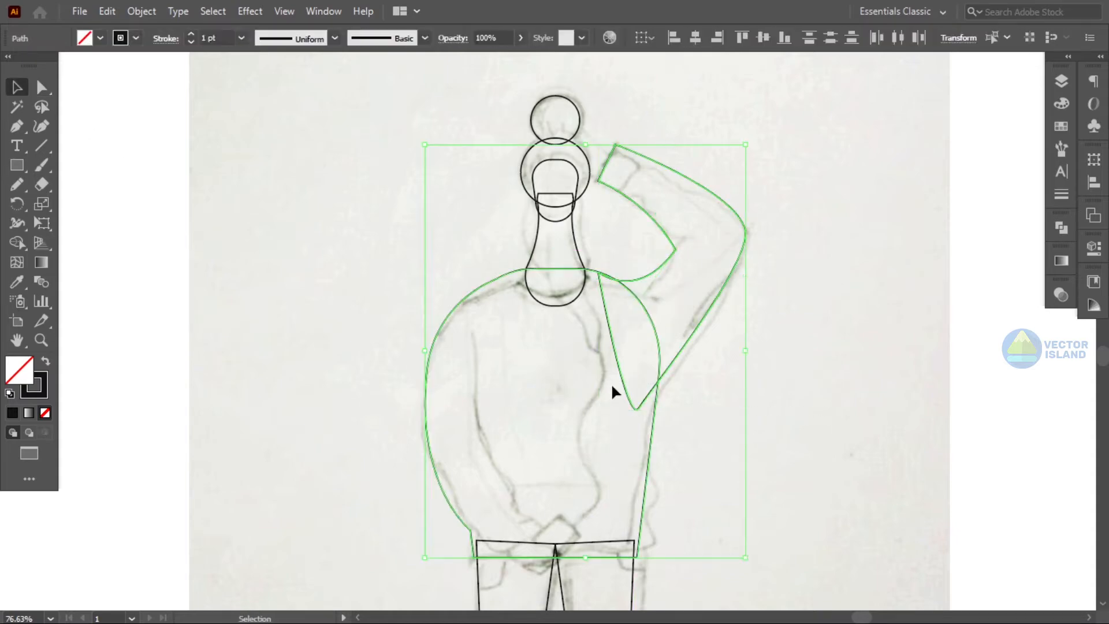
{"action": "left_click", "coordinate": [1060, 227]}
{"action": "left_click", "coordinate": [870, 264]}
- Draw a small rectangle at the left shoe's toe and fully round its upper-left corner into a quarter curve
{"action": "left_click", "coordinate": [951, 168]}
{"action": "key", "text": "z"}
{"action": "left_click_drag", "start_coordinate": [846, 202], "coordinate": [665, 185]}
{"action": "left_click_drag", "start_coordinate": [563, 500], "coordinate": [691, 478]}
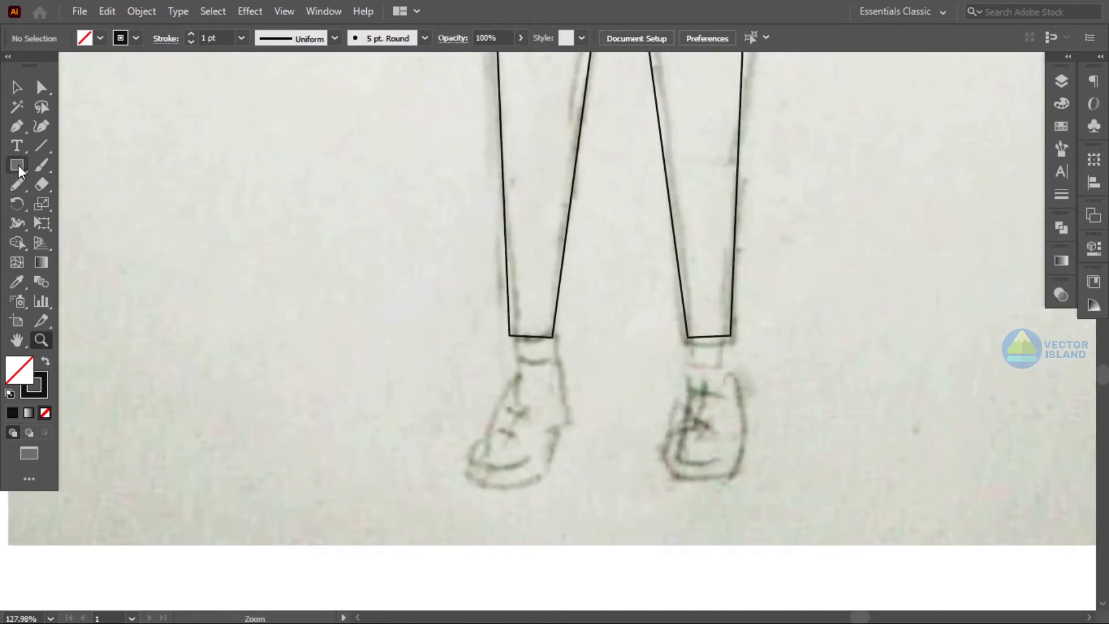
{"action": "left_click_drag", "start_coordinate": [469, 441], "coordinate": [534, 485]}
{"action": "left_click", "coordinate": [42, 86]}
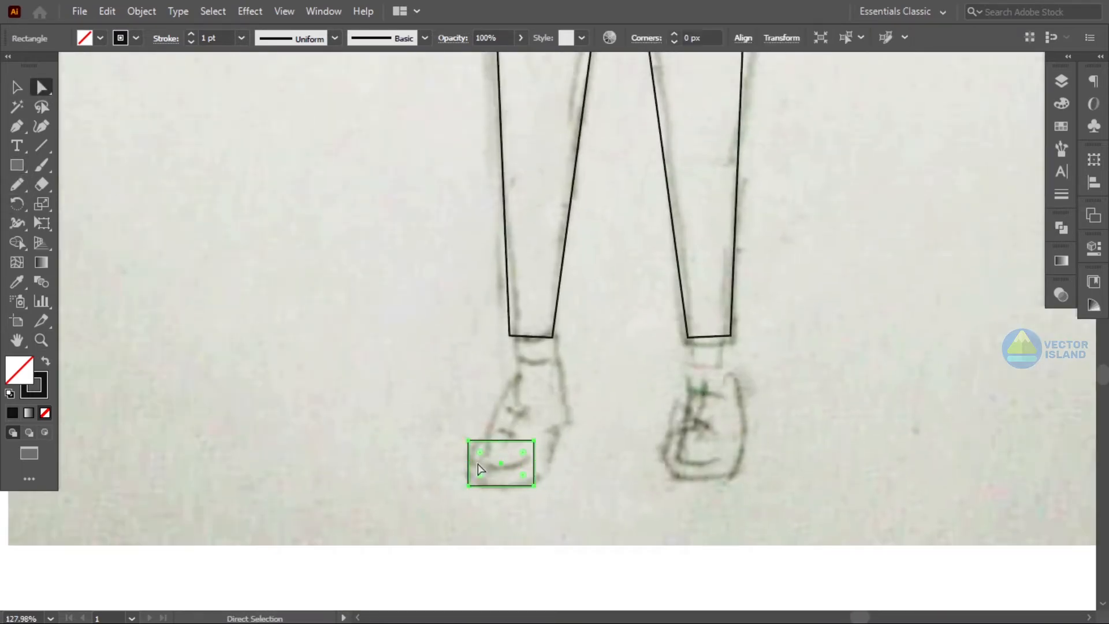
{"action": "left_click_drag", "start_coordinate": [479, 453], "coordinate": [501, 473]}
{"action": "key", "text": "v"}
{"action": "left_click", "coordinate": [636, 392]}
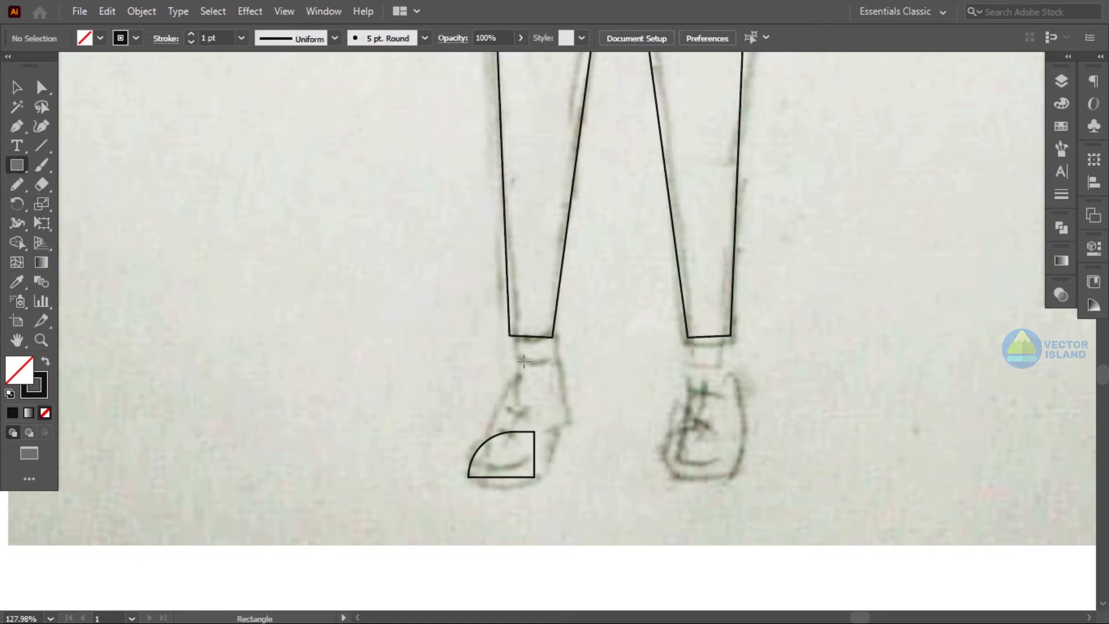
- Draw a tall rectangle for the boot shaft and a closed Pen path filling the curved instep between the pieces
{"action": "left_click_drag", "start_coordinate": [543, 457], "coordinate": [565, 477]}
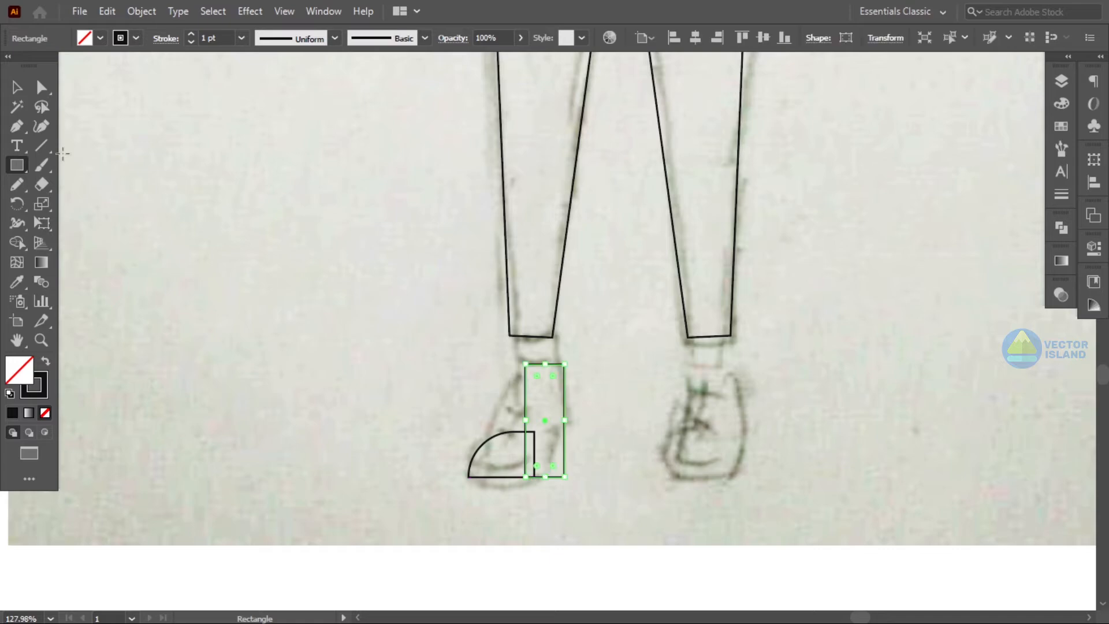
{"action": "key", "text": "v"}
{"action": "key", "text": "p"}
{"action": "left_click", "coordinate": [534, 377]}
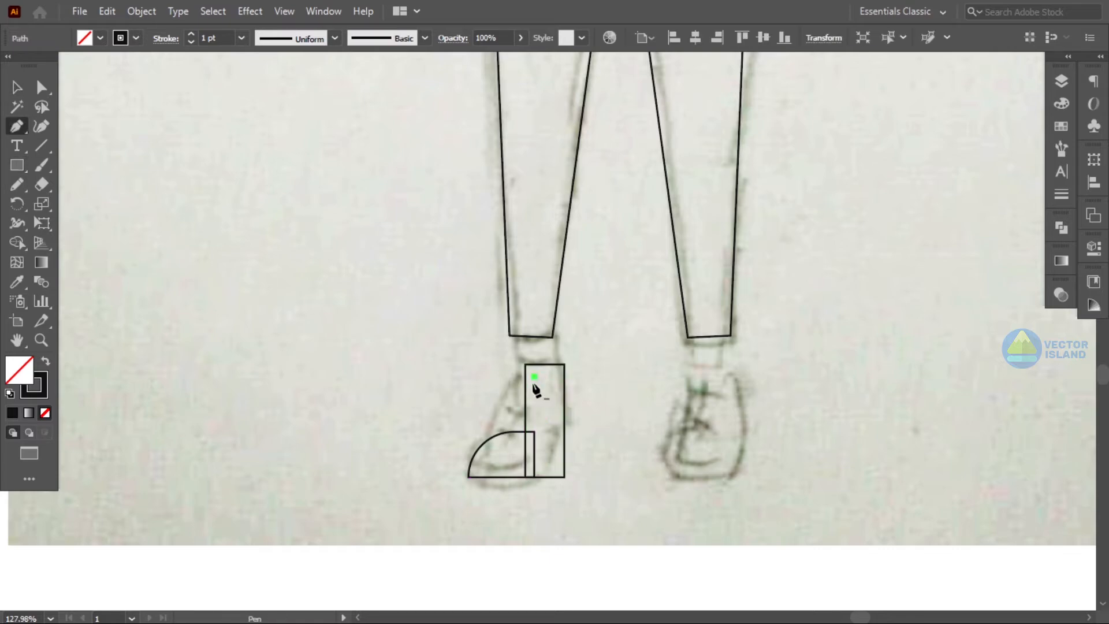
{"action": "left_click_drag", "start_coordinate": [453, 465], "coordinate": [454, 464]}
{"action": "left_click", "coordinate": [495, 436]}
{"action": "left_click", "coordinate": [515, 448]}
{"action": "left_click", "coordinate": [550, 432]}
{"action": "left_click", "coordinate": [534, 377]}
- Select the boot pieces and unite them into one shape with Pathfinder
{"action": "key", "text": "v"}
{"action": "left_click", "coordinate": [277, 219]}
{"action": "left_click_drag", "start_coordinate": [569, 435], "coordinate": [509, 457]}
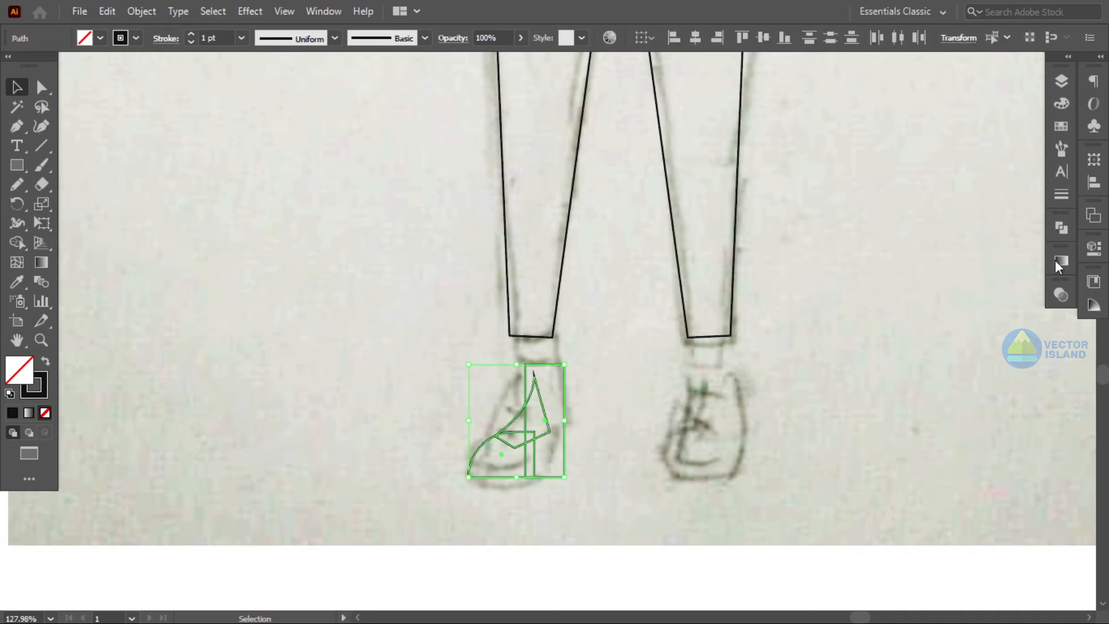
{"action": "left_click", "coordinate": [1061, 228]}
{"action": "left_click", "coordinate": [872, 264]}
- Adjust the boot shape's top anchors to tidy its outline
{"action": "left_click_drag", "start_coordinate": [511, 364], "coordinate": [512, 370]}
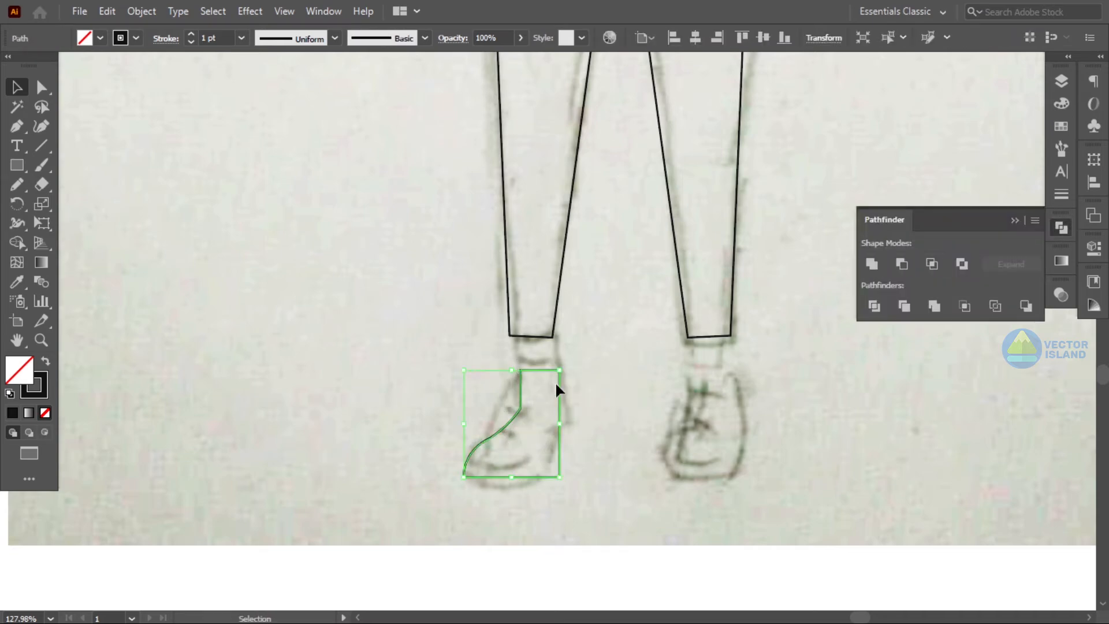
{"action": "left_click", "coordinate": [540, 390]}
{"action": "left_click_drag", "start_coordinate": [559, 399], "coordinate": [553, 389]}
{"action": "left_click", "coordinate": [629, 375]}
{"action": "left_click", "coordinate": [1062, 228]}
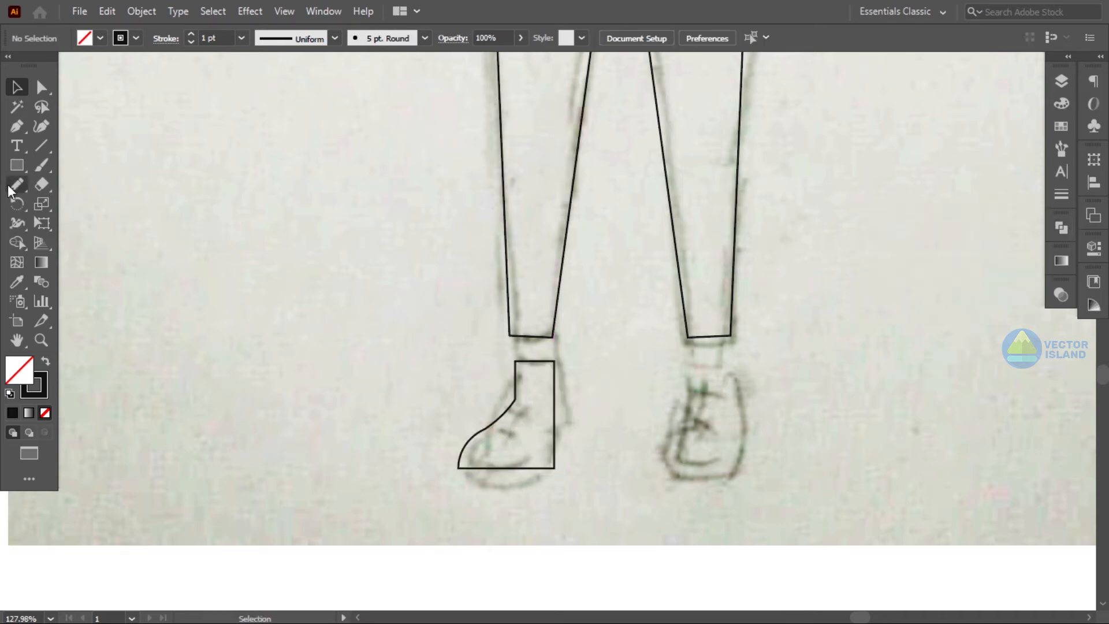
- Draw a rectangle under the boot and trim it with the Shape Builder into a sole strip
{"action": "left_click_drag", "start_coordinate": [549, 506], "coordinate": [572, 515]}
{"action": "left_click", "coordinate": [16, 86]}
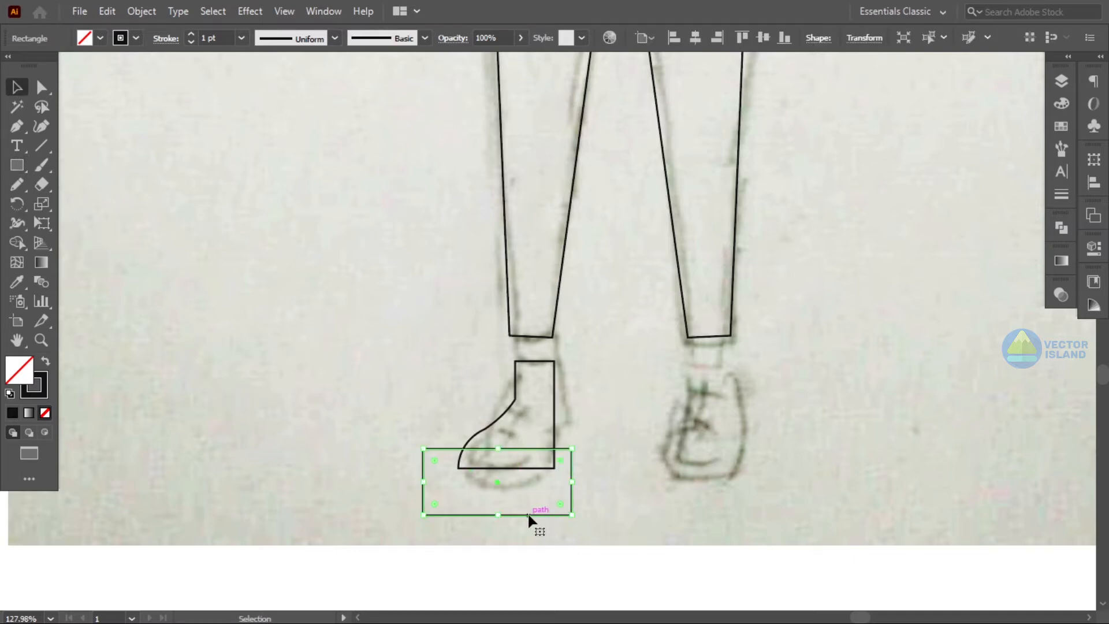
{"action": "left_click", "coordinate": [457, 424], "text": "shift"}
{"action": "left_click", "coordinate": [16, 243]}
{"action": "left_click", "coordinate": [491, 500], "text": "alt"}
- Group the boot parts and duplicate the boot onto the right foot
{"action": "left_click", "coordinate": [18, 87]}
{"action": "right_click", "coordinate": [540, 456]}
{"action": "left_click", "coordinate": [567, 216]}
{"action": "mouse_move", "coordinate": [556, 428]}
{"action": "left_mouse_down"}
{"action": "mouse_move", "coordinate": [749, 427]}
{"action": "mouse_move", "coordinate": [735, 416]}
{"action": "mouse_move", "coordinate": [730, 426]}
{"action": "left_mouse_up"}
{"action": "left_click", "coordinate": [758, 434]}
- Extend both legs' bottom anchors down to meet the tops of the boots
{"action": "key", "text": "z"}
{"action": "left_click", "coordinate": [666, 431]}
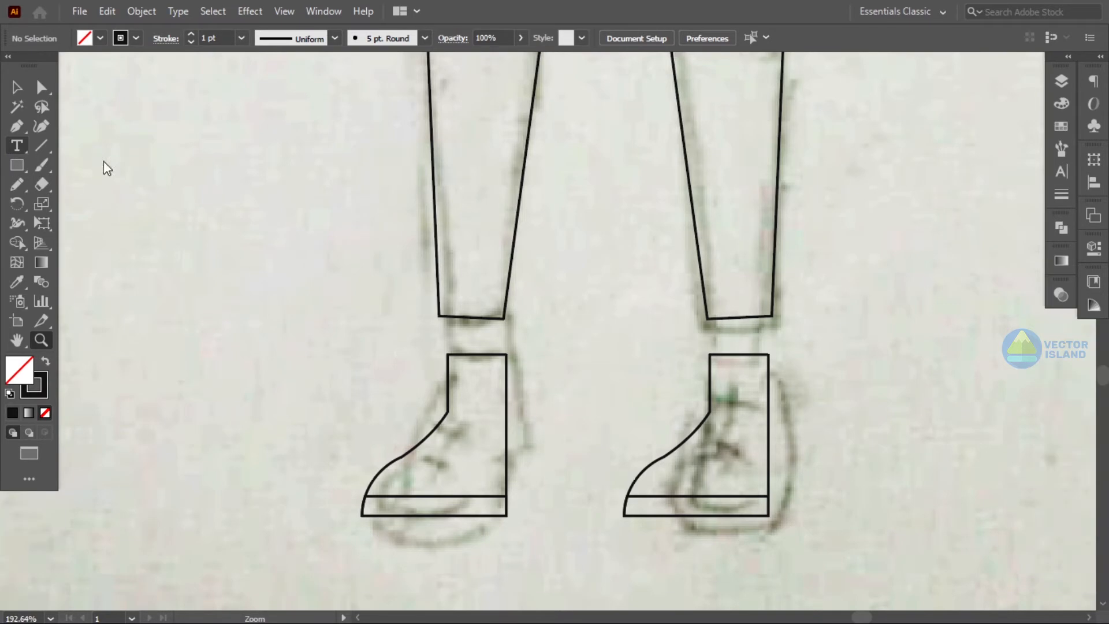
{"action": "left_click", "coordinate": [42, 87]}
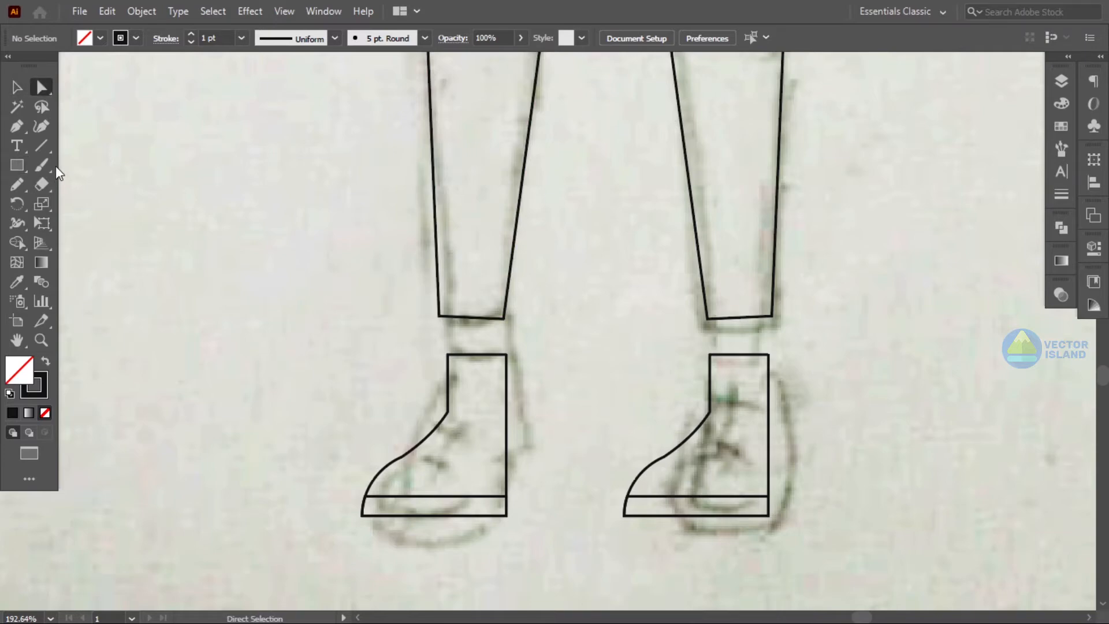
{"action": "left_click_drag", "start_coordinate": [441, 317], "coordinate": [448, 354]}
{"action": "left_click_drag", "start_coordinate": [504, 319], "coordinate": [506, 353]}
{"action": "left_click_drag", "start_coordinate": [708, 318], "coordinate": [711, 353]}
{"action": "left_click_drag", "start_coordinate": [773, 316], "coordinate": [769, 355]}
- Draw a rectangle across both ankles and use the Shape Builder to keep only the ankle cuffs
{"action": "key", "text": "m"}
{"action": "left_click_drag", "start_coordinate": [393, 297], "coordinate": [853, 354]}
{"action": "key", "text": "v"}
{"action": "key", "text": "ctrl+a"}
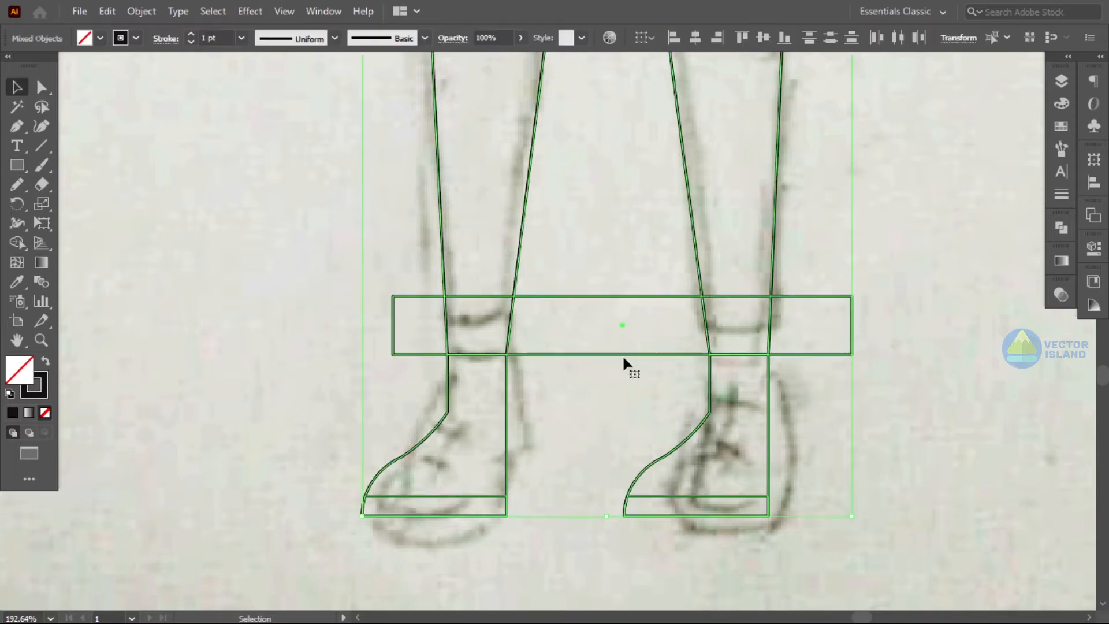
{"action": "left_click", "coordinate": [16, 244]}
{"action": "left_click", "coordinate": [553, 315], "text": "alt"}
{"action": "left_click", "coordinate": [418, 325], "text": "alt"}
{"action": "left_click", "coordinate": [803, 304], "text": "alt"}
{"action": "key", "text": "v"}
{"action": "key", "text": "ctrl+shift+a"}
- Draw an open Pen path for the lowered arm along the torso's left side
{"action": "key", "text": "z"}
{"action": "left_click_drag", "start_coordinate": [752, 401], "coordinate": [607, 381]}
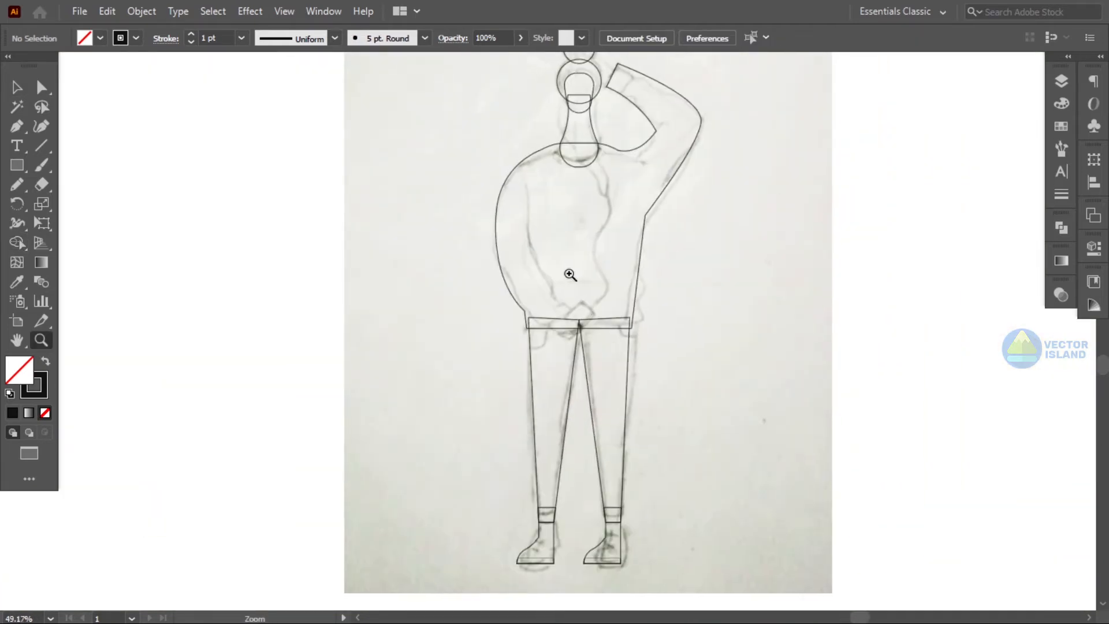
{"action": "left_click_drag", "start_coordinate": [580, 253], "coordinate": [624, 364]}
{"action": "left_click", "coordinate": [470, 149]}
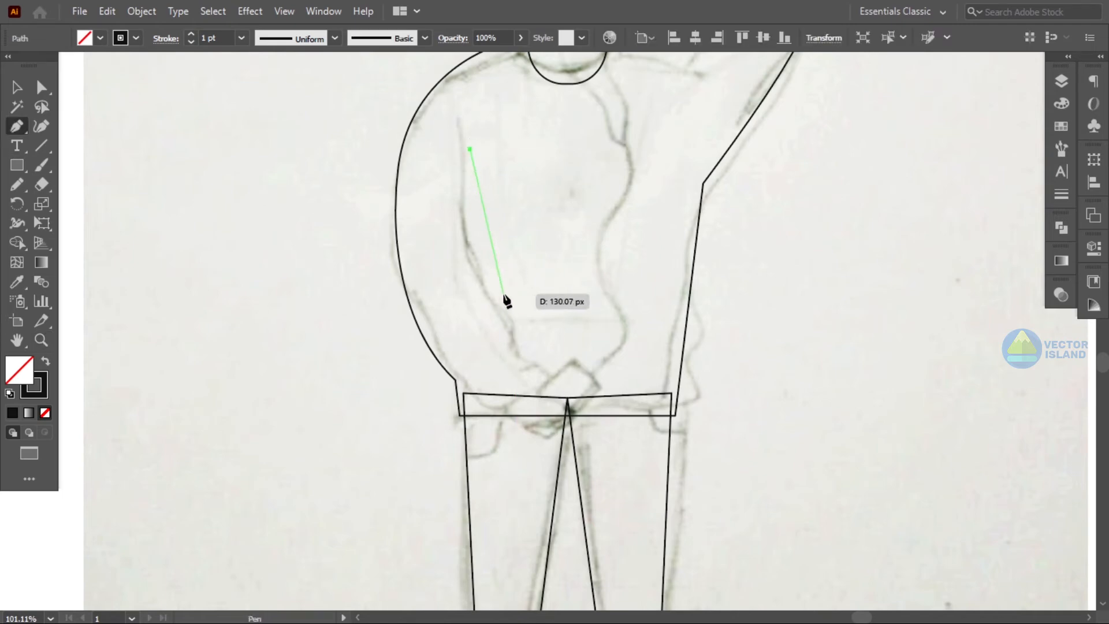
{"action": "left_click_drag", "start_coordinate": [523, 326], "coordinate": [542, 413]}
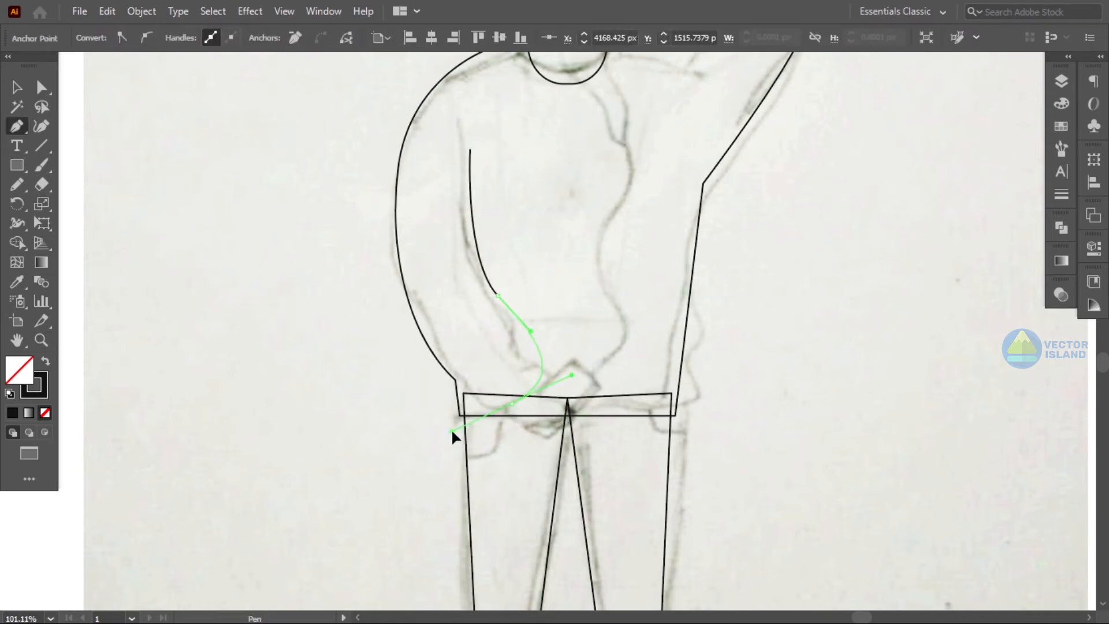
{"action": "key", "text": "v"}
{"action": "left_click", "coordinate": [177, 177]}
- Draw a closed curved hand shape at the hip with the Pen tool
{"action": "key", "text": "z"}
{"action": "left_click_drag", "start_coordinate": [595, 366], "coordinate": [635, 364]}
{"action": "left_click", "coordinate": [434, 333]}
{"action": "left_click_drag", "start_coordinate": [489, 397], "coordinate": [546, 409]}
{"action": "left_click_drag", "start_coordinate": [470, 305], "coordinate": [429, 360]}
{"action": "left_click", "coordinate": [434, 333]}
- Adjust the hand shape's anchors and handles to match the sketch
{"action": "left_click", "coordinate": [44, 89]}
{"action": "left_click", "coordinate": [399, 309]}
{"action": "left_click", "coordinate": [470, 306]}
{"action": "left_click_drag", "start_coordinate": [471, 308], "coordinate": [478, 321]}
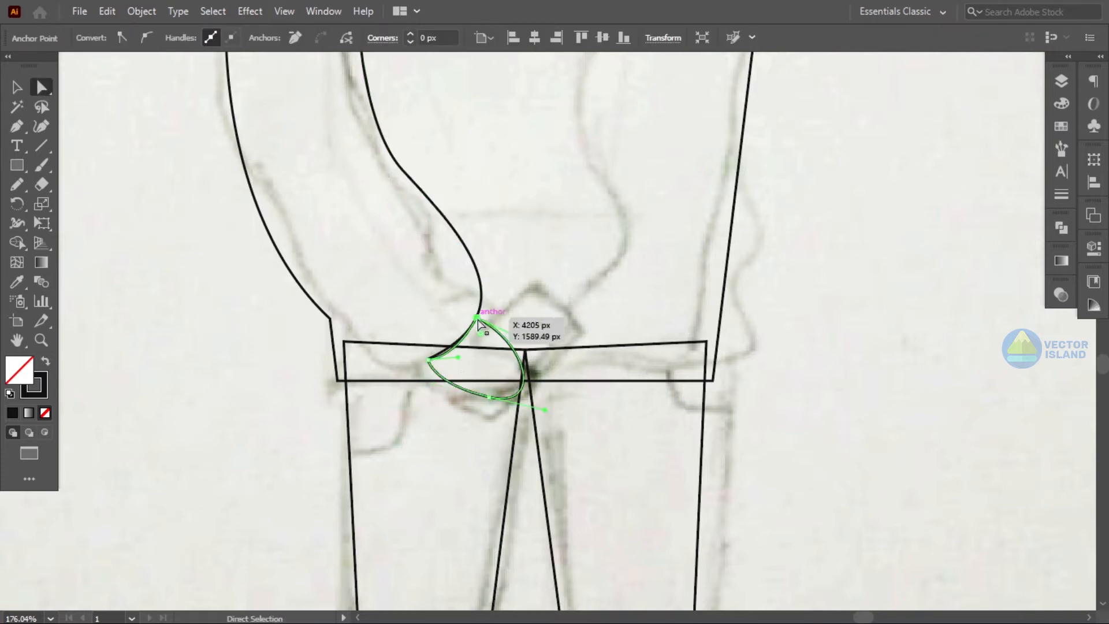
{"action": "mouse_move", "coordinate": [460, 359]}
{"action": "left_mouse_down"}
{"action": "mouse_move", "coordinate": [452, 365]}
{"action": "mouse_move", "coordinate": [447, 349]}
{"action": "left_mouse_up"}
{"action": "left_click", "coordinate": [736, 349]}
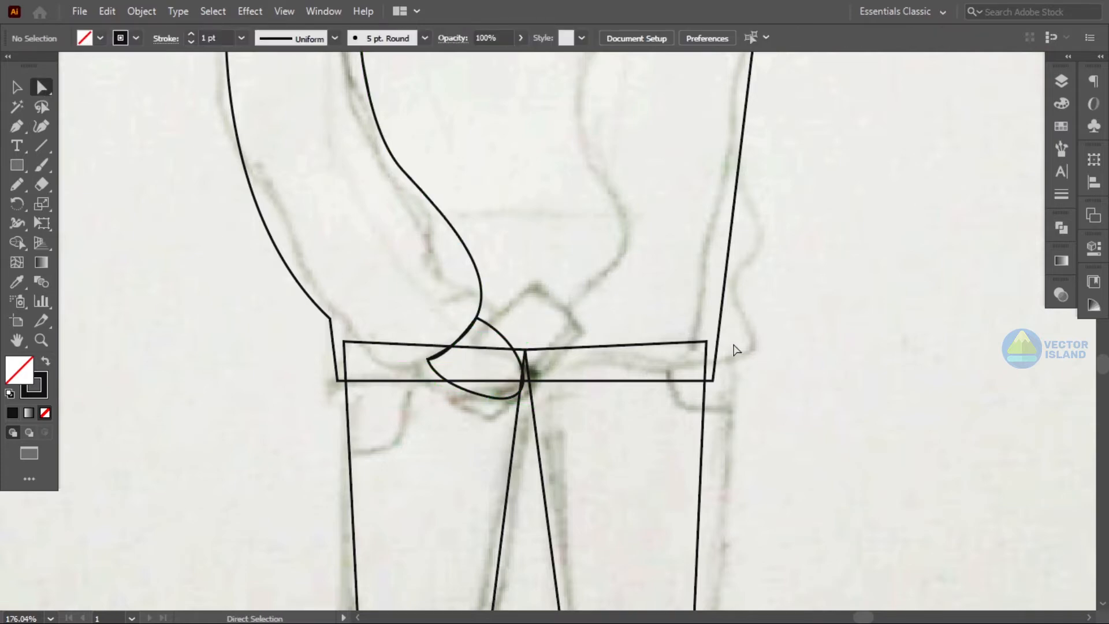
- Draw a small rounded rectangle as a phone and move it into the hand at the hip
{"action": "left_click_drag", "start_coordinate": [557, 176], "coordinate": [616, 285]}
{"action": "key", "text": "a"}
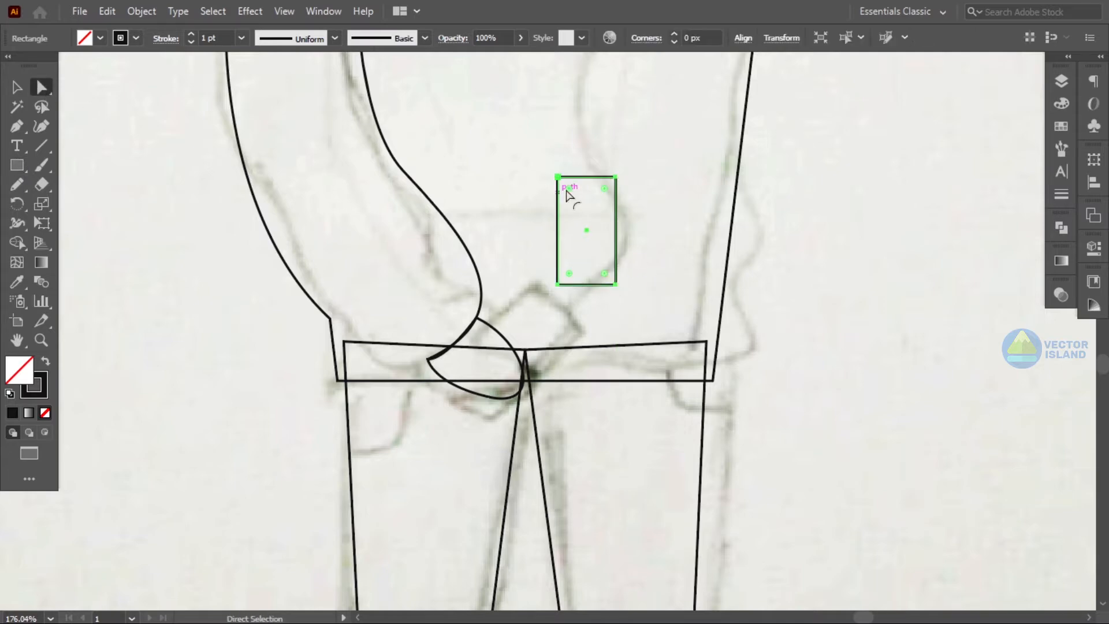
{"action": "mouse_move", "coordinate": [570, 189]}
{"action": "left_mouse_down"}
{"action": "mouse_move", "coordinate": [582, 205]}
{"action": "mouse_move", "coordinate": [558, 194]}
{"action": "left_mouse_up"}
{"action": "left_click", "coordinate": [18, 89]}
{"action": "left_click", "coordinate": [641, 204]}
{"action": "left_click", "coordinate": [615, 205]}
{"action": "left_click_drag", "start_coordinate": [620, 171], "coordinate": [535, 354]}
{"action": "left_click", "coordinate": [656, 211]}
{"action": "left_click", "coordinate": [853, 350]}
- Draw a closed Pen path for the hand resting on top of the head
{"action": "key", "text": "z"}
{"action": "left_click_drag", "start_coordinate": [854, 350], "coordinate": [681, 406]}
{"action": "left_click_drag", "start_coordinate": [698, 404], "coordinate": [687, 399]}
{"action": "left_click_drag", "start_coordinate": [729, 364], "coordinate": [646, 441]}
{"action": "left_click_drag", "start_coordinate": [512, 107], "coordinate": [527, 107]}
{"action": "left_click_drag", "start_coordinate": [526, 106], "coordinate": [531, 339]}
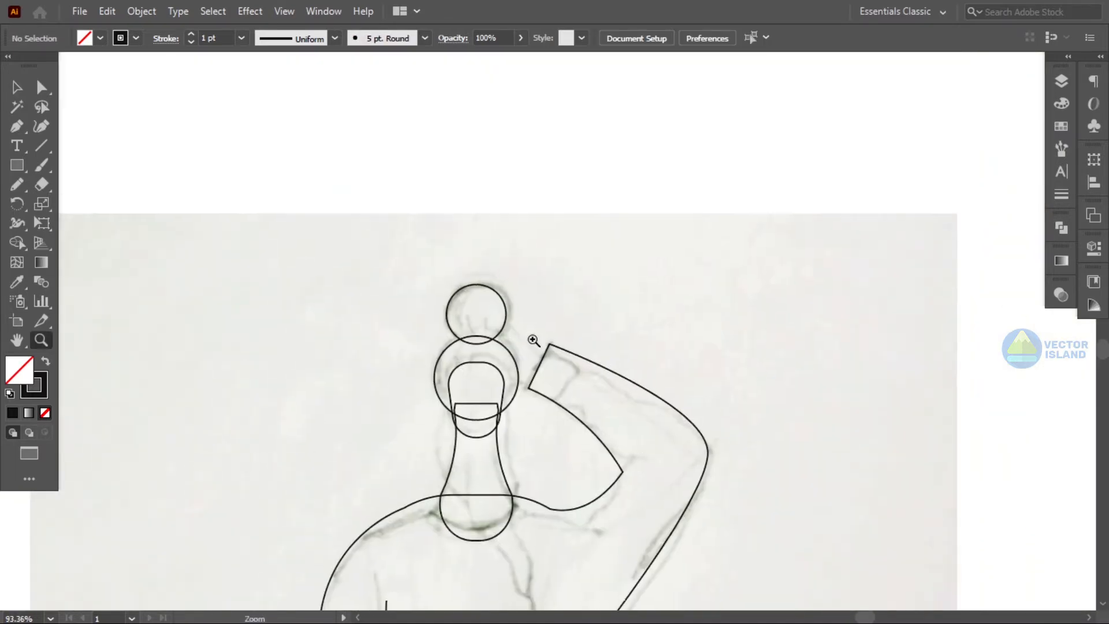
{"action": "left_click_drag", "start_coordinate": [482, 393], "coordinate": [520, 394]}
{"action": "left_click", "coordinate": [17, 126]}
{"action": "left_click", "coordinate": [620, 317]}
{"action": "left_click_drag", "start_coordinate": [512, 258], "coordinate": [433, 279]}
{"action": "left_click_drag", "start_coordinate": [603, 377], "coordinate": [656, 373]}
{"action": "left_click", "coordinate": [620, 317]}
{"action": "left_click", "coordinate": [17, 88]}
{"action": "left_click", "coordinate": [652, 144]}
- Fill the hair bun and head circle with the dark brown swatch colour using the Eyedropper
{"action": "key", "text": "z"}
{"action": "left_click_drag", "start_coordinate": [782, 297], "coordinate": [437, 289]}
{"action": "left_click_drag", "start_coordinate": [820, 547], "coordinate": [660, 403]}
{"action": "left_click_drag", "start_coordinate": [672, 432], "coordinate": [653, 339]}
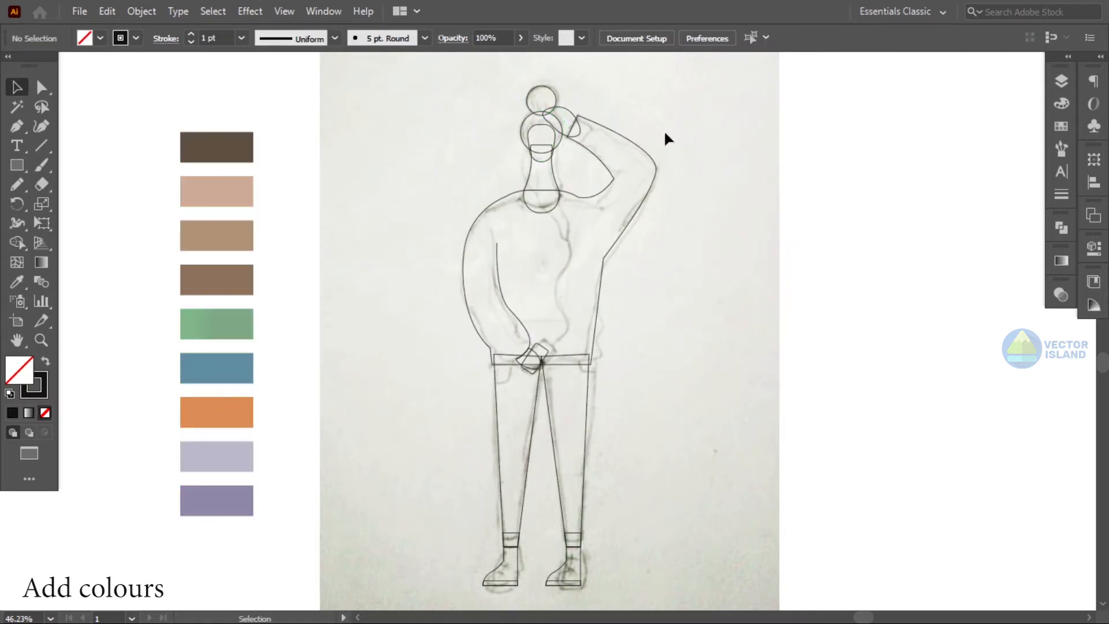
{"action": "left_click", "coordinate": [548, 92]}
{"action": "left_click", "coordinate": [528, 117], "text": "shift"}
{"action": "left_click", "coordinate": [17, 282]}
{"action": "left_click", "coordinate": [207, 155]}
- Fill the face with the light skin swatch colour
{"action": "left_click", "coordinate": [21, 87]}
{"action": "left_click", "coordinate": [462, 105]}
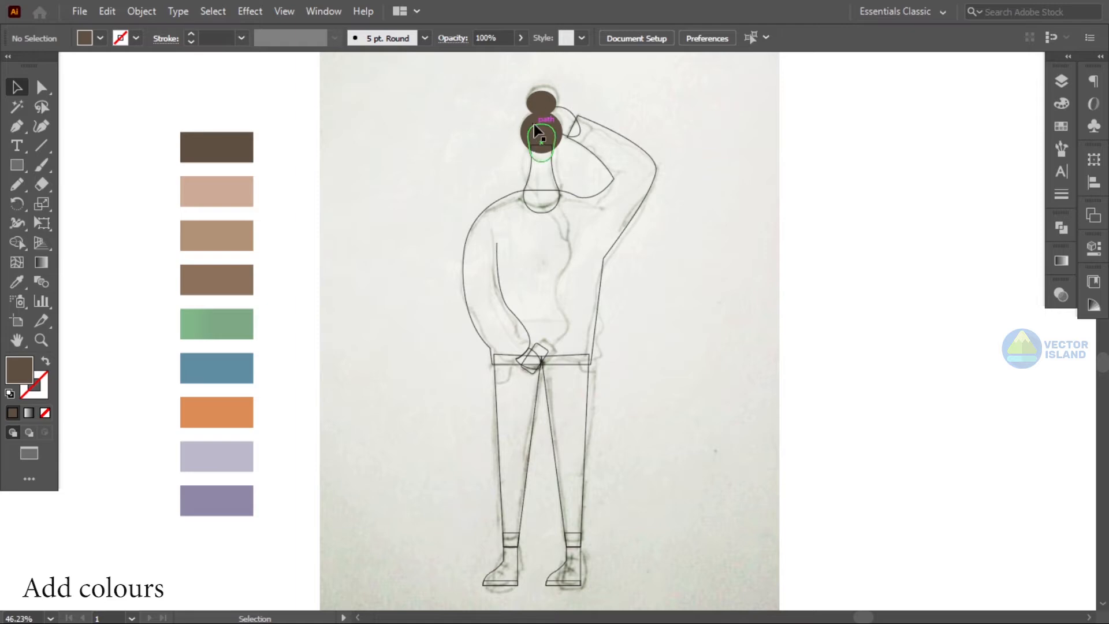
{"action": "left_click", "coordinate": [536, 125]}
{"action": "key", "text": "i"}
{"action": "left_click", "coordinate": [226, 199]}
- Fill the neck with the tan swatch colour
{"action": "left_click", "coordinate": [17, 87]}
{"action": "left_click", "coordinate": [128, 144]}
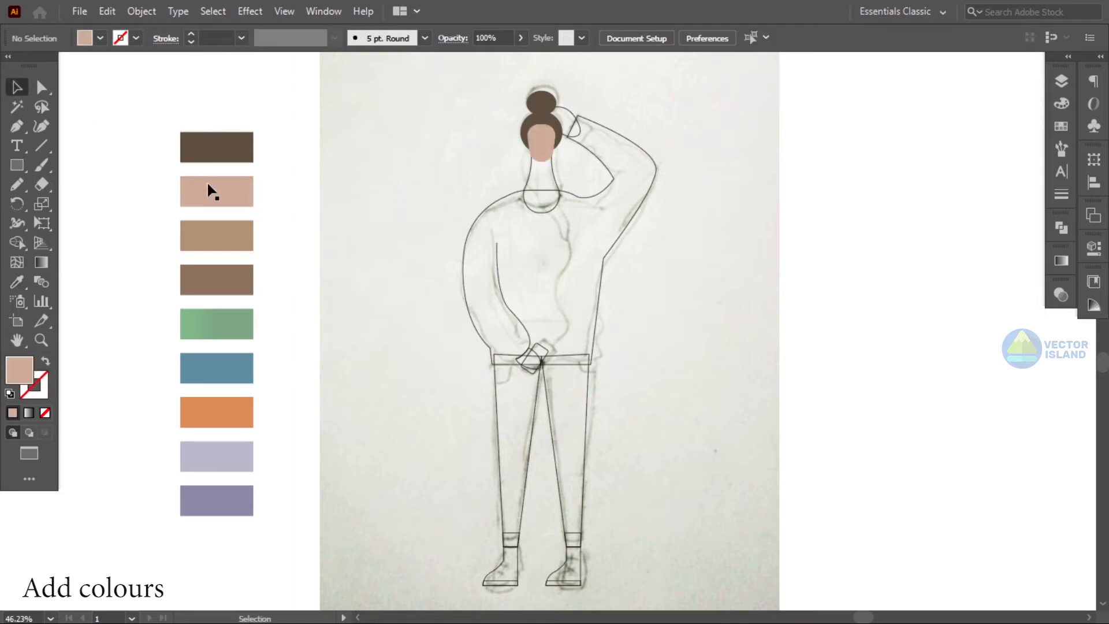
{"action": "left_click", "coordinate": [548, 183]}
{"action": "key", "text": "i"}
{"action": "left_click", "coordinate": [241, 235]}
- Fill the sweater torso shape with the green swatch colour
{"action": "left_click", "coordinate": [91, 102]}
{"action": "left_click", "coordinate": [577, 197]}
{"action": "key", "text": "i"}
{"action": "left_click", "coordinate": [199, 324]}
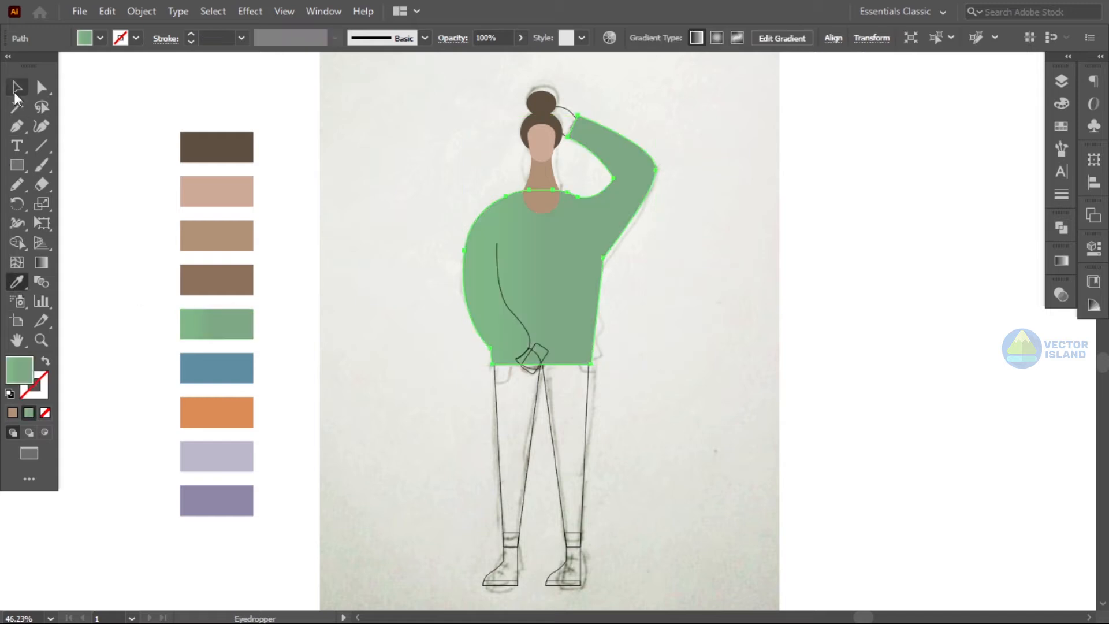
- Fill the hand on the head with the light skin swatch colour
{"action": "left_click", "coordinate": [16, 88]}
{"action": "left_click", "coordinate": [182, 91]}
{"action": "left_click", "coordinate": [569, 110]}
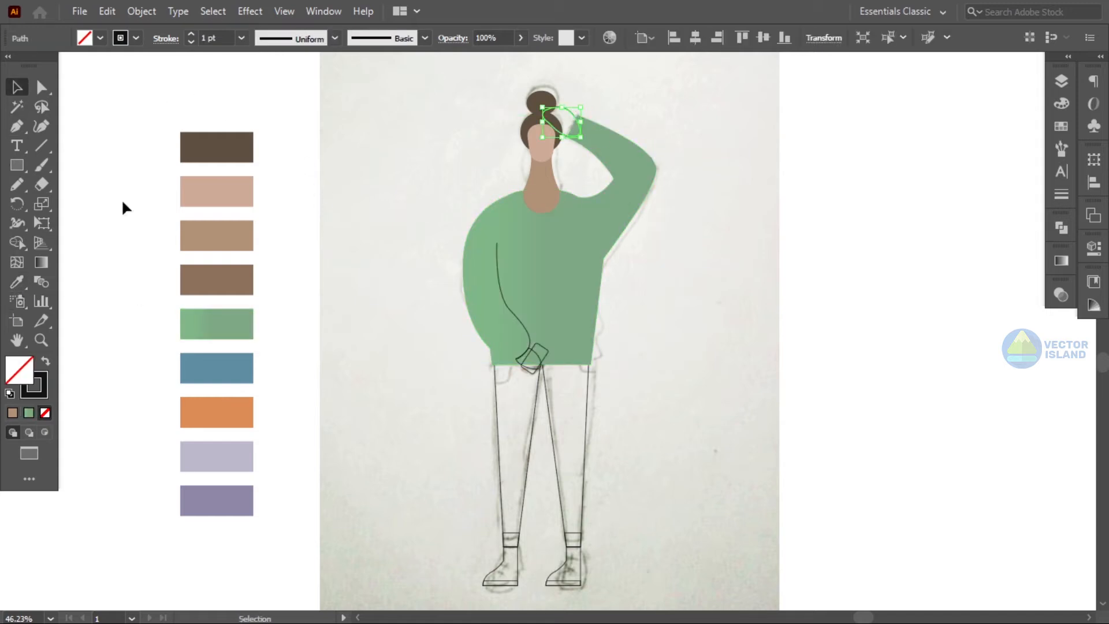
{"action": "left_click", "coordinate": [199, 180]}
- Fill both legs with the blue swatch colour
{"action": "left_click", "coordinate": [17, 88]}
{"action": "left_click", "coordinate": [432, 268]}
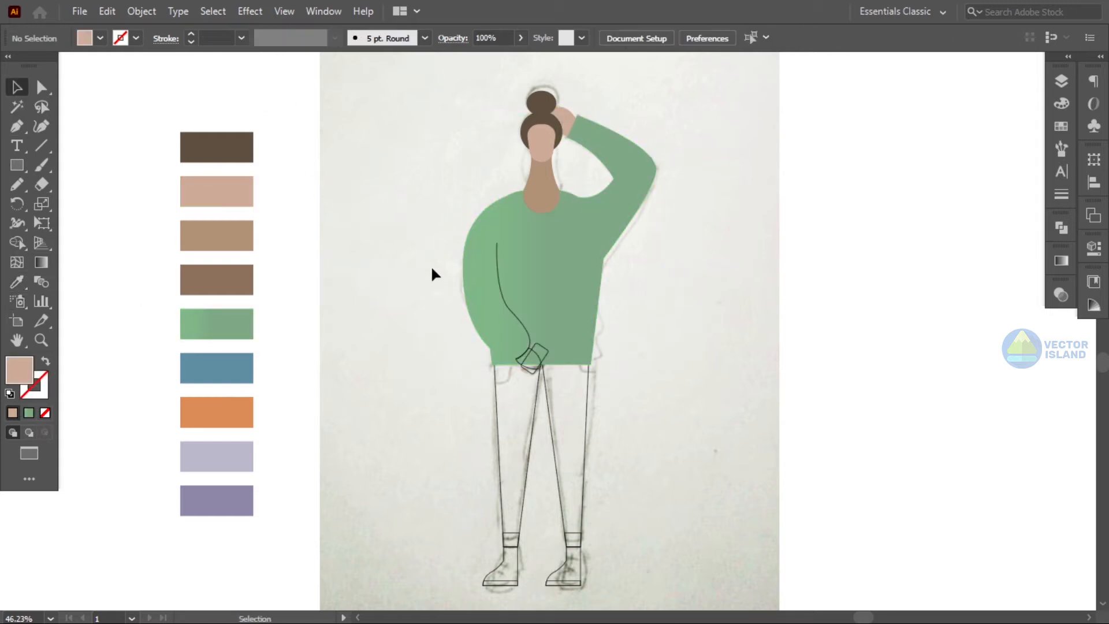
{"action": "left_click", "coordinate": [498, 395]}
{"action": "left_click", "coordinate": [22, 284]}
{"action": "left_click", "coordinate": [226, 357]}
{"action": "key", "text": "v"}
{"action": "left_click", "coordinate": [587, 391]}
{"action": "left_click", "coordinate": [226, 368]}
{"action": "left_click", "coordinate": [17, 88]}
{"action": "left_click", "coordinate": [440, 379]}
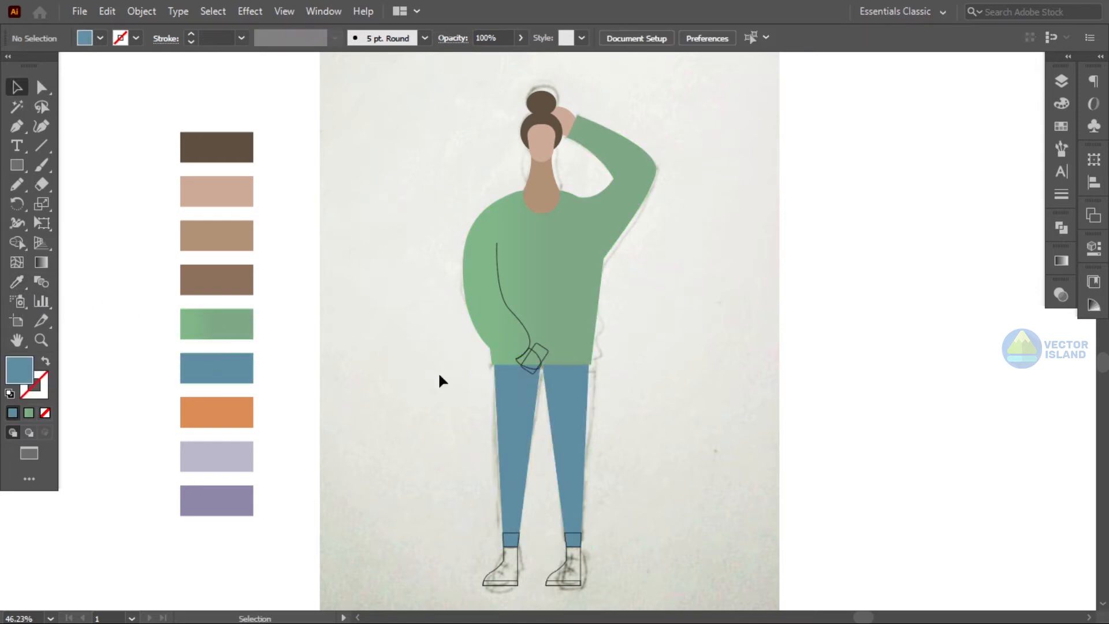
- Fill both boots with the orange swatch colour
{"action": "left_click", "coordinate": [501, 560]}
{"action": "left_click", "coordinate": [567, 559], "text": "shift"}
{"action": "left_click", "coordinate": [17, 282]}
{"action": "left_click", "coordinate": [214, 407]}
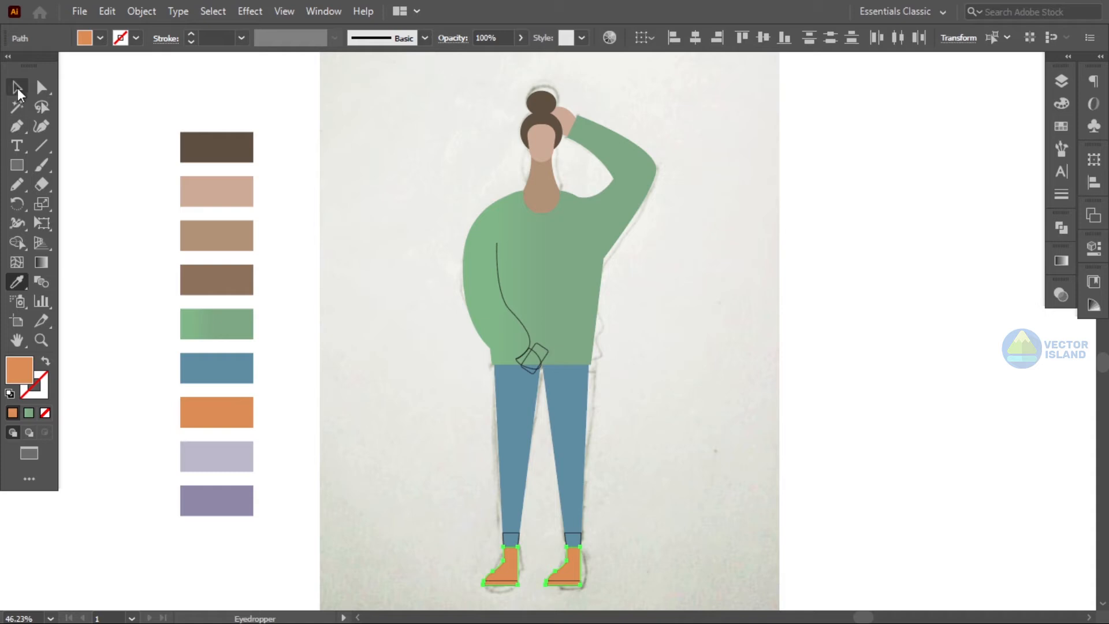
- Select both boot soles and fill them with black
{"action": "left_click", "coordinate": [17, 88]}
{"action": "left_click", "coordinate": [214, 216]}
{"action": "left_click", "coordinate": [501, 581]}
{"action": "left_click", "coordinate": [565, 582], "text": "shift"}
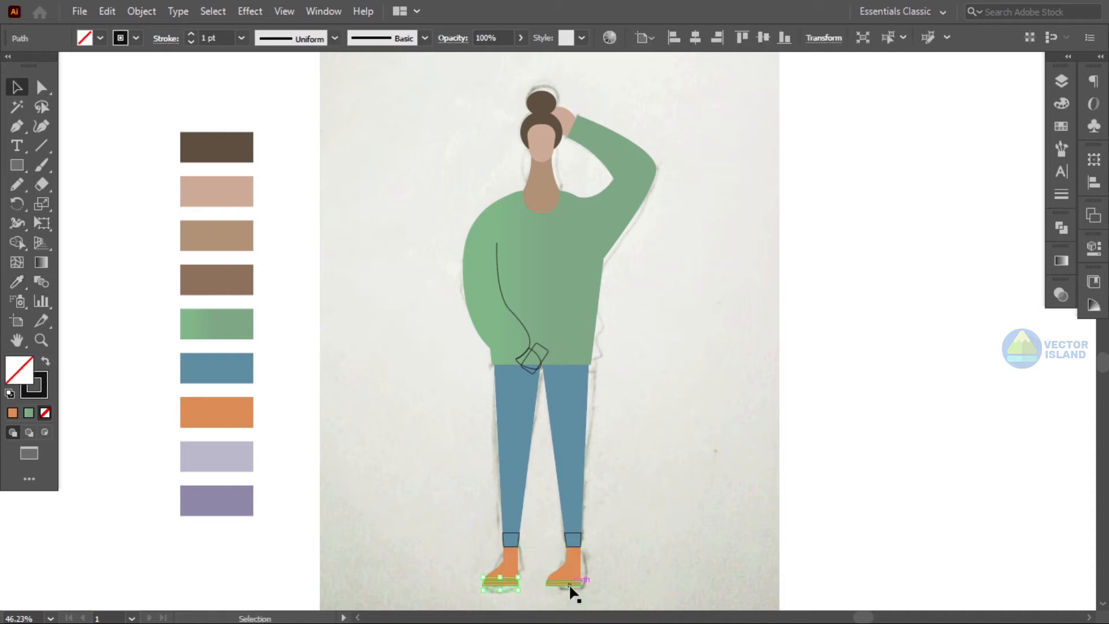
{"action": "left_click", "coordinate": [45, 361]}
{"action": "double_click", "coordinate": [16, 359]}
{"action": "left_click", "coordinate": [46, 408]}
{"action": "left_click", "coordinate": [454, 243]}
{"action": "left_click", "coordinate": [735, 367]}
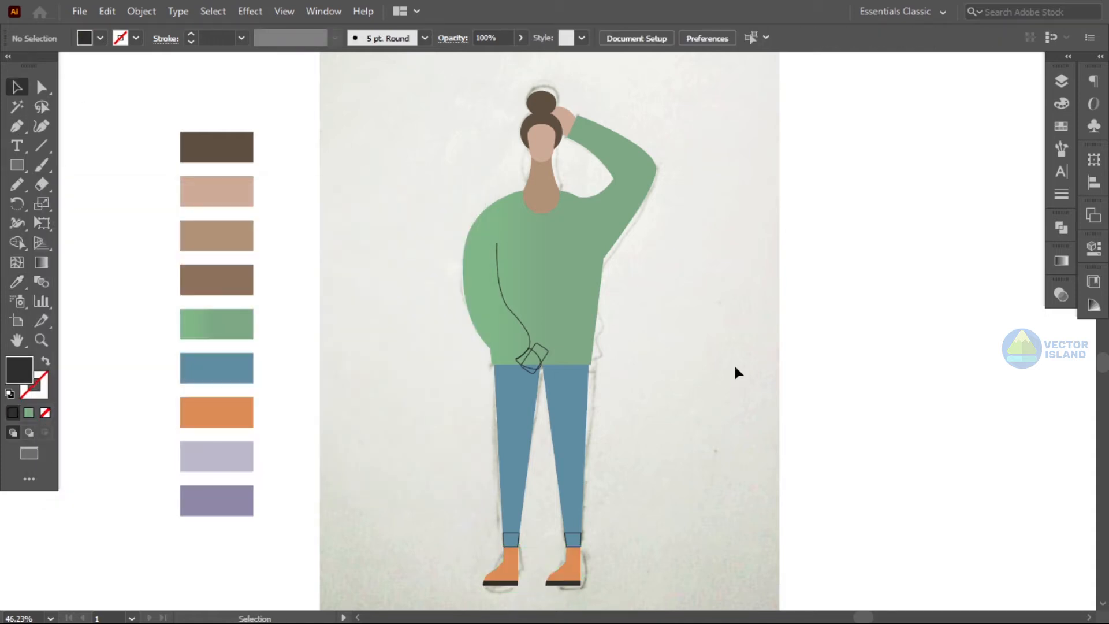
- Fill both ankle shapes with the neck's skin colour using the Eyedropper
{"action": "left_click", "coordinate": [511, 540]}
{"action": "left_click", "coordinate": [574, 539], "text": "shift"}
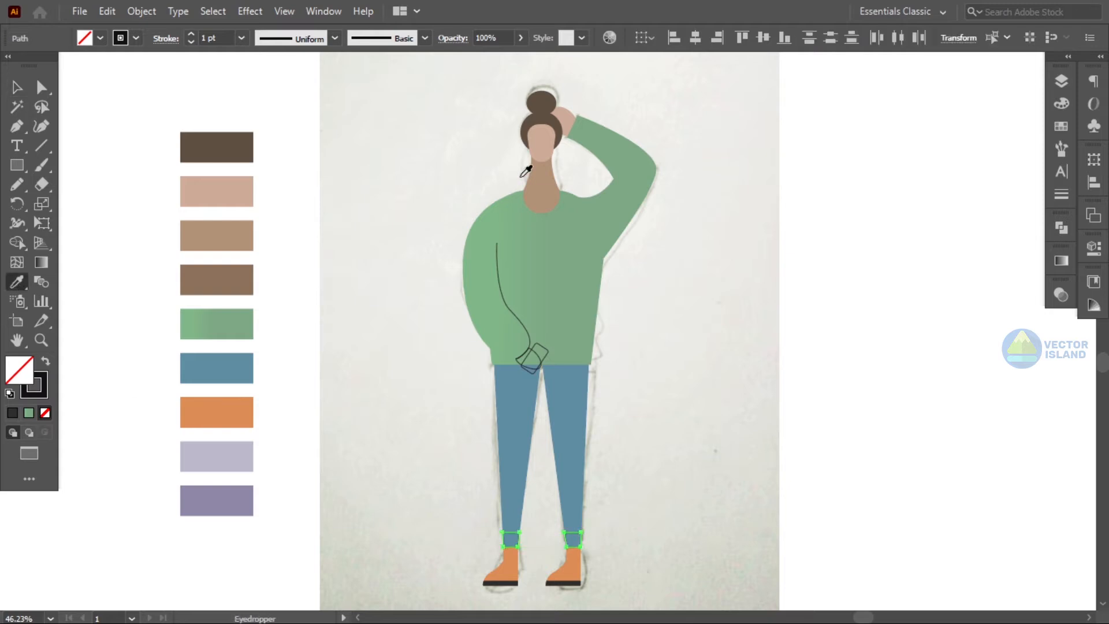
{"action": "left_click", "coordinate": [540, 152]}
{"action": "left_click", "coordinate": [546, 175]}
{"action": "key", "text": "v"}
{"action": "left_click", "coordinate": [224, 90]}
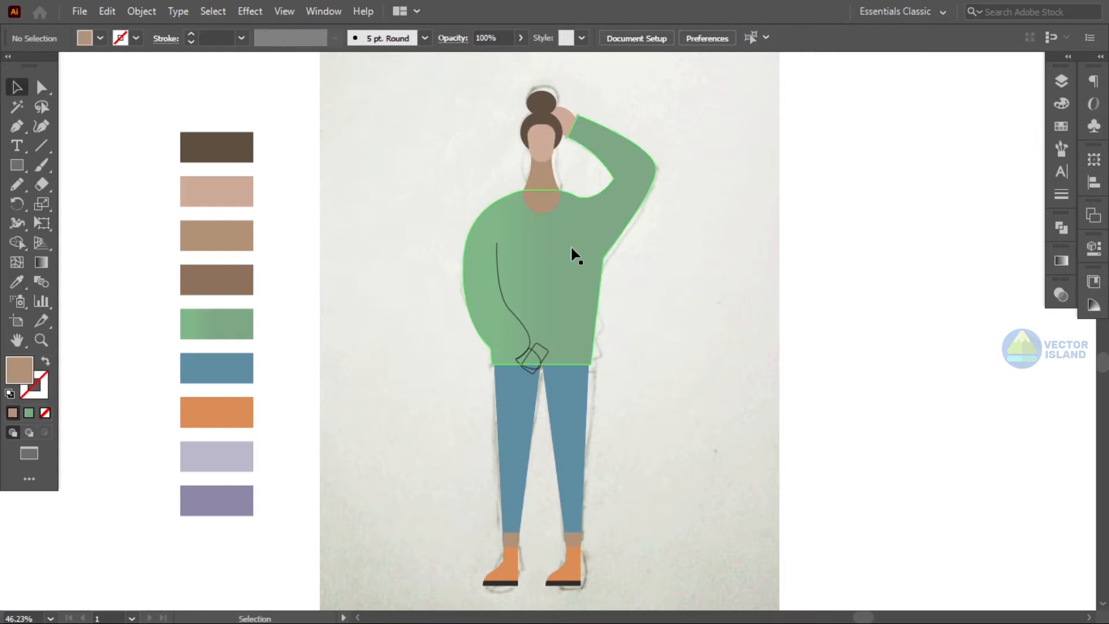
- Hide the two sketch layers beneath the artwork layer
{"action": "left_click", "coordinate": [1061, 82]}
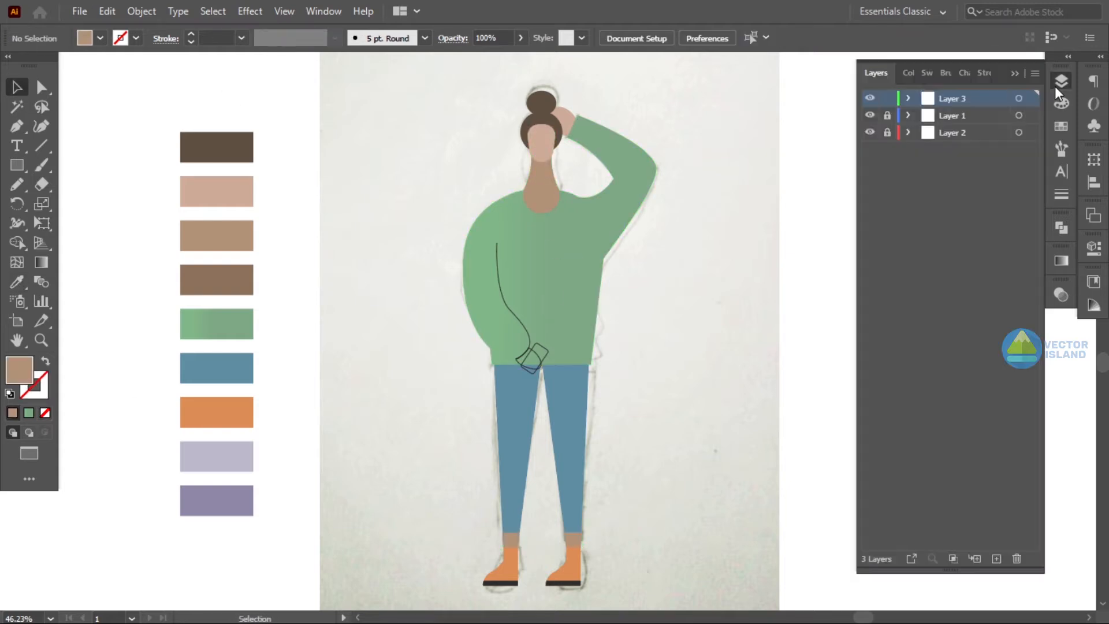
{"action": "left_click", "coordinate": [871, 134]}
{"action": "left_click", "coordinate": [871, 133]}
{"action": "left_click", "coordinate": [870, 115]}
{"action": "left_click", "coordinate": [1061, 82]}
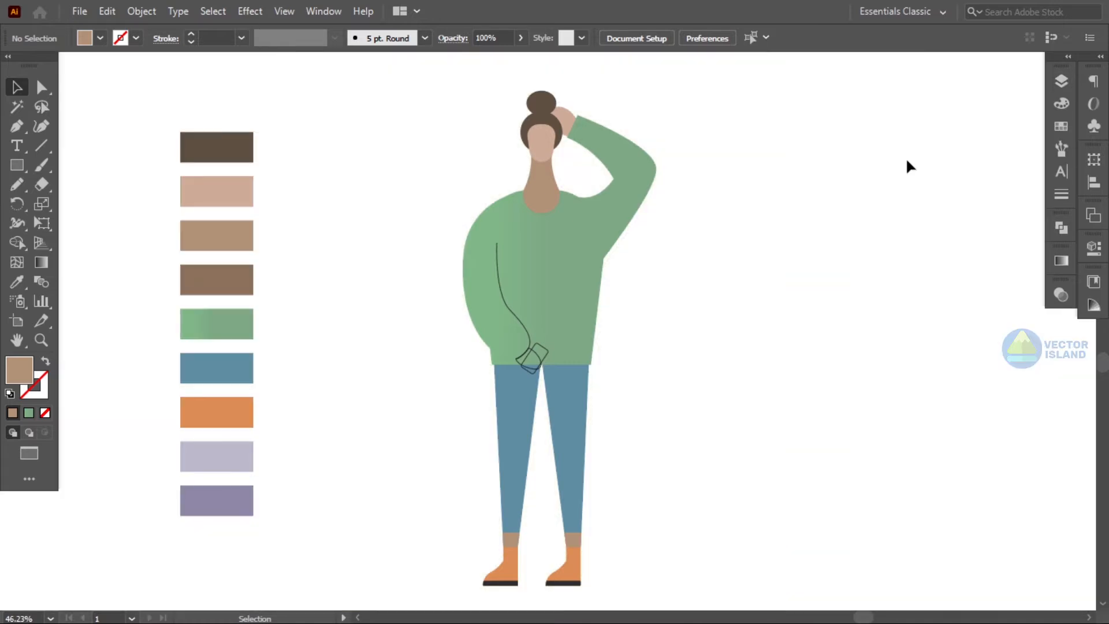
- Give the sweater fold line a 7 pt stroke with a tapered width profile
{"action": "left_click", "coordinate": [500, 282]}
{"action": "left_click", "coordinate": [191, 34]}
{"action": "left_click", "coordinate": [191, 34]}
{"action": "left_click", "coordinate": [335, 38]}
{"action": "left_click", "coordinate": [300, 87]}
{"action": "left_click", "coordinate": [300, 87]}
{"action": "left_click", "coordinate": [508, 300]}
{"action": "left_click", "coordinate": [191, 33]}
{"action": "left_click", "coordinate": [191, 34]}
{"action": "left_click", "coordinate": [191, 34]}
{"action": "left_click", "coordinate": [190, 33]}
{"action": "left_click", "coordinate": [268, 95]}
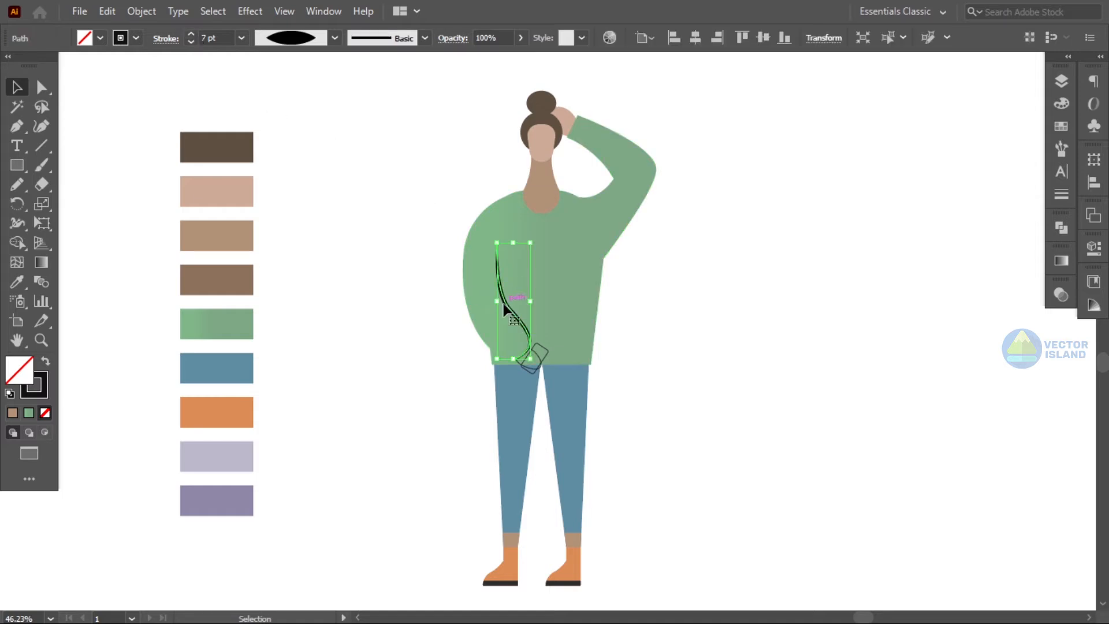
- Set the sweater fold line's stroke colour to ffffff
{"action": "left_click", "coordinate": [506, 311]}
{"action": "double_click", "coordinate": [34, 385]}
{"action": "type", "text": "ffffff"}
{"action": "left_click", "coordinate": [431, 243]}
{"action": "left_click", "coordinate": [679, 351]}
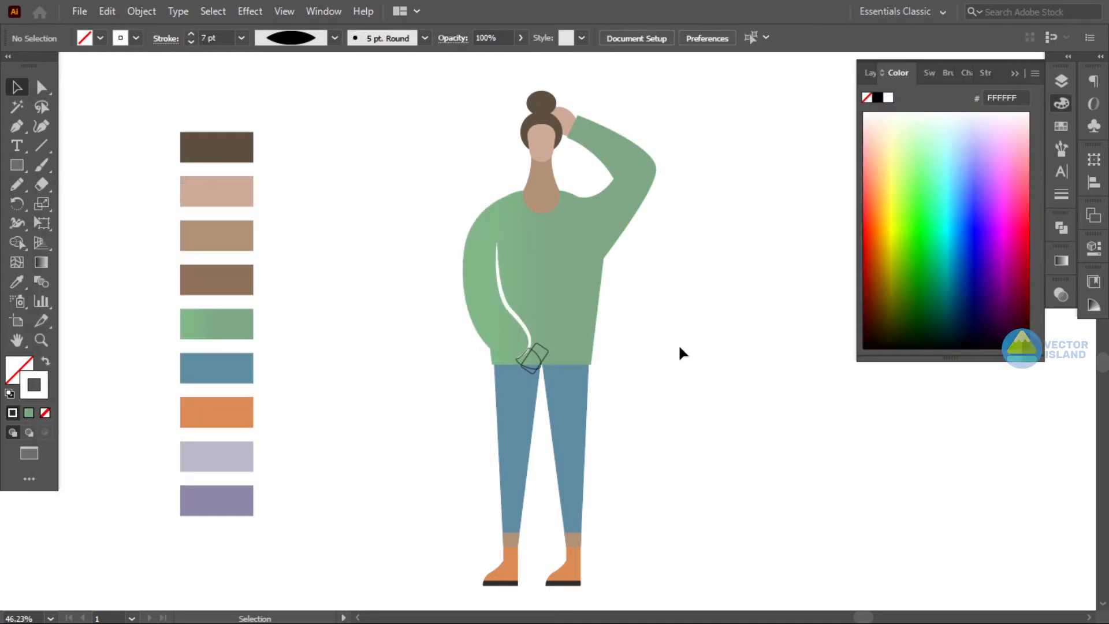
- Fill the hand holding the phone with the face's light skin colour
{"action": "key", "text": "z"}
{"action": "left_click_drag", "start_coordinate": [525, 370], "coordinate": [656, 411]}
{"action": "left_click", "coordinate": [17, 88]}
{"action": "key", "text": "space"}
{"action": "left_click_drag", "start_coordinate": [334, 258], "coordinate": [273, 358]}
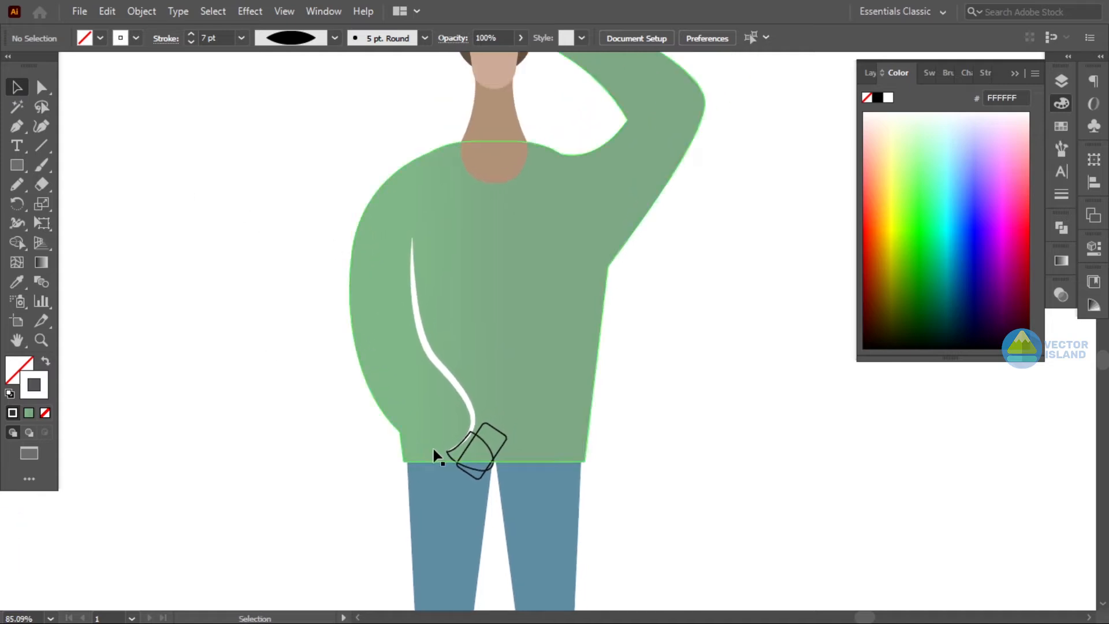
{"action": "left_click", "coordinate": [471, 451]}
{"action": "key", "text": "i"}
{"action": "left_click", "coordinate": [488, 70]}
{"action": "key", "text": "v"}
{"action": "key", "text": "ctrl+shift+a"}
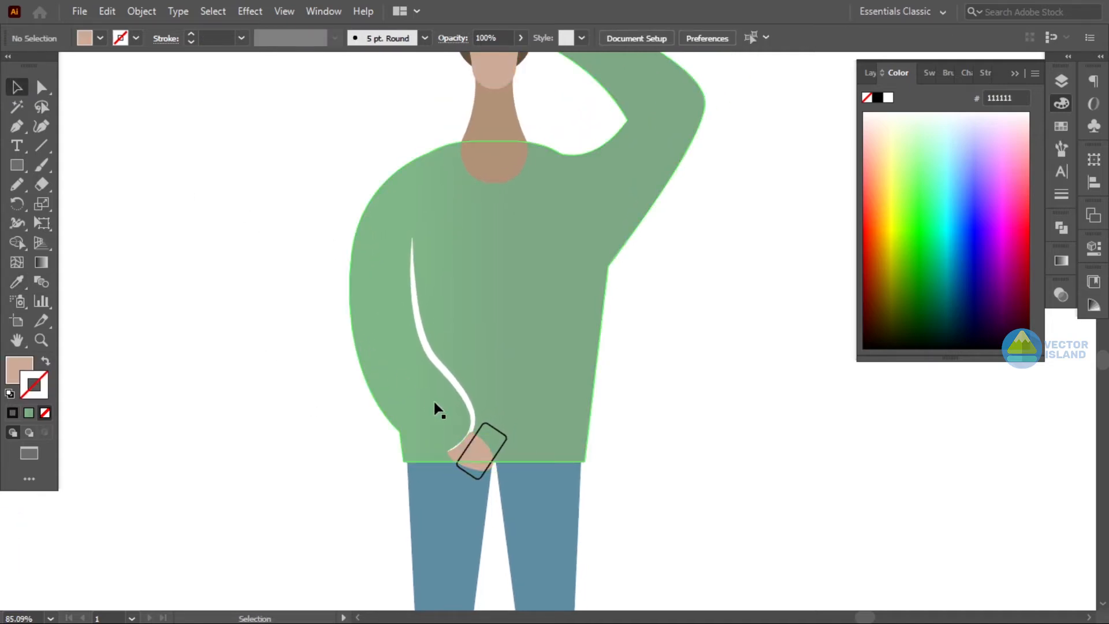
- Fill the phone rectangle with white using the Eyedropper
{"action": "right_click", "coordinate": [471, 430]}
{"action": "left_click", "coordinate": [679, 332]}
{"action": "key", "text": "ctrl+shift+a"}
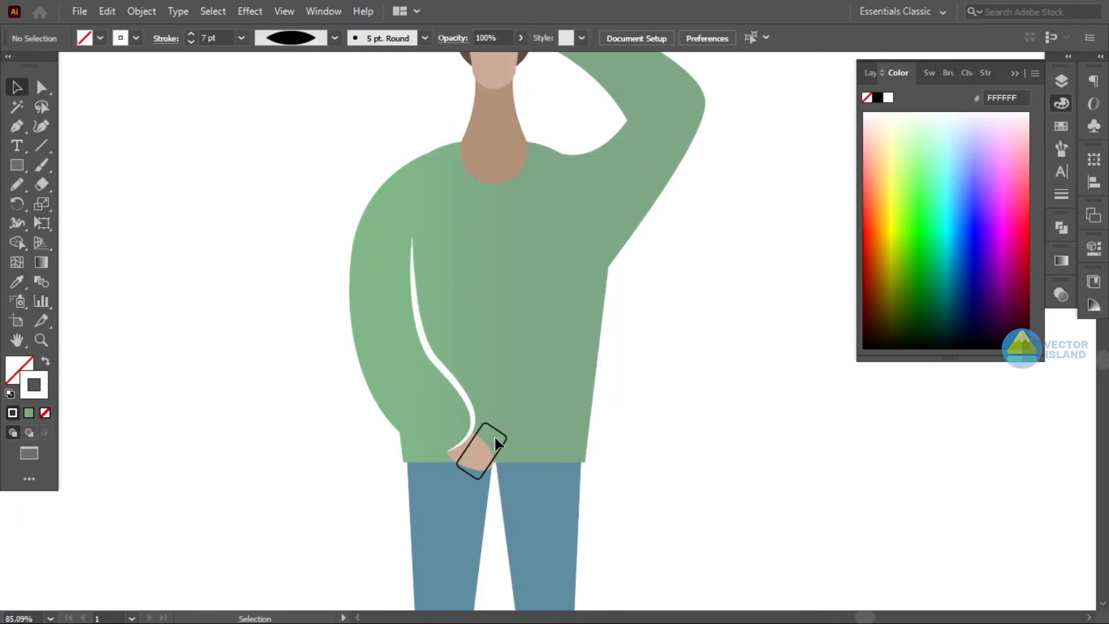
{"action": "left_click", "coordinate": [497, 436]}
{"action": "left_click", "coordinate": [21, 285]}
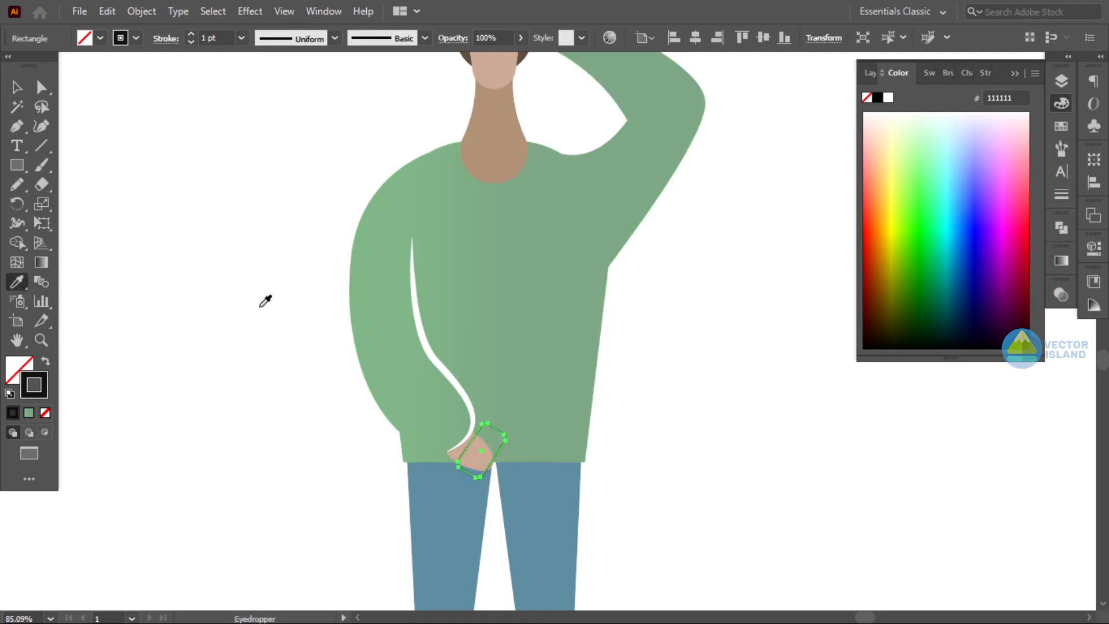
{"action": "left_click", "coordinate": [260, 306]}
- Bring the hand holding the phone to the front
{"action": "left_click", "coordinate": [17, 88]}
{"action": "left_click", "coordinate": [260, 291]}
{"action": "right_click", "coordinate": [456, 457]}
{"action": "mouse_move", "coordinate": [526, 371]}
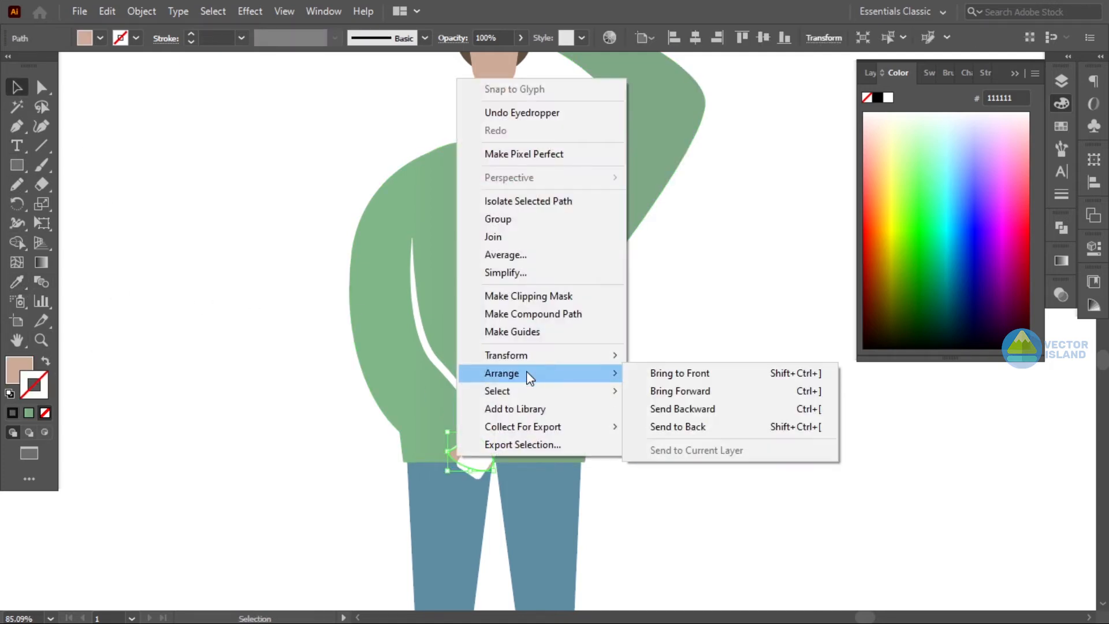
{"action": "left_click", "coordinate": [665, 374]}
{"action": "key", "text": "ctrl+shift+a"}
- Bring the sweater fold line to the front
{"action": "right_click", "coordinate": [450, 379]}
{"action": "mouse_move", "coordinate": [520, 509]}
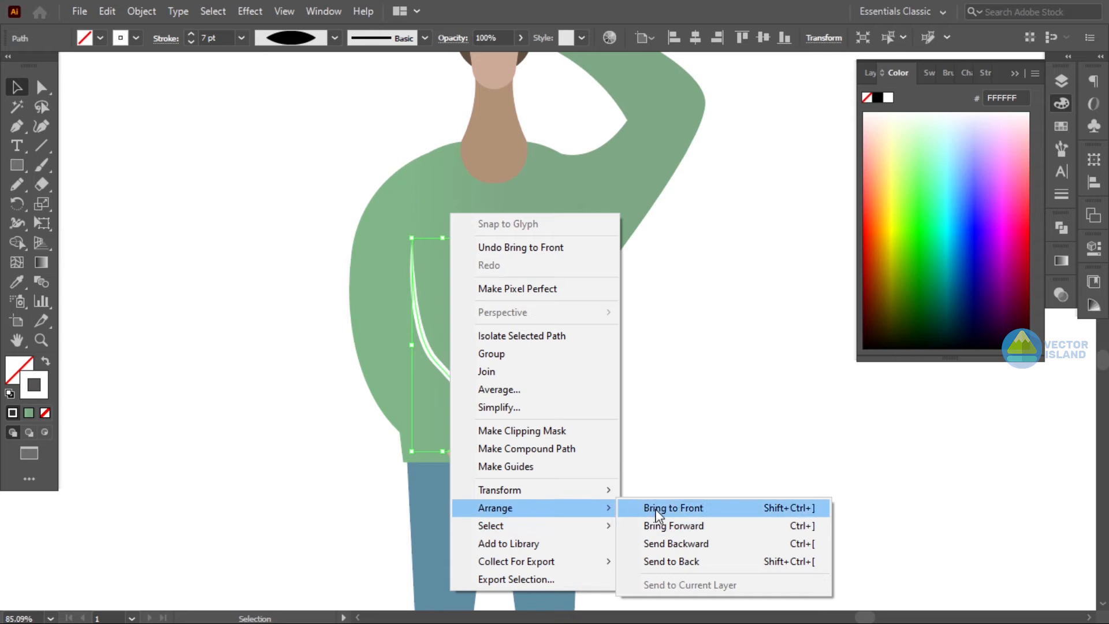
{"action": "left_click", "coordinate": [656, 509]}
{"action": "left_click", "coordinate": [674, 420]}
- Recolour both ankle shapes with the light skin colour
{"action": "key", "text": "z"}
{"action": "left_click_drag", "start_coordinate": [634, 424], "coordinate": [600, 411]}
{"action": "left_click_drag", "start_coordinate": [616, 364], "coordinate": [608, 379]}
{"action": "left_click_drag", "start_coordinate": [606, 427], "coordinate": [597, 331]}
{"action": "left_click_drag", "start_coordinate": [534, 451], "coordinate": [538, 450]}
{"action": "left_click", "coordinate": [495, 481]}
{"action": "left_click", "coordinate": [564, 482], "text": "shift"}
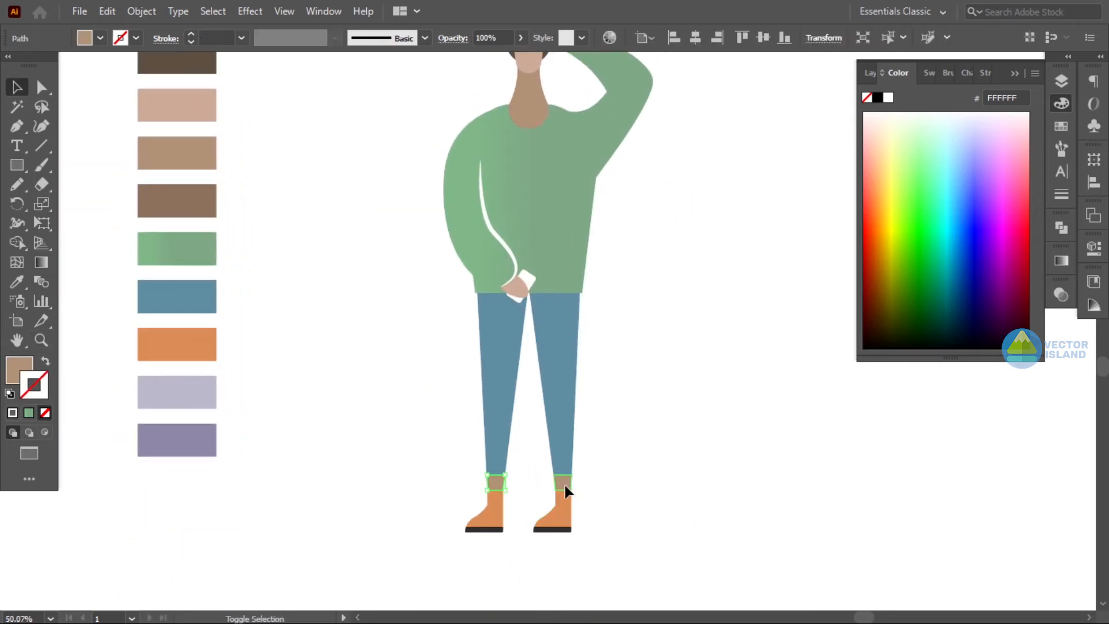
{"action": "key", "text": "i"}
{"action": "key", "text": "v"}
{"action": "left_click", "coordinate": [315, 182]}
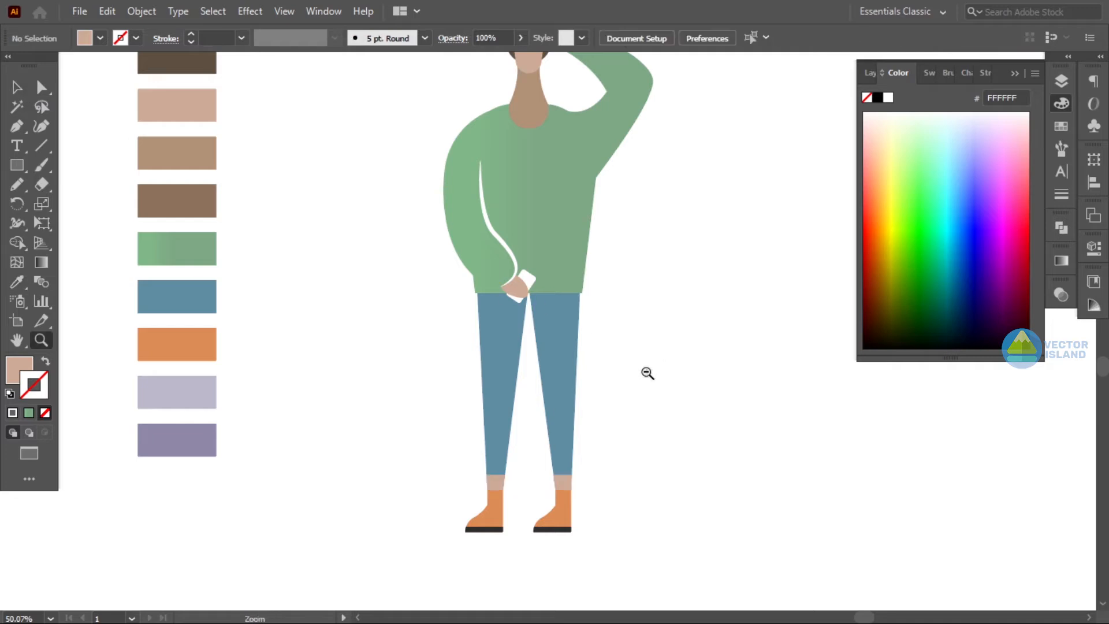
- Adjust the anchor points at the raised sleeve's cuff near the hand on the head
{"action": "left_click", "coordinate": [648, 373], "text": "alt"}
{"action": "left_click_drag", "start_coordinate": [599, 237], "coordinate": [620, 268]}
{"action": "key", "text": "space"}
{"action": "left_click_drag", "start_coordinate": [620, 268], "coordinate": [607, 296]}
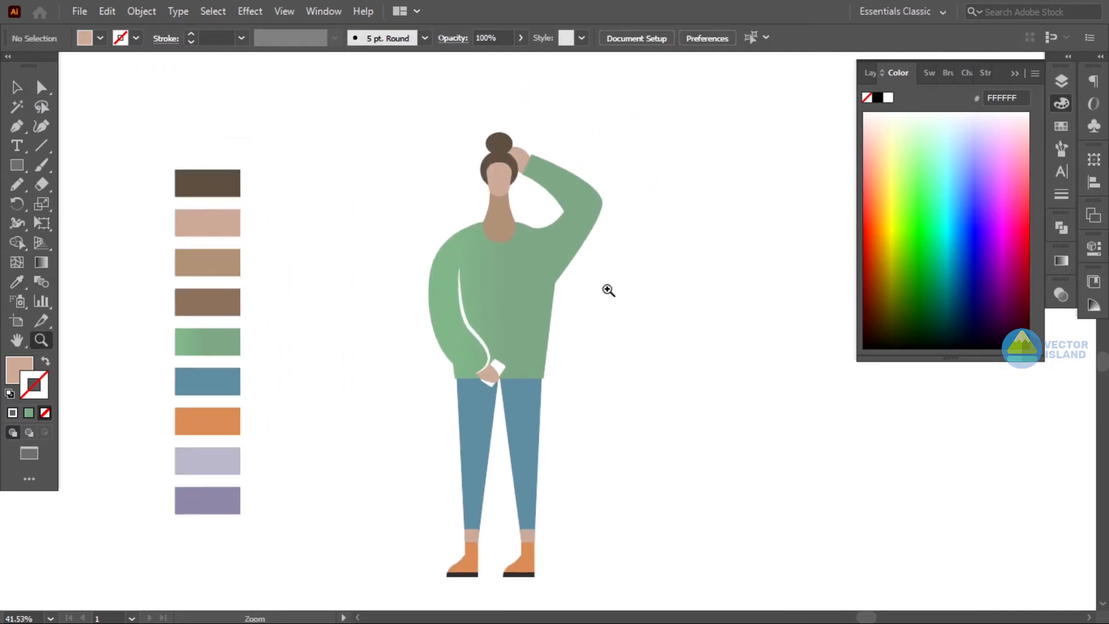
{"action": "left_click", "coordinate": [542, 175]}
{"action": "key", "text": "a"}
{"action": "left_click", "coordinate": [525, 164]}
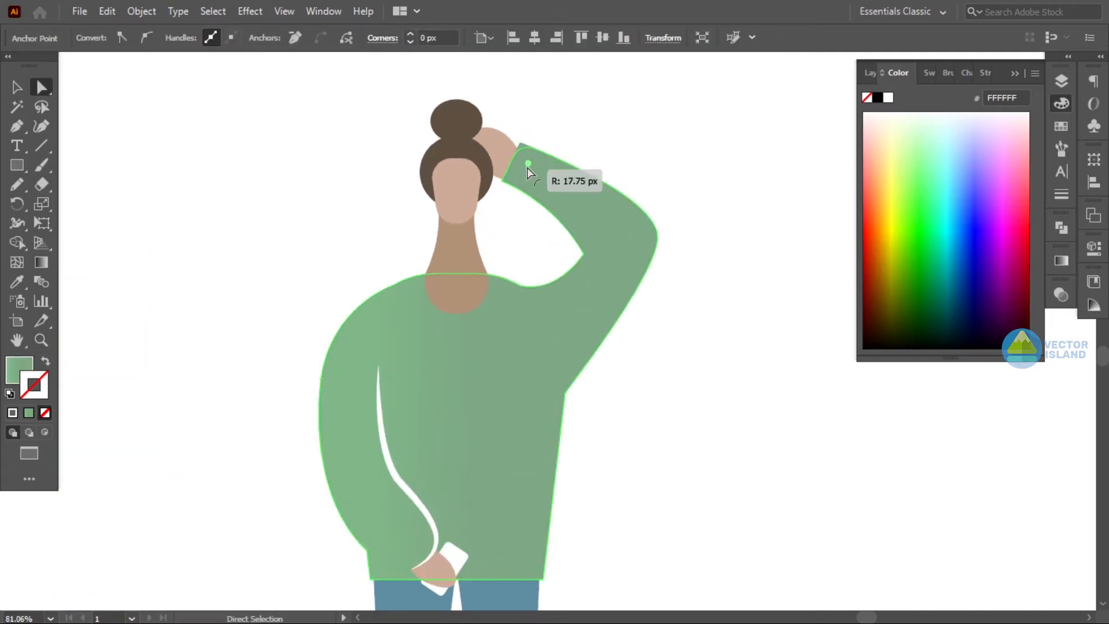
{"action": "left_click", "coordinate": [501, 179]}
{"action": "left_click_drag", "start_coordinate": [514, 175], "coordinate": [525, 174]}
{"action": "left_click", "coordinate": [17, 87]}
{"action": "left_click", "coordinate": [389, 221]}
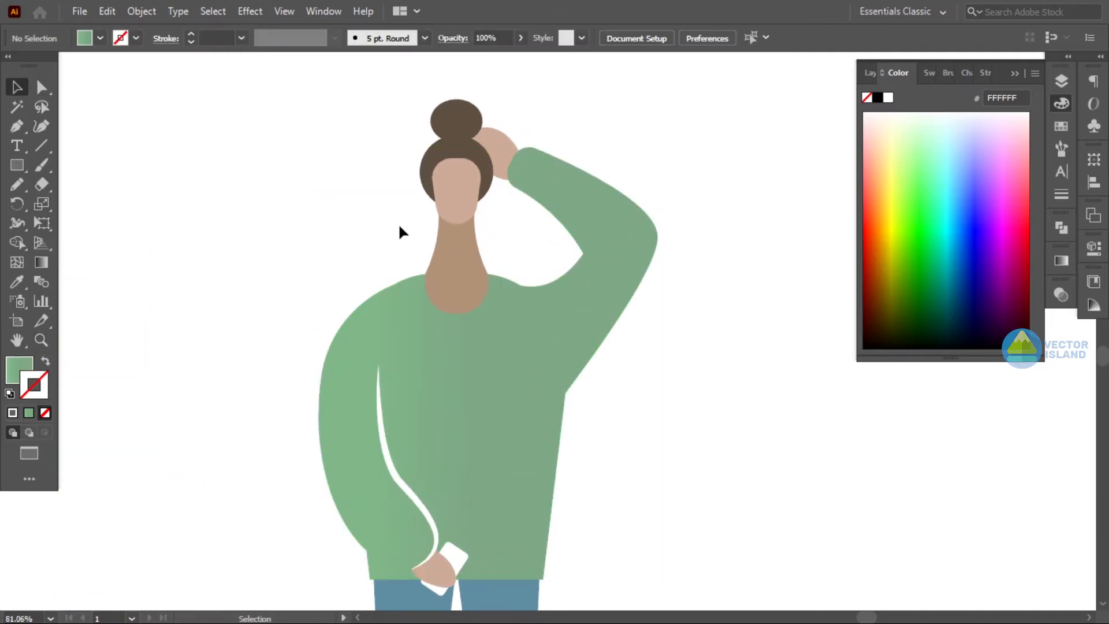
{"action": "left_click", "coordinate": [496, 152]}
{"action": "mouse_move", "coordinate": [525, 127]}
{"action": "left_mouse_down"}
{"action": "mouse_move", "coordinate": [511, 149]}
{"action": "mouse_move", "coordinate": [515, 137]}
{"action": "left_mouse_up"}
{"action": "left_click", "coordinate": [534, 123]}
{"action": "left_click_drag", "start_coordinate": [494, 147], "coordinate": [506, 145]}
{"action": "left_click", "coordinate": [559, 123]}
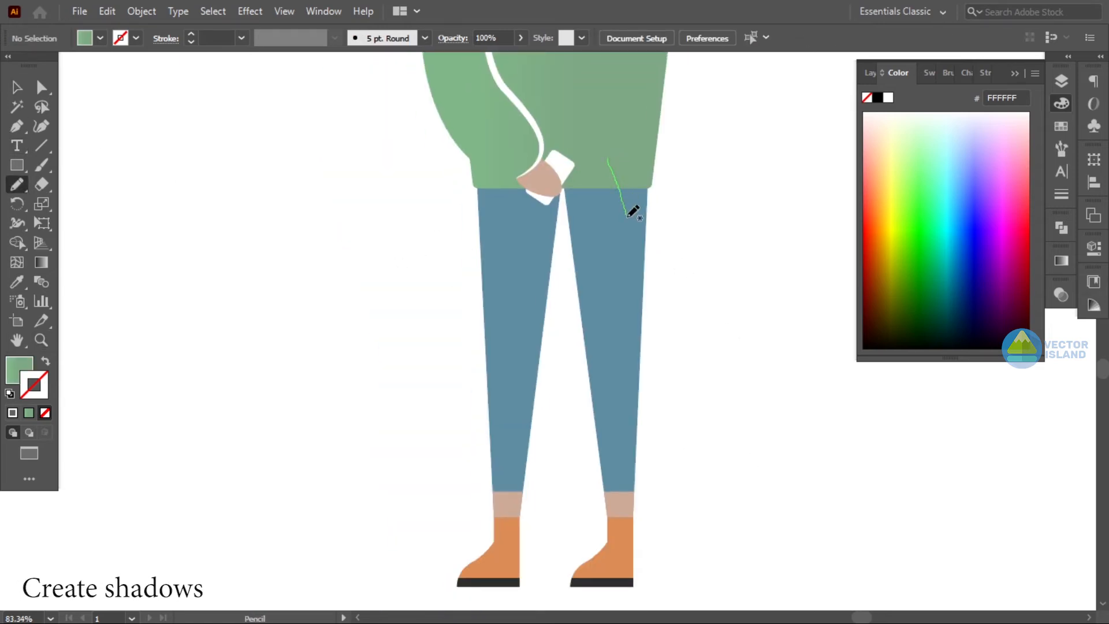
- Draw a shadow shape along the right leg with the Pencil, fill it black and set opacity to 13%
{"action": "left_click_drag", "start_coordinate": [628, 216], "coordinate": [613, 187]}
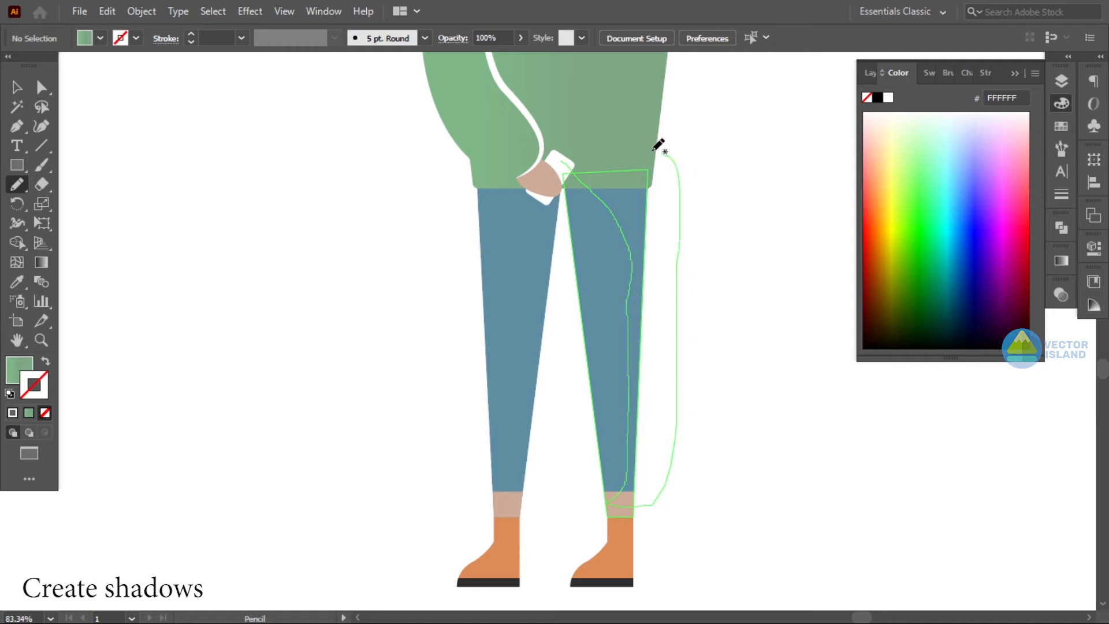
{"action": "left_click_drag", "start_coordinate": [670, 157], "coordinate": [562, 159]}
{"action": "left_click", "coordinate": [19, 88]}
{"action": "double_click", "coordinate": [17, 369]}
{"action": "left_click_drag", "start_coordinate": [67, 382], "coordinate": [45, 444]}
{"action": "left_click", "coordinate": [420, 246]}
{"action": "double_click", "coordinate": [27, 368]}
{"action": "left_click", "coordinate": [50, 442]}
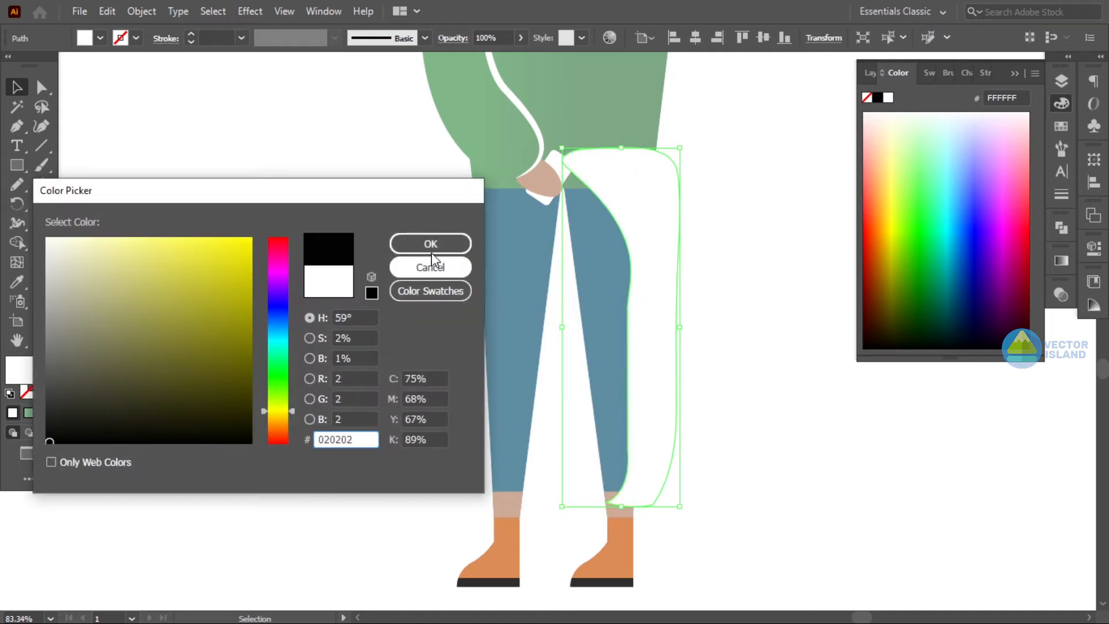
{"action": "left_click", "coordinate": [431, 243]}
{"action": "left_click", "coordinate": [521, 37]}
{"action": "left_click_drag", "start_coordinate": [518, 58], "coordinate": [466, 58]}
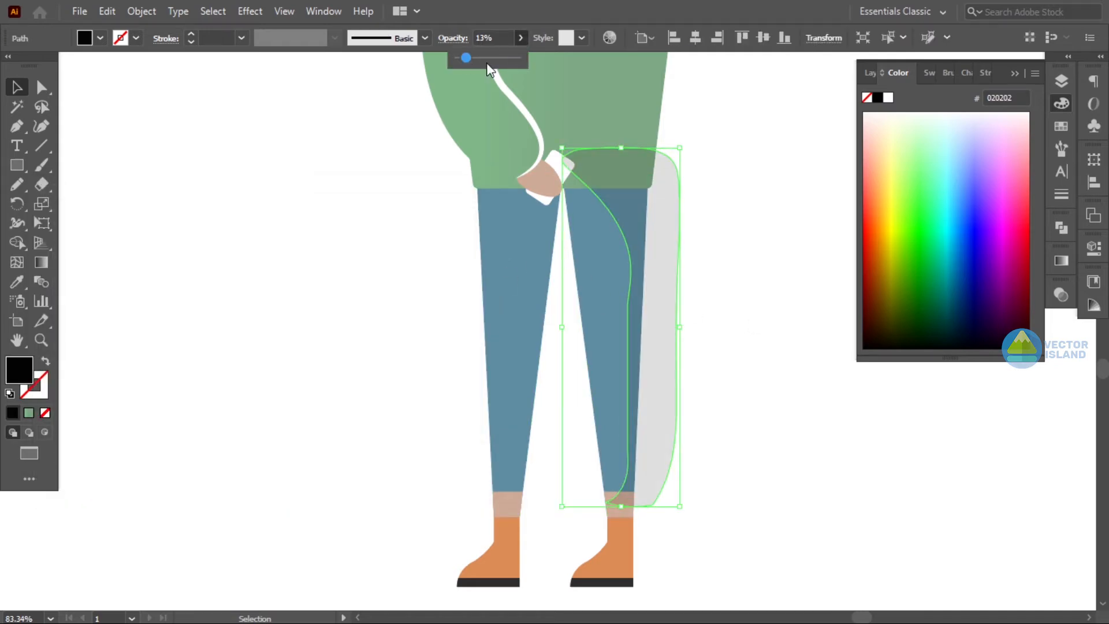
- Trim the shadow shape to the right leg with the Shape Builder
{"action": "left_click", "coordinate": [634, 258], "text": "shift"}
{"action": "left_click", "coordinate": [16, 243]}
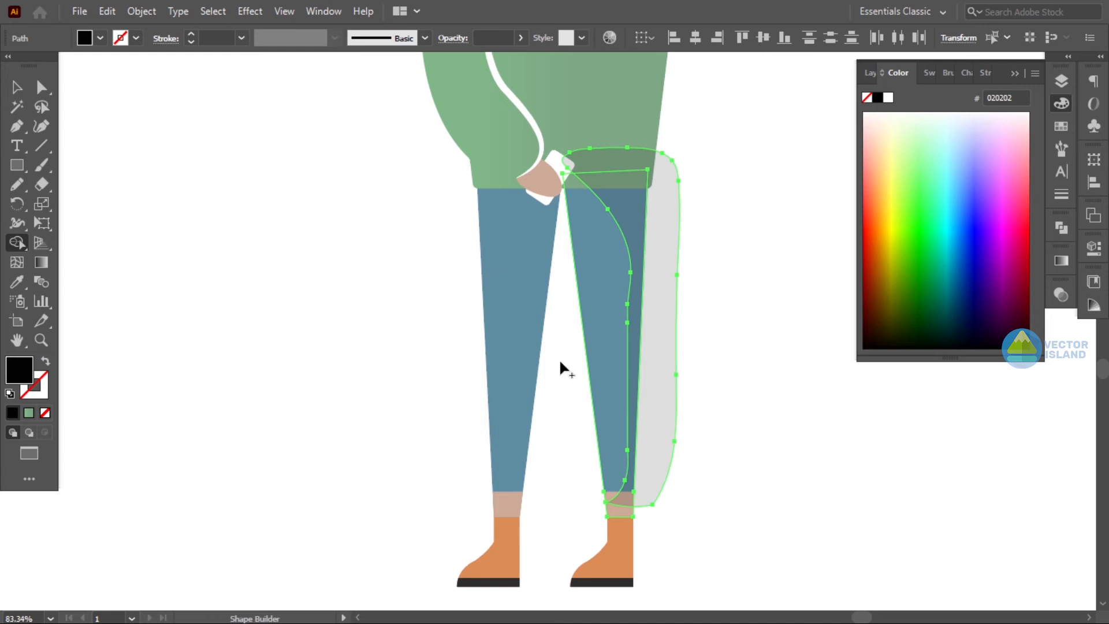
{"action": "left_click", "coordinate": [646, 357], "text": "alt"}
{"action": "key", "text": "v"}
{"action": "left_click", "coordinate": [418, 168]}
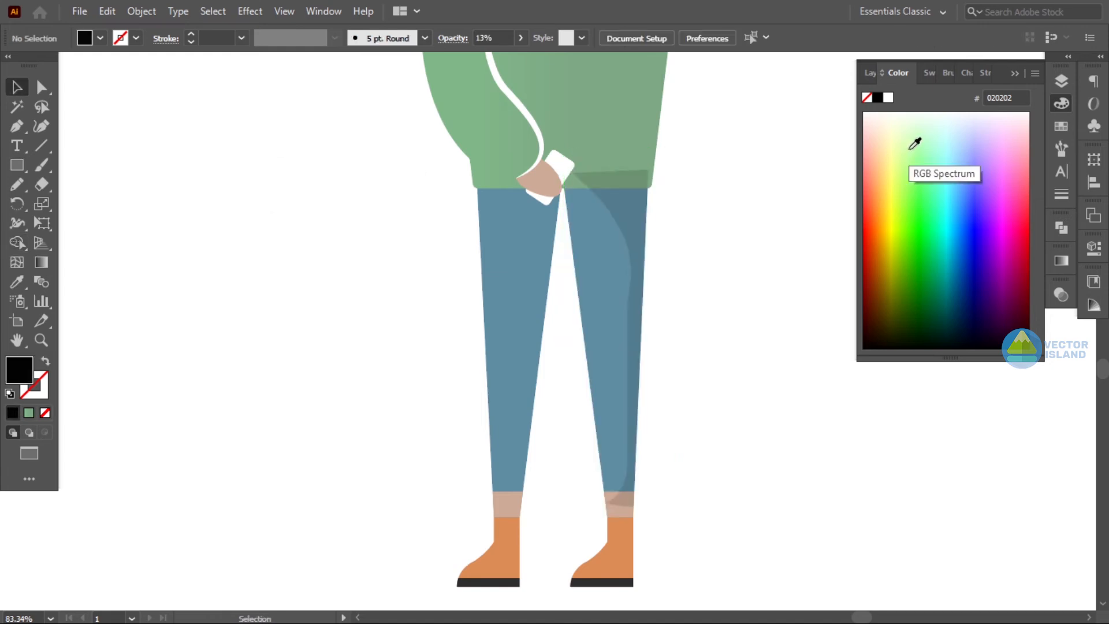
- Move the right leg shadow in the Layers stack to sit just above the leg
{"action": "left_click", "coordinate": [1014, 74]}
{"action": "left_click", "coordinate": [1062, 81]}
{"action": "left_click", "coordinate": [911, 98]}
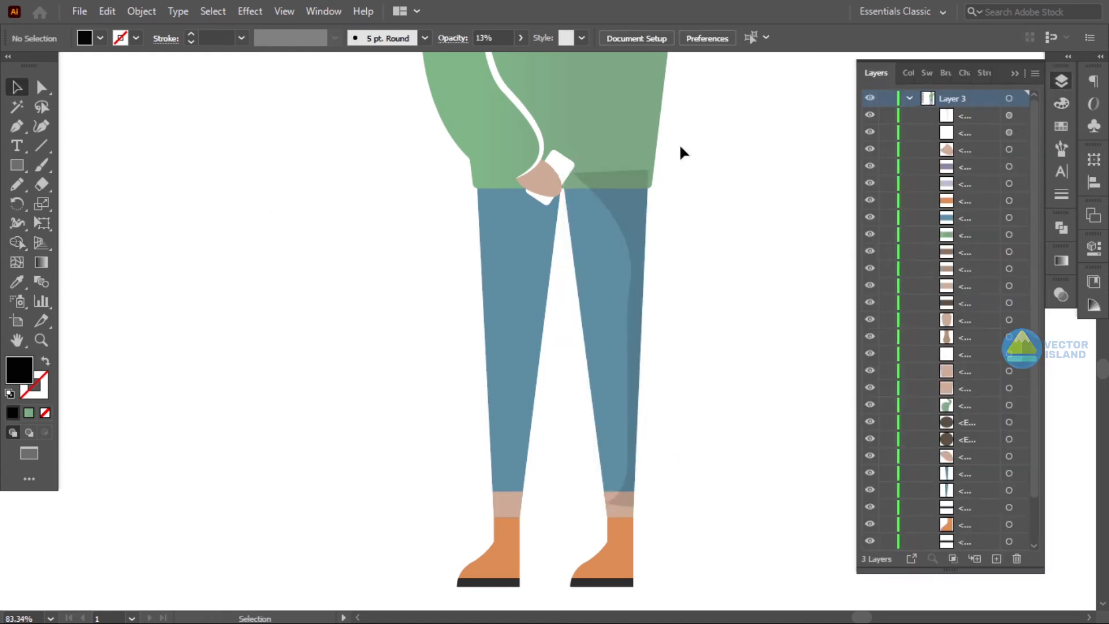
{"action": "left_click", "coordinate": [606, 249]}
{"action": "left_click_drag", "start_coordinate": [959, 116], "coordinate": [972, 347]}
{"action": "left_click_drag", "start_coordinate": [966, 480], "coordinate": [966, 446]}
{"action": "left_click", "coordinate": [800, 347]}
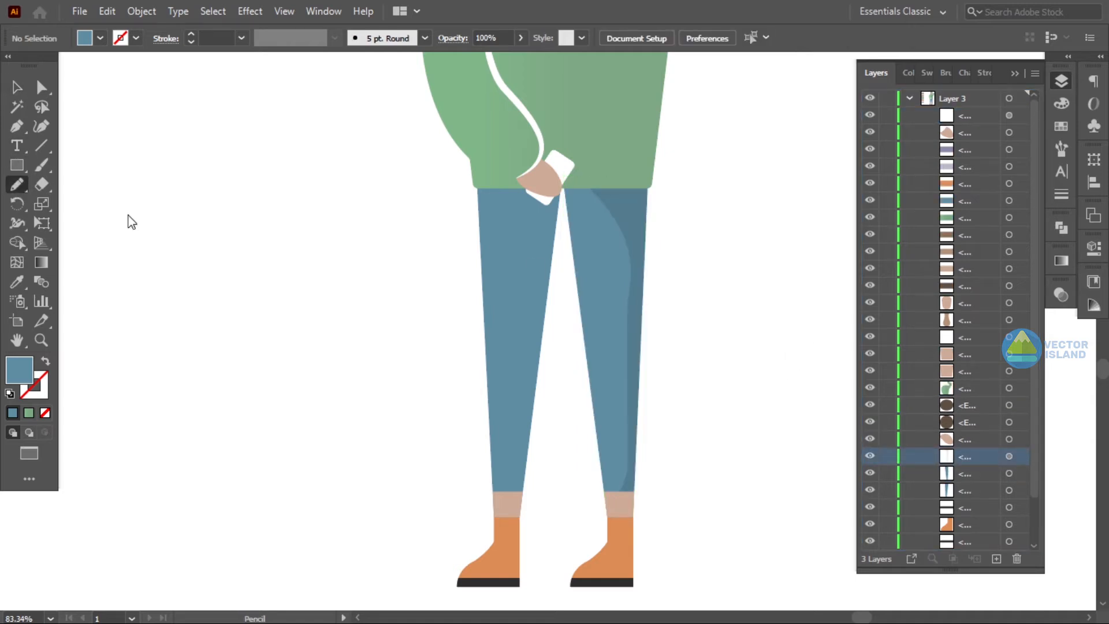
- Draw a shadow shape along the left leg with the Pencil and copy the right leg shadow's style
{"action": "left_click_drag", "start_coordinate": [533, 367], "coordinate": [538, 395]}
{"action": "key", "text": "ctrl+z"}
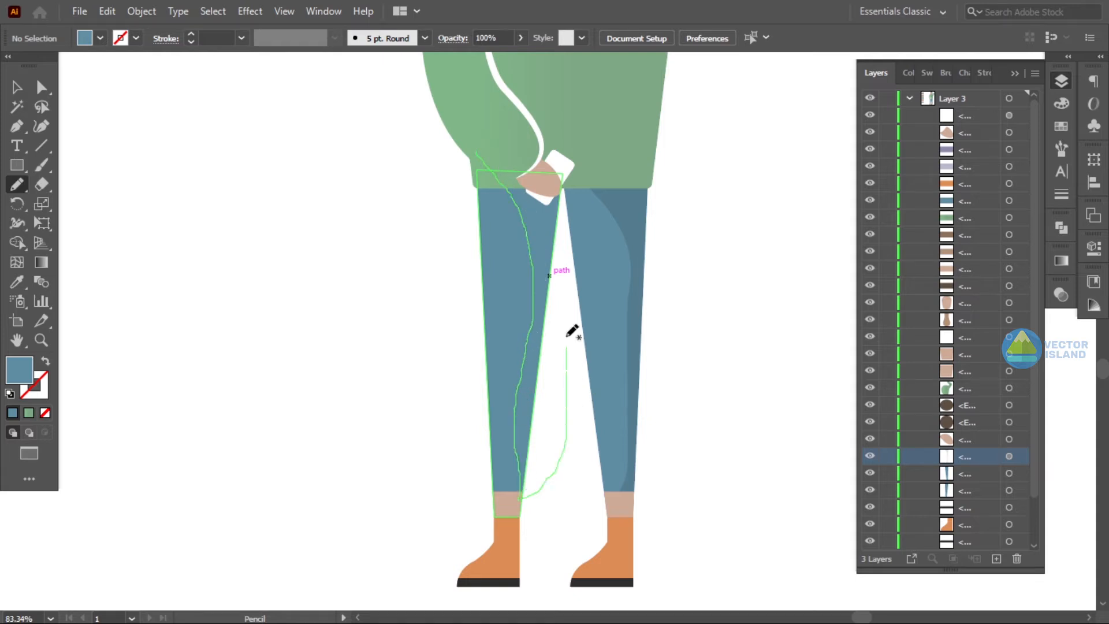
{"action": "left_click_drag", "start_coordinate": [479, 156], "coordinate": [485, 160]}
{"action": "left_click", "coordinate": [17, 87]}
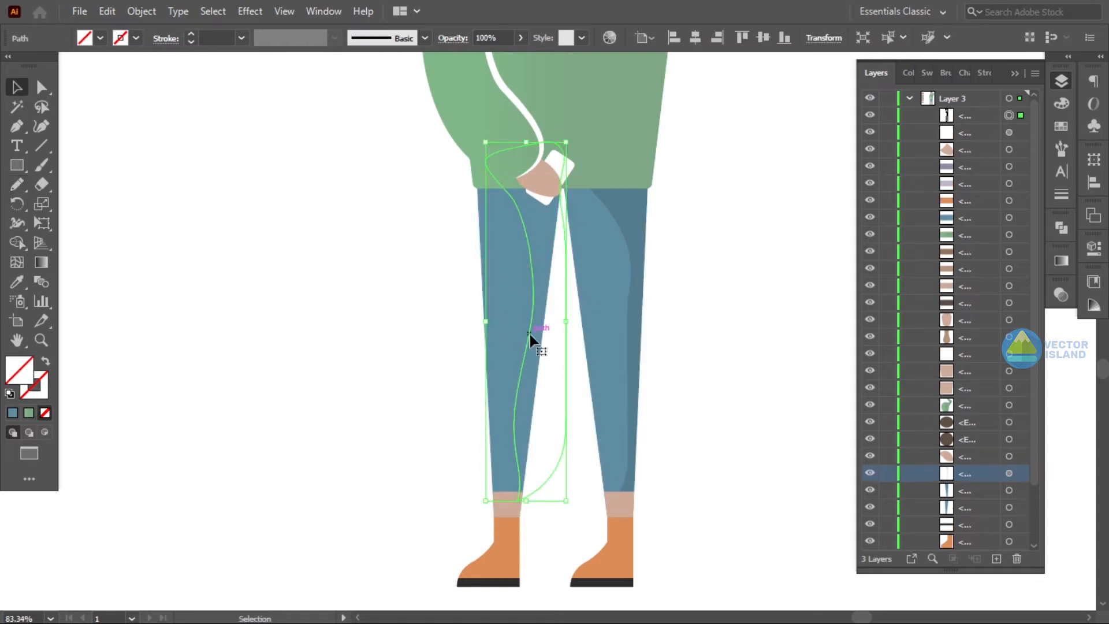
{"action": "key", "text": "i"}
{"action": "left_click", "coordinate": [642, 262]}
- Trim the left leg shadow to the leg with the Shape Builder
{"action": "left_click", "coordinate": [15, 88]}
{"action": "left_click_drag", "start_coordinate": [413, 371], "coordinate": [532, 403]}
{"action": "left_click", "coordinate": [13, 243]}
{"action": "left_click", "coordinate": [541, 374], "text": "alt"}
{"action": "left_click", "coordinate": [523, 159], "text": "alt"}
{"action": "left_click", "coordinate": [17, 87]}
{"action": "left_click", "coordinate": [404, 231]}
- Move the left leg shadow in the Layers stack to sit just above the leg
{"action": "left_click", "coordinate": [547, 244]}
{"action": "left_click_drag", "start_coordinate": [979, 117], "coordinate": [976, 481]}
{"action": "left_click", "coordinate": [760, 402]}
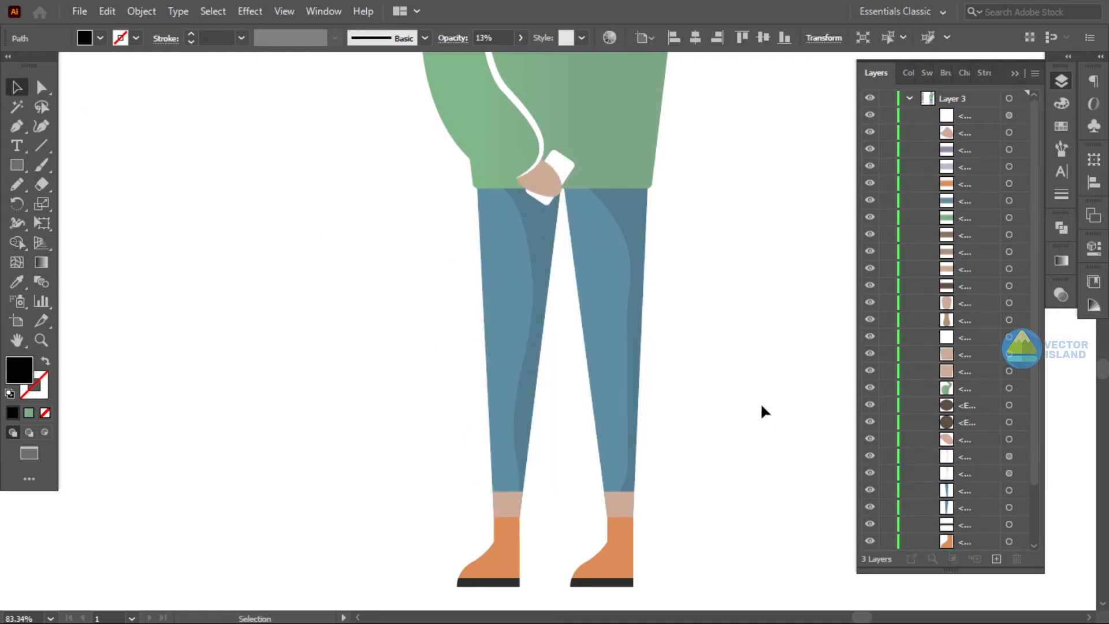
- Draw a curved shadow shape over the neck with the Pen tool and adjust its curve handle
{"action": "key", "text": "z"}
{"action": "left_click_drag", "start_coordinate": [707, 389], "coordinate": [534, 363]}
{"action": "left_click_drag", "start_coordinate": [624, 414], "coordinate": [786, 415]}
{"action": "left_click_drag", "start_coordinate": [710, 506], "coordinate": [612, 437]}
{"action": "left_click_drag", "start_coordinate": [683, 341], "coordinate": [688, 445]}
{"action": "left_click_drag", "start_coordinate": [705, 378], "coordinate": [651, 375]}
{"action": "left_click_drag", "start_coordinate": [684, 208], "coordinate": [665, 358]}
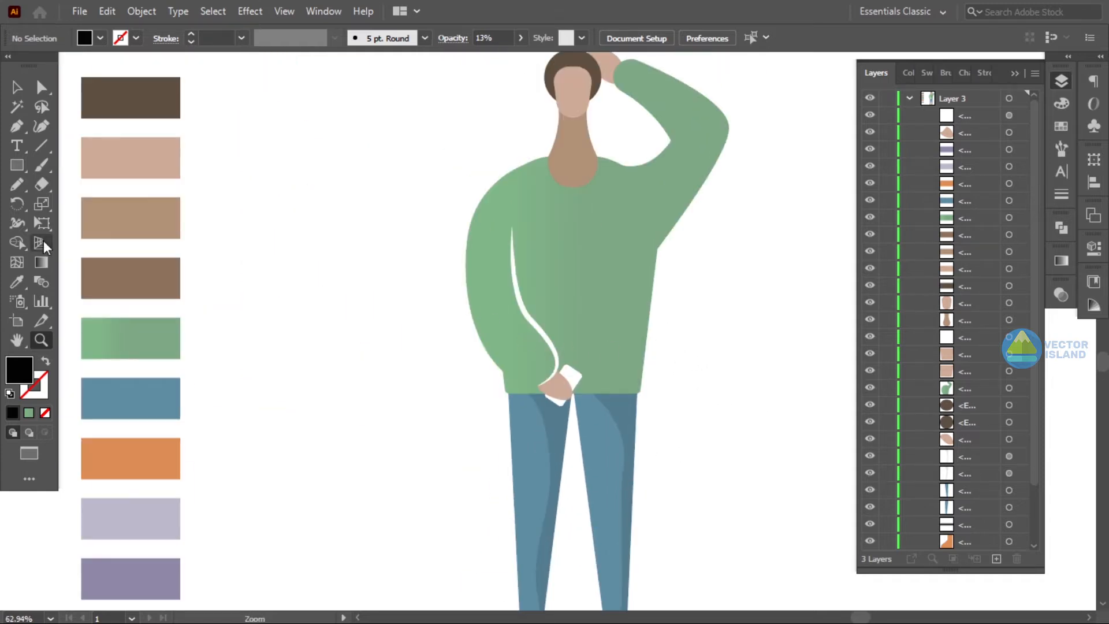
{"action": "left_click_drag", "start_coordinate": [360, 284], "coordinate": [238, 397]}
{"action": "key", "text": "z"}
{"action": "left_click_drag", "start_coordinate": [407, 222], "coordinate": [571, 231]}
{"action": "key", "text": "p"}
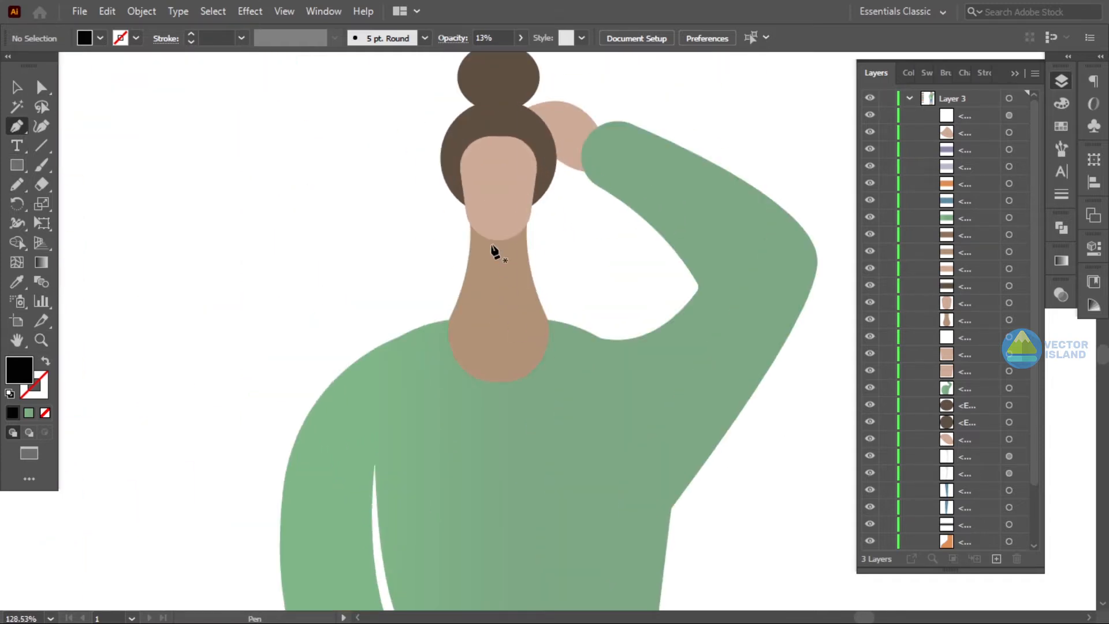
{"action": "left_click", "coordinate": [478, 216]}
{"action": "left_click", "coordinate": [513, 268]}
{"action": "left_click_drag", "start_coordinate": [512, 271], "coordinate": [513, 272]}
{"action": "left_click_drag", "start_coordinate": [485, 382], "coordinate": [485, 383]}
{"action": "left_click", "coordinate": [407, 366]}
{"action": "left_click_drag", "start_coordinate": [610, 398], "coordinate": [634, 356]}
{"action": "left_click", "coordinate": [574, 216]}
{"action": "left_click", "coordinate": [478, 216]}
{"action": "key", "text": "a"}
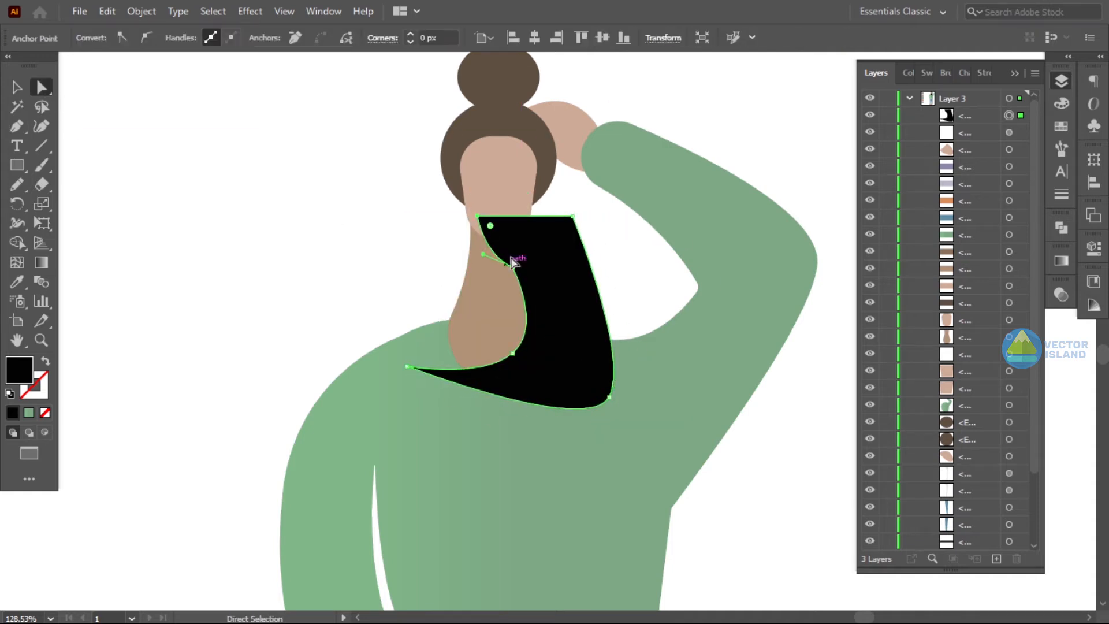
{"action": "left_click", "coordinate": [512, 267]}
{"action": "left_click_drag", "start_coordinate": [483, 254], "coordinate": [488, 266]}
- Select the neck and its shadow and trim the shadow to the neck with the Shape Builder
{"action": "key", "text": "v"}
{"action": "left_click_drag", "start_coordinate": [368, 269], "coordinate": [540, 283]}
{"action": "key", "text": "shift+m"}
{"action": "left_click", "coordinate": [587, 278], "text": "alt"}
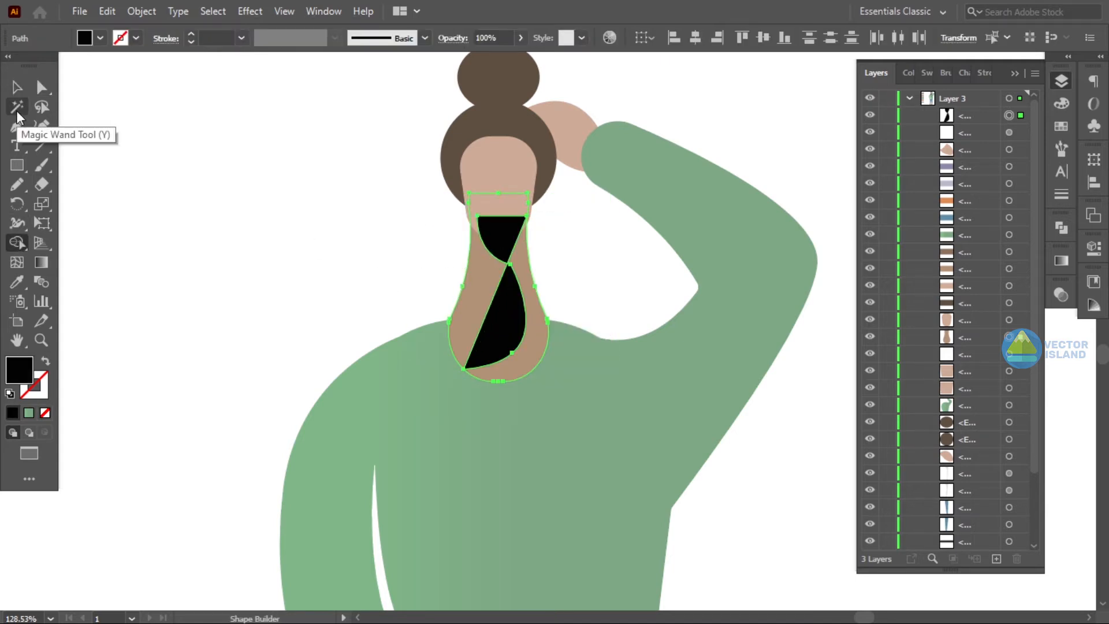
{"action": "key", "text": "ctrl+z"}
{"action": "left_click", "coordinate": [565, 269], "text": "alt"}
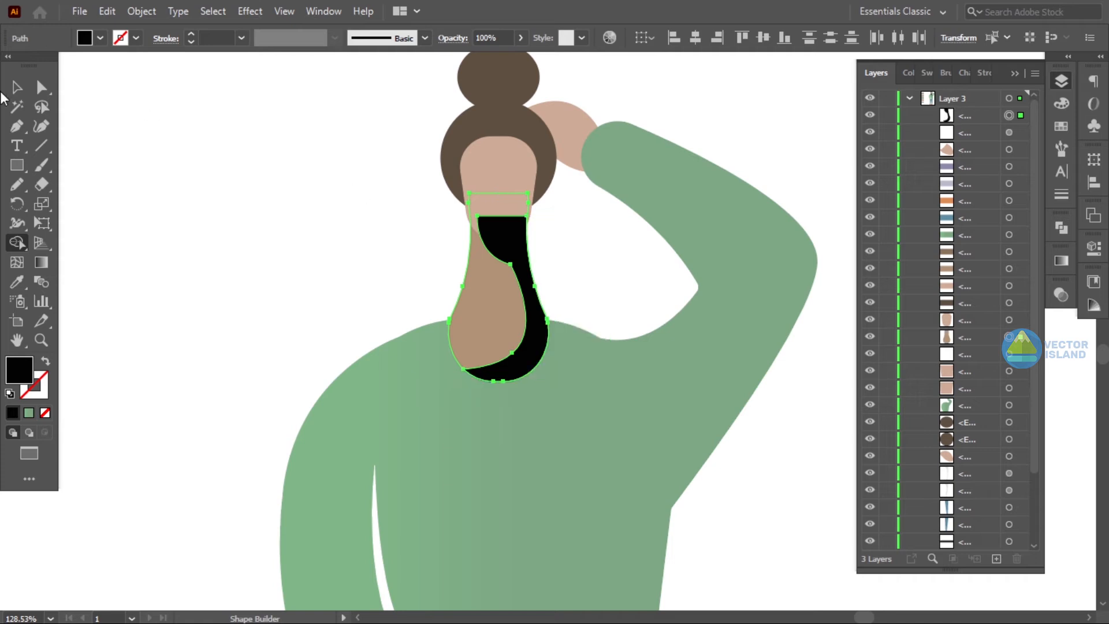
- Copy the leg shadow's appearance onto the neck shadow with the Eyedropper
{"action": "left_click", "coordinate": [16, 87]}
{"action": "left_click", "coordinate": [289, 180]}
{"action": "left_click", "coordinate": [509, 252]}
{"action": "scroll", "coordinate": [534, 324], "scroll_direction": "down", "scroll_amount": 5}
{"action": "key", "text": "i"}
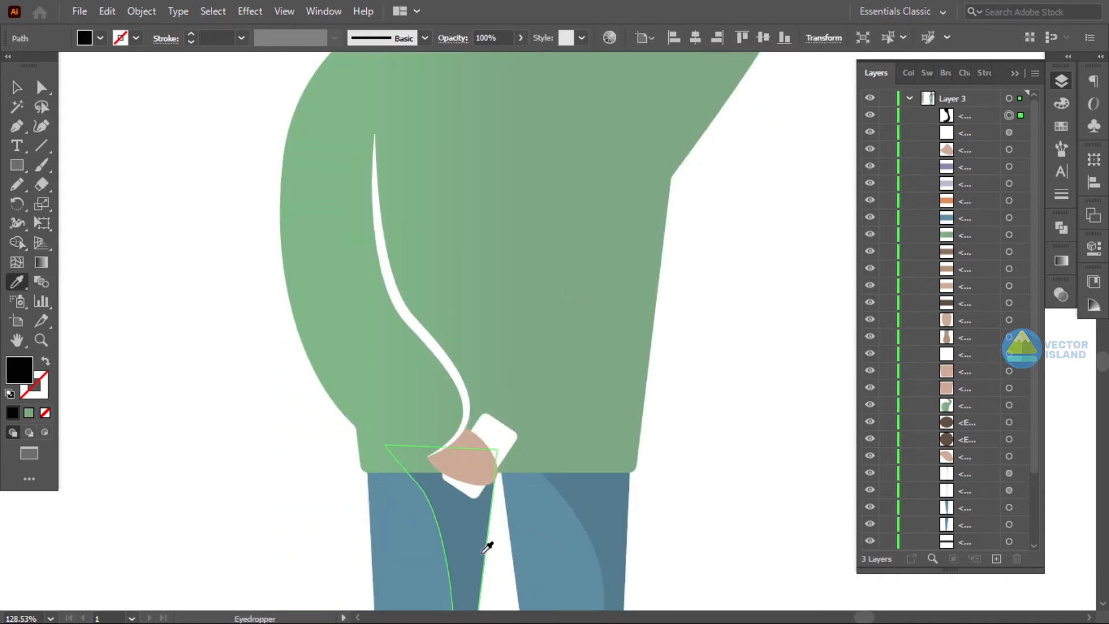
{"action": "left_click", "coordinate": [487, 548]}
{"action": "scroll", "coordinate": [492, 537], "scroll_direction": "up", "scroll_amount": 5}
- Move the neck shadow in the Layers stack to sit just above the neck
{"action": "key", "text": "v"}
{"action": "left_click_drag", "start_coordinate": [986, 116], "coordinate": [988, 328]}
{"action": "left_click", "coordinate": [832, 315]}
- Draw a crescent shadow shape over the right side of the face with the Pen tool
{"action": "key", "text": "z"}
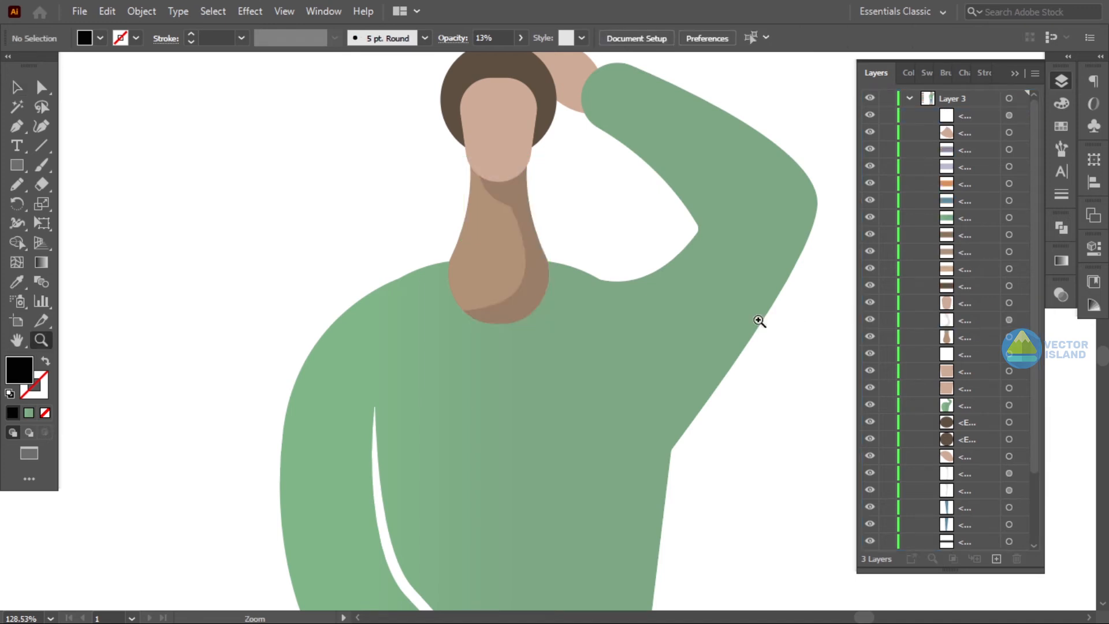
{"action": "left_click_drag", "start_coordinate": [760, 321], "coordinate": [631, 330]}
{"action": "left_click_drag", "start_coordinate": [703, 357], "coordinate": [685, 407]}
{"action": "left_click_drag", "start_coordinate": [560, 283], "coordinate": [628, 281]}
{"action": "left_click_drag", "start_coordinate": [627, 280], "coordinate": [665, 346]}
{"action": "left_click_drag", "start_coordinate": [621, 327], "coordinate": [617, 363]}
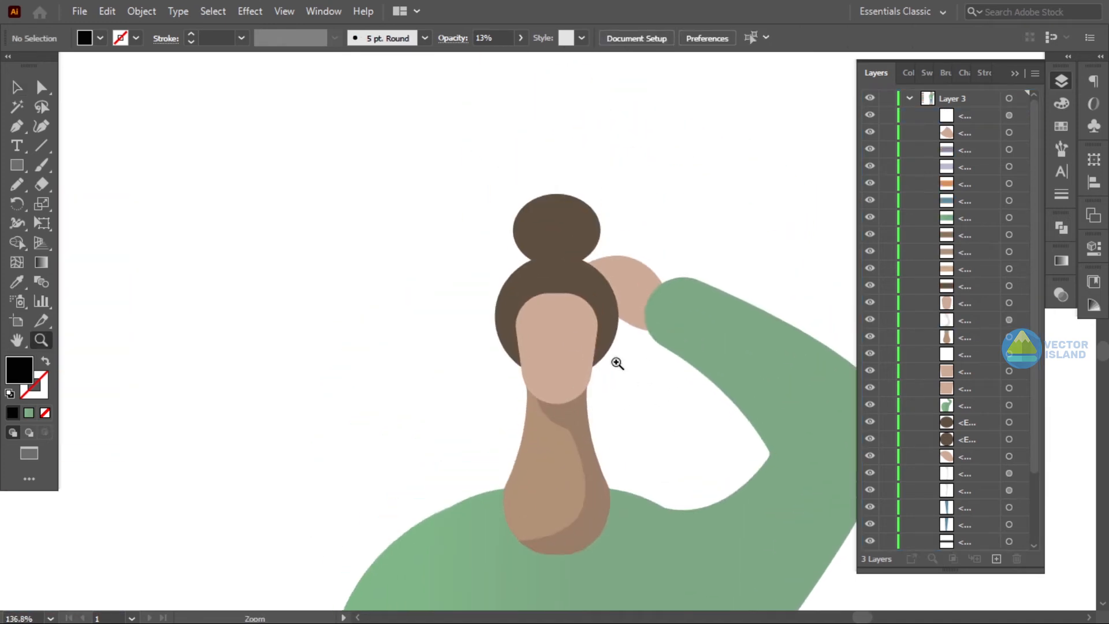
{"action": "left_click", "coordinate": [551, 272]}
{"action": "left_click_drag", "start_coordinate": [552, 409], "coordinate": [515, 426]}
{"action": "left_click_drag", "start_coordinate": [651, 414], "coordinate": [662, 390]}
{"action": "left_click_drag", "start_coordinate": [551, 271], "coordinate": [455, 293]}
- Select the face and its shadow and trim the shadow to the face with the Shape Builder
{"action": "key", "text": "v"}
{"action": "left_click", "coordinate": [563, 370]}
{"action": "left_click", "coordinate": [642, 397], "text": "shift"}
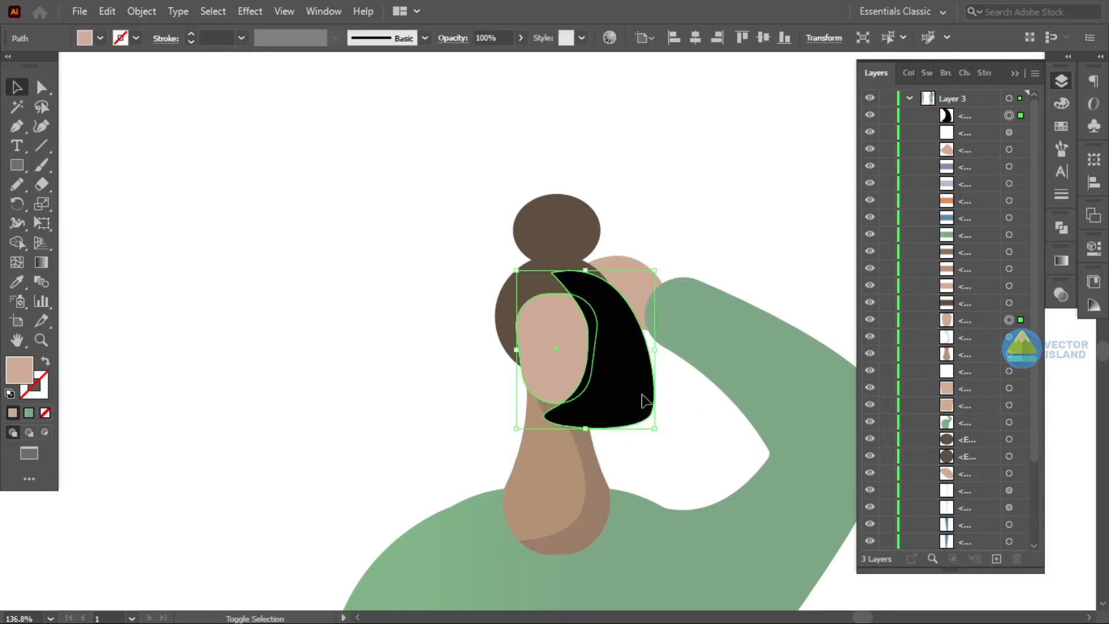
{"action": "key", "text": "shift+m"}
{"action": "left_click", "coordinate": [621, 370], "text": "alt"}
{"action": "key", "text": "z"}
{"action": "left_click_drag", "start_coordinate": [456, 387], "coordinate": [363, 398]}
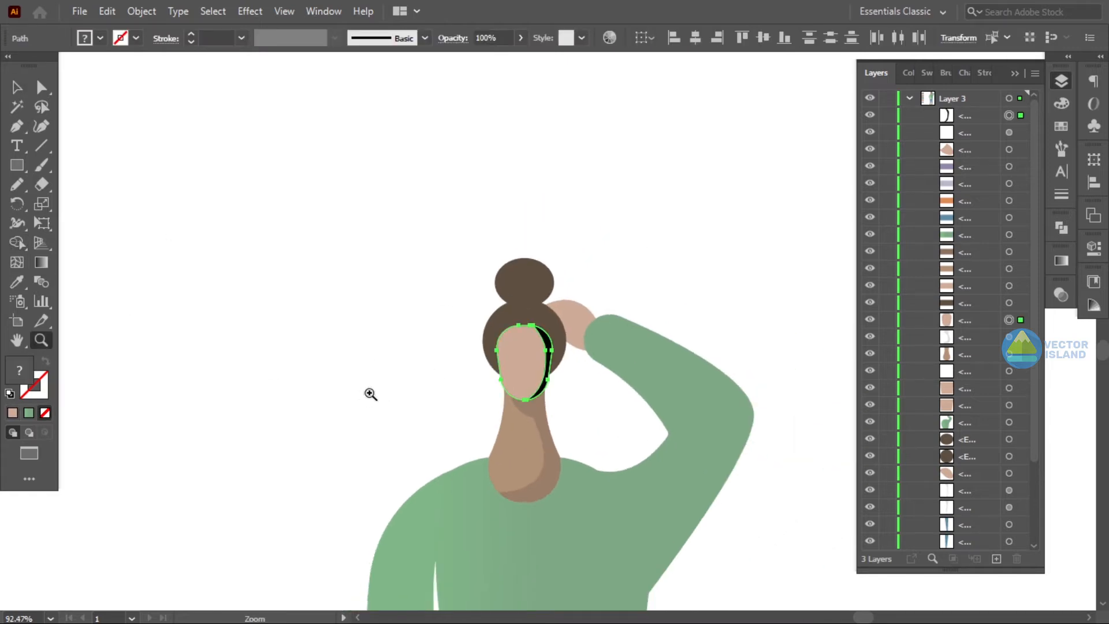
{"action": "left_click", "coordinate": [19, 282]}
{"action": "left_click", "coordinate": [524, 404]}
{"action": "key", "text": "ctrl+z"}
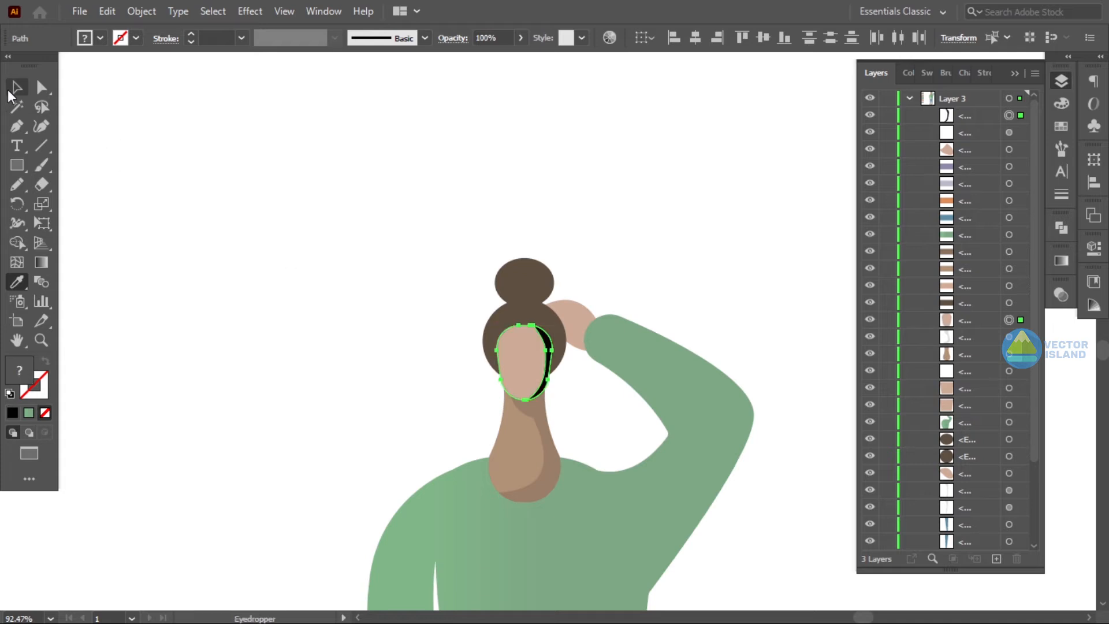
- Copy the neck shadow's appearance onto the face shadow with the Eyedropper
{"action": "left_click", "coordinate": [16, 88]}
{"action": "left_click", "coordinate": [370, 254]}
{"action": "left_click", "coordinate": [549, 346]}
{"action": "key", "text": "i"}
{"action": "left_click", "coordinate": [16, 88]}
{"action": "left_click", "coordinate": [511, 226]}
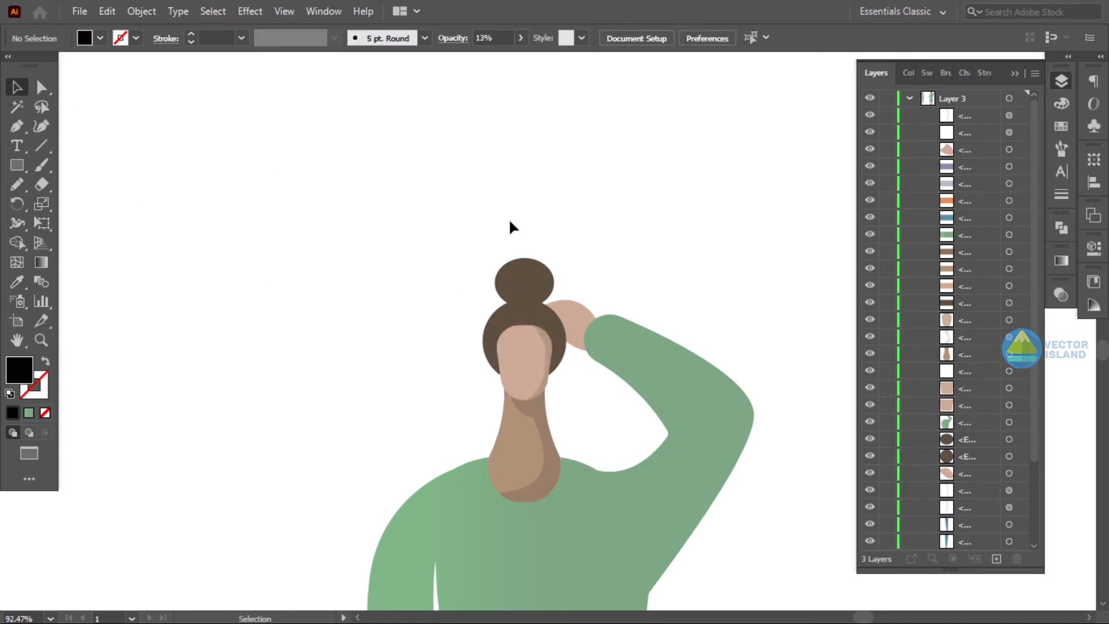
- Draw a curved shadow shape over the hand resting on the head with the Pen tool
{"action": "left_click_drag", "start_coordinate": [632, 336], "coordinate": [514, 350]}
{"action": "left_click_drag", "start_coordinate": [655, 455], "coordinate": [530, 377]}
{"action": "left_click_drag", "start_coordinate": [477, 292], "coordinate": [532, 296]}
{"action": "left_click_drag", "start_coordinate": [532, 296], "coordinate": [596, 369]}
{"action": "left_click_drag", "start_coordinate": [595, 370], "coordinate": [676, 369]}
{"action": "left_click", "coordinate": [17, 127]}
{"action": "left_click", "coordinate": [426, 291]}
{"action": "left_click", "coordinate": [488, 303]}
{"action": "left_click_drag", "start_coordinate": [484, 328], "coordinate": [492, 336]}
{"action": "left_click_drag", "start_coordinate": [529, 352], "coordinate": [552, 356]}
{"action": "left_click_drag", "start_coordinate": [558, 264], "coordinate": [521, 243]}
{"action": "left_click_drag", "start_coordinate": [427, 292], "coordinate": [423, 327]}
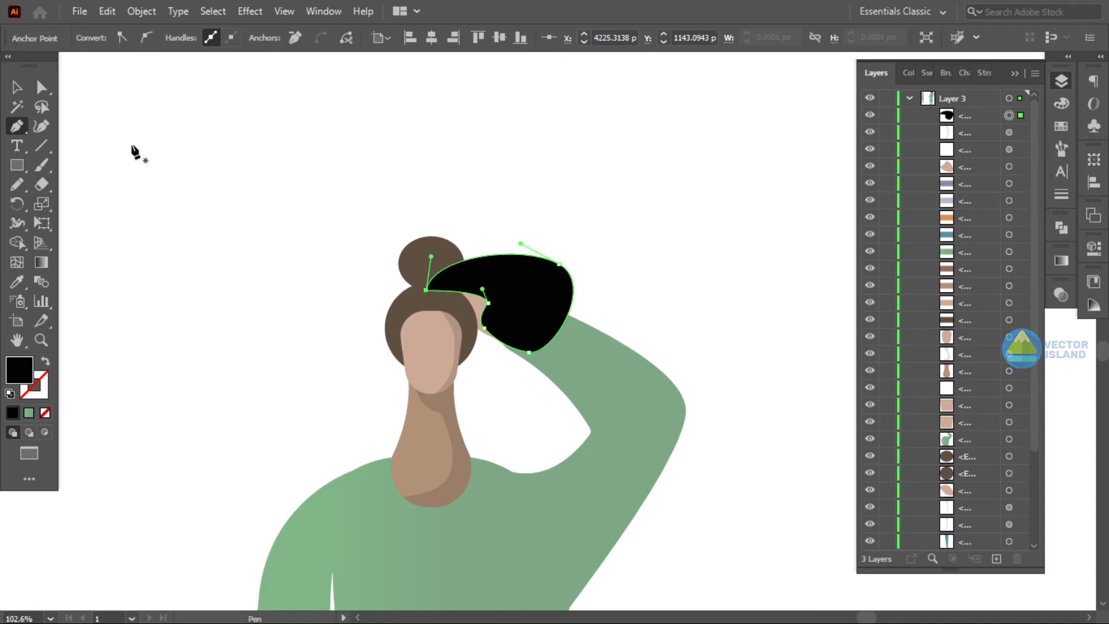
- Select the hand and its shadow and trim the shadow to the hand with the Shape Builder
{"action": "left_click", "coordinate": [17, 90]}
{"action": "left_click", "coordinate": [249, 197]}
{"action": "left_click", "coordinate": [480, 306]}
{"action": "left_click", "coordinate": [556, 276], "text": "shift"}
{"action": "left_click", "coordinate": [17, 243]}
{"action": "left_click", "coordinate": [500, 277], "text": "alt"}
- Move the hand shadow in the Layers stack to sit just above the hand
{"action": "left_click", "coordinate": [18, 89]}
{"action": "left_click", "coordinate": [271, 196]}
{"action": "left_click", "coordinate": [507, 325]}
{"action": "left_click_drag", "start_coordinate": [984, 120], "coordinate": [973, 434]}
{"action": "left_click_drag", "start_coordinate": [968, 424], "coordinate": [966, 480]}
{"action": "left_click", "coordinate": [716, 263]}
{"action": "scroll", "coordinate": [809, 387], "scroll_direction": "down", "scroll_amount": 4}
{"action": "left_click_drag", "start_coordinate": [810, 386], "coordinate": [766, 383]}
{"action": "left_click", "coordinate": [17, 88]}
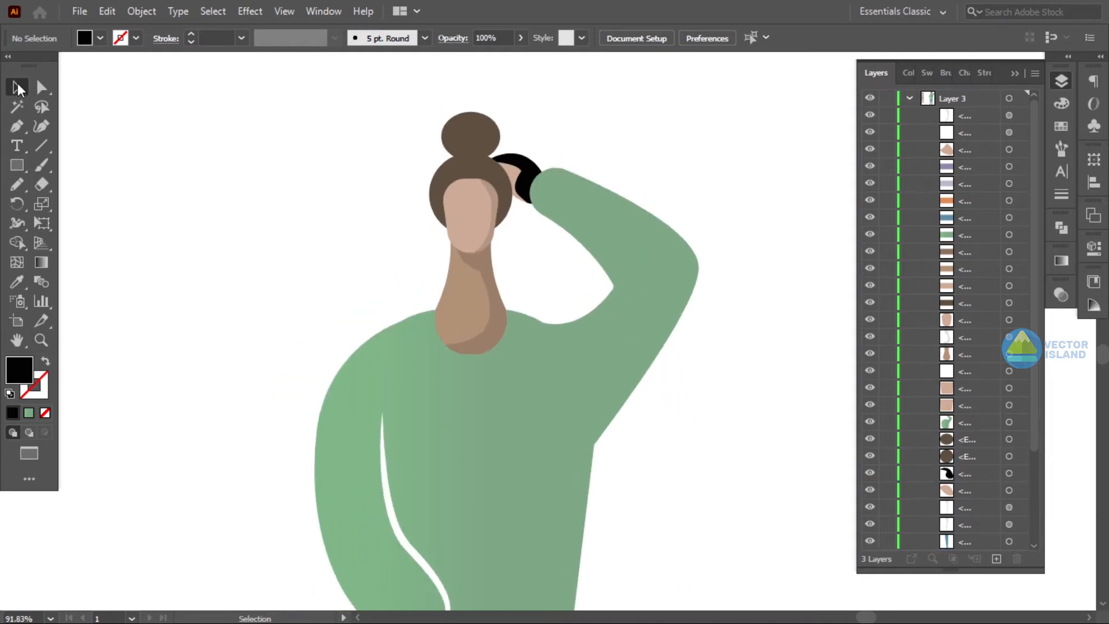
- Copy the neck shadow's appearance onto the hand shadow with the Eyedropper
{"action": "left_click", "coordinate": [527, 164]}
{"action": "left_click", "coordinate": [16, 283]}
{"action": "left_click", "coordinate": [488, 253]}
{"action": "key", "text": "v"}
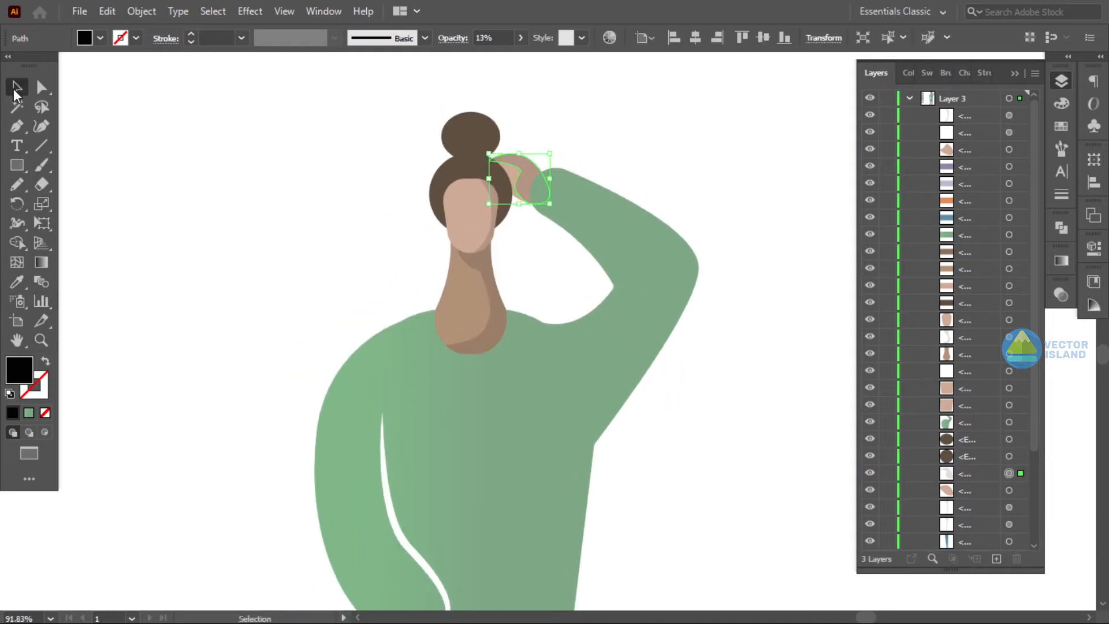
{"action": "key", "text": "ctrl+shift+a"}
{"action": "left_click", "coordinate": [526, 175]}
{"action": "key", "text": "i"}
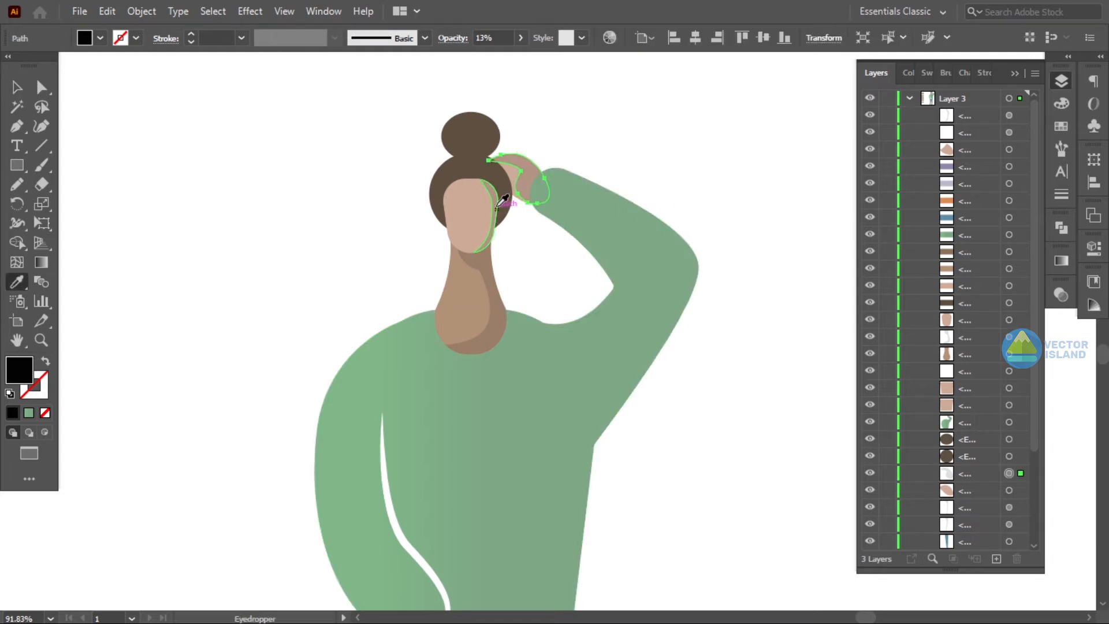
{"action": "left_click", "coordinate": [459, 167]}
{"action": "key", "text": "v"}
{"action": "key", "text": "ctrl+shift+a"}
- Lower the hand shadow's opacity to 6%
{"action": "key", "text": "z"}
{"action": "left_click_drag", "start_coordinate": [610, 359], "coordinate": [553, 389]}
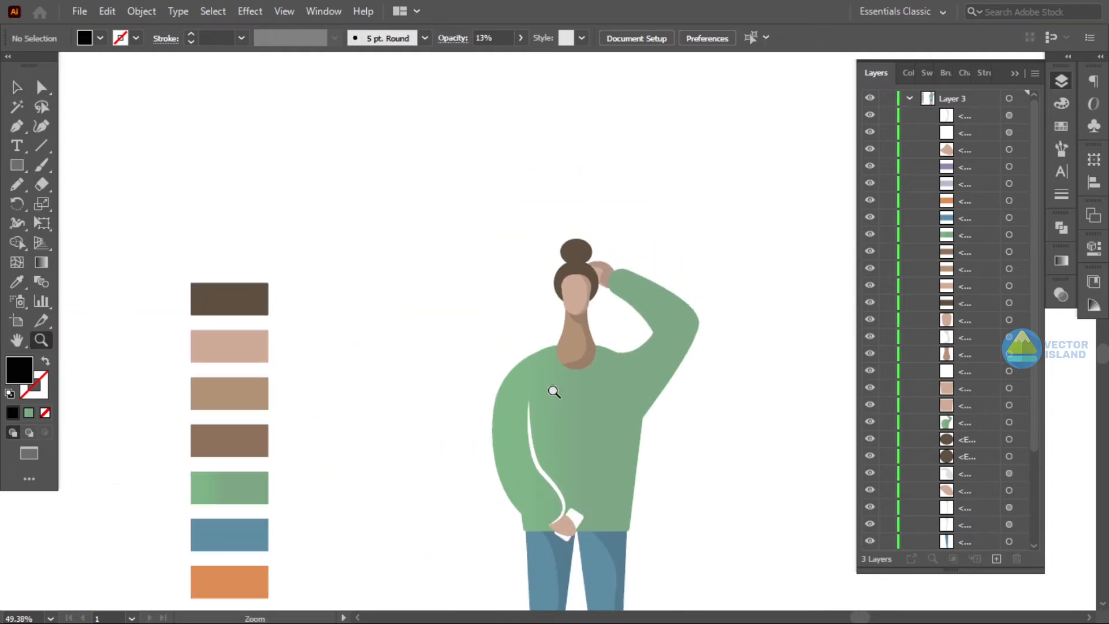
{"action": "left_click_drag", "start_coordinate": [718, 421], "coordinate": [660, 362]}
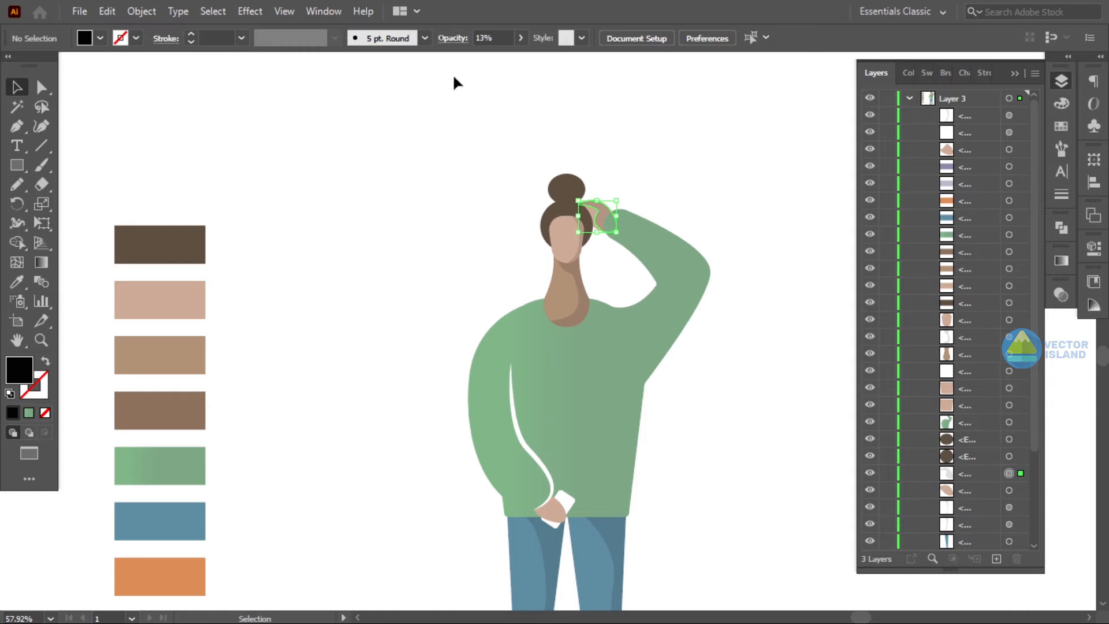
{"action": "left_click", "coordinate": [521, 37]}
{"action": "left_click", "coordinate": [768, 104]}
- Draw a freehand shadow shape around the raised arm and right side of the sweater with the Pencil tool
{"action": "key", "text": "z"}
{"action": "left_click_drag", "start_coordinate": [693, 225], "coordinate": [628, 312]}
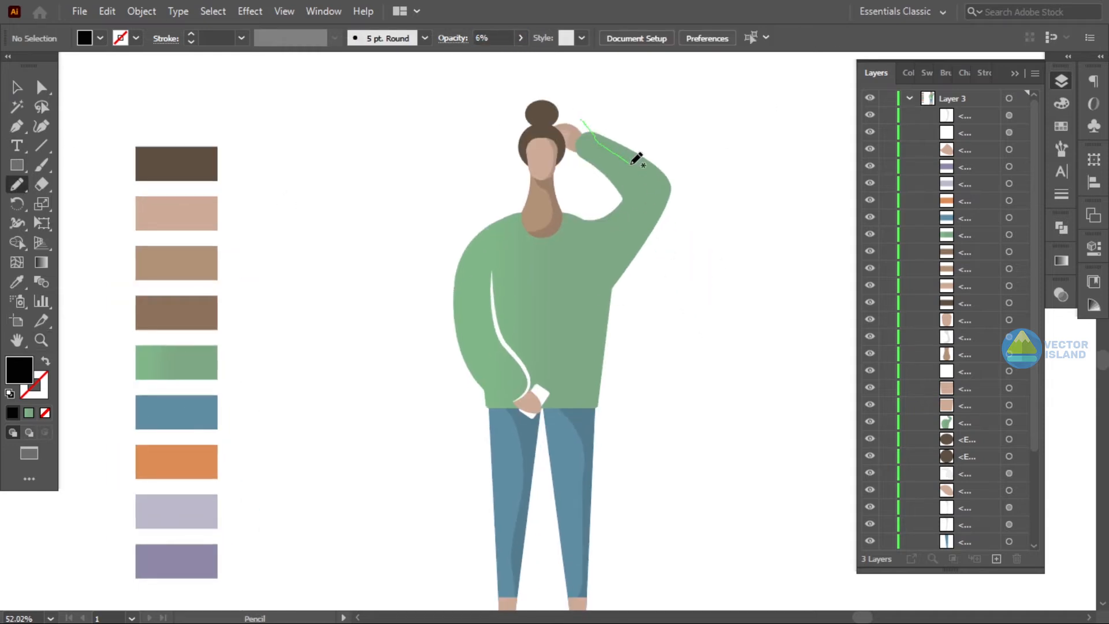
{"action": "left_click_drag", "start_coordinate": [635, 217], "coordinate": [645, 222]}
{"action": "left_click", "coordinate": [722, 213], "text": "ctrl"}
{"action": "left_click_drag", "start_coordinate": [595, 128], "coordinate": [602, 141]}
{"action": "left_click", "coordinate": [578, 141], "text": "ctrl"}
{"action": "left_click_drag", "start_coordinate": [585, 125], "coordinate": [584, 126]}
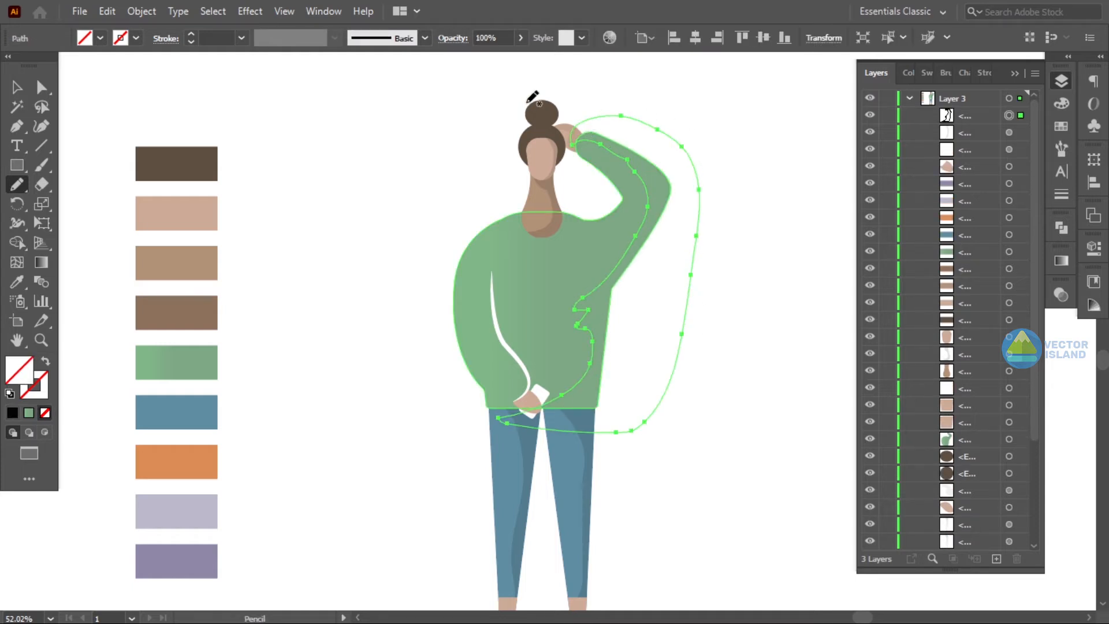
- Select the sweater and the new shape and trim the shadow to the sweater with the Shape Builder
{"action": "key", "text": "v"}
{"action": "key", "text": "shift+ctrl+a"}
{"action": "left_click", "coordinate": [641, 203]}
{"action": "left_click", "coordinate": [648, 353], "text": "shift"}
{"action": "key", "text": "shift+m"}
{"action": "left_click", "coordinate": [648, 350], "text": "alt"}
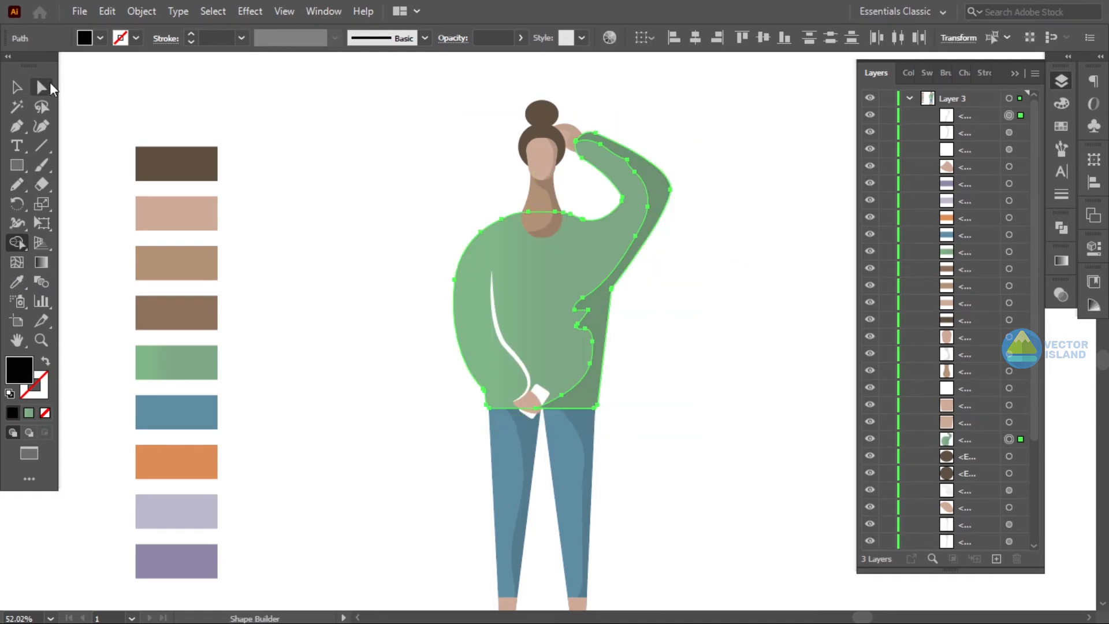
- Move the sweater shadow in the Layers stack to sit just above the sweater
{"action": "left_click", "coordinate": [17, 87]}
{"action": "key", "text": "shift+ctrl+a"}
{"action": "left_click", "coordinate": [601, 306]}
{"action": "left_click_drag", "start_coordinate": [974, 138], "coordinate": [983, 425]}
{"action": "left_click", "coordinate": [776, 359]}
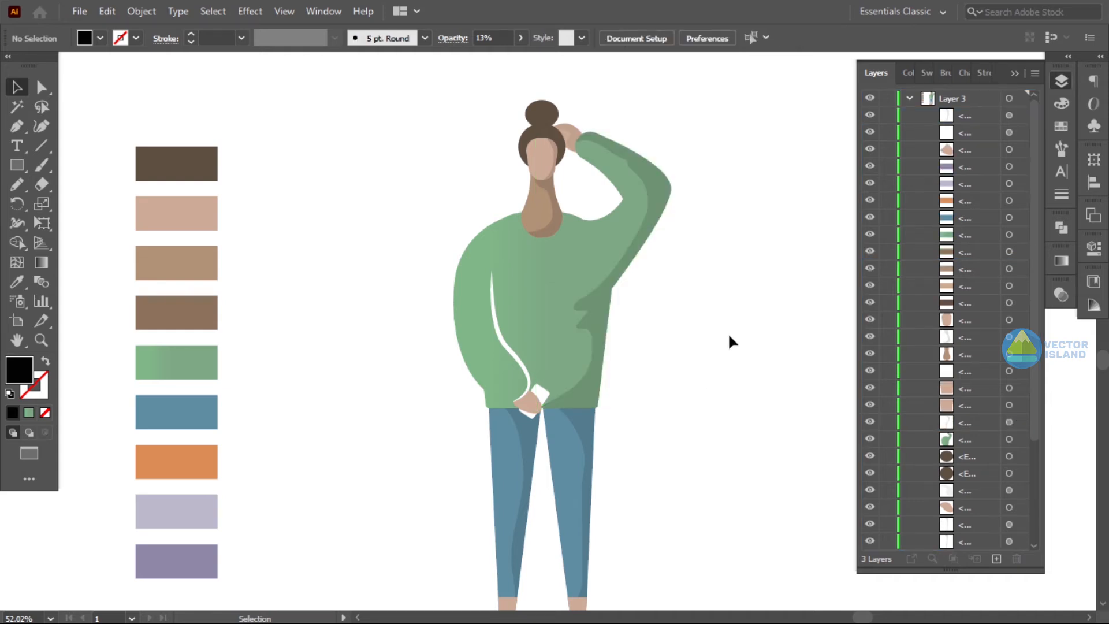
- Lower the sweater shadow's opacity to 7%
{"action": "left_click", "coordinate": [638, 228]}
{"action": "left_click_drag", "start_coordinate": [466, 64], "coordinate": [465, 63]}
{"action": "left_click", "coordinate": [795, 149]}
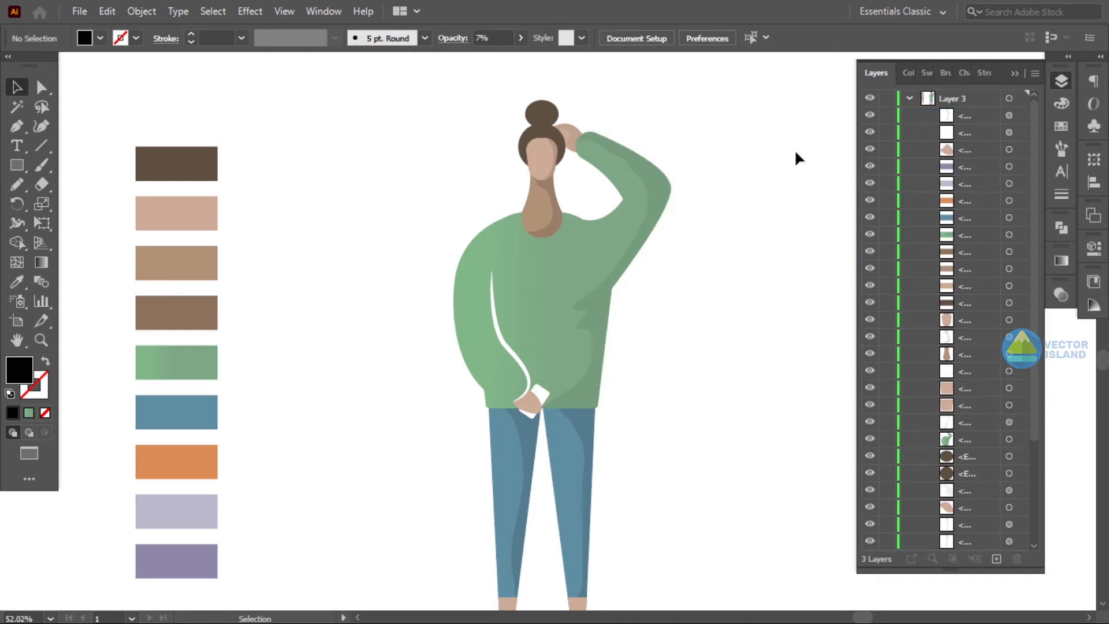
- Draw a highlight shape along the outer edge of the left sleeve with the Pen tool
{"action": "scroll", "coordinate": [795, 149], "scroll_direction": "down", "scroll_amount": 1}
{"action": "scroll", "coordinate": [795, 149], "scroll_direction": "down", "scroll_amount": 1}
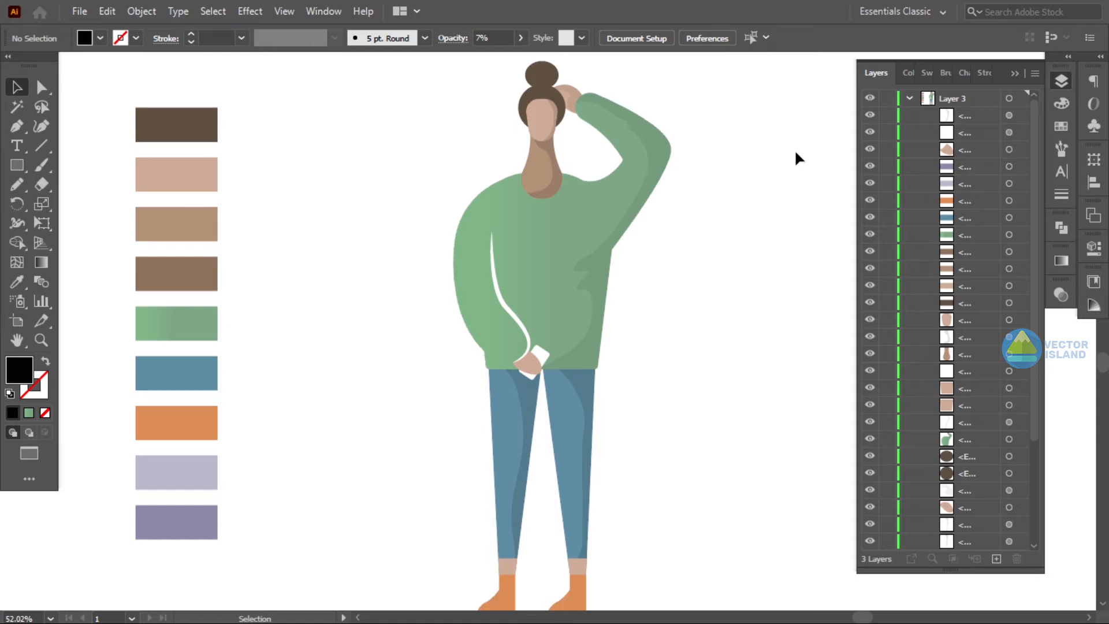
{"action": "left_click", "coordinate": [18, 126]}
{"action": "left_click", "coordinate": [477, 161]}
{"action": "left_click", "coordinate": [511, 165]}
{"action": "left_click_drag", "start_coordinate": [470, 263], "coordinate": [495, 364]}
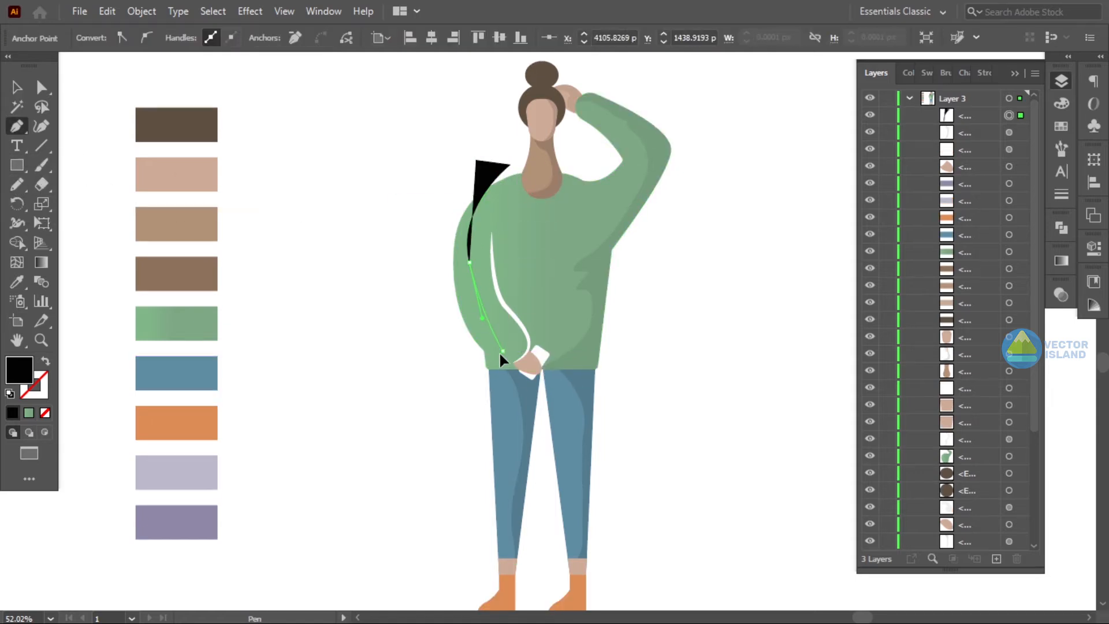
{"action": "left_click", "coordinate": [450, 335]}
{"action": "left_click_drag", "start_coordinate": [476, 160], "coordinate": [543, 162]}
{"action": "left_click", "coordinate": [248, 293]}
{"action": "left_click", "coordinate": [18, 88]}
- Select the sleeve and the highlight shape and trim the highlight to the sleeve with the Shape Builder
{"action": "left_click_drag", "start_coordinate": [395, 162], "coordinate": [490, 215]}
{"action": "left_click", "coordinate": [17, 242]}
{"action": "left_click", "coordinate": [447, 278], "text": "alt"}
{"action": "left_click", "coordinate": [11, 86]}
{"action": "left_click", "coordinate": [341, 214]}
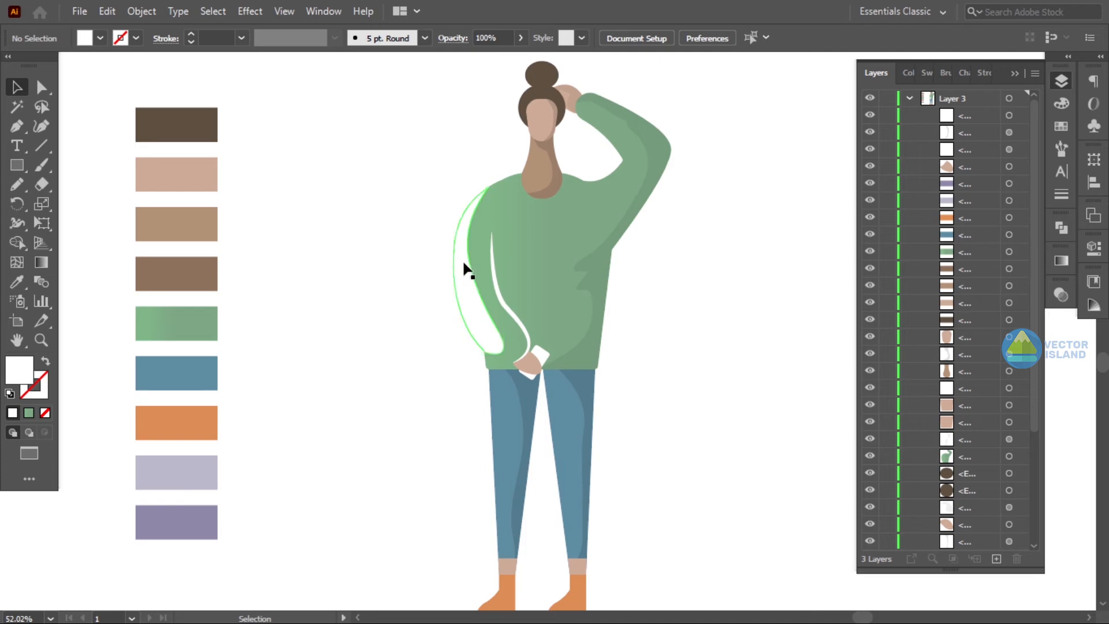
- Set the left sleeve highlight's opacity to 10%
{"action": "left_click", "coordinate": [462, 262]}
{"action": "left_click_drag", "start_coordinate": [463, 59], "coordinate": [467, 59]}
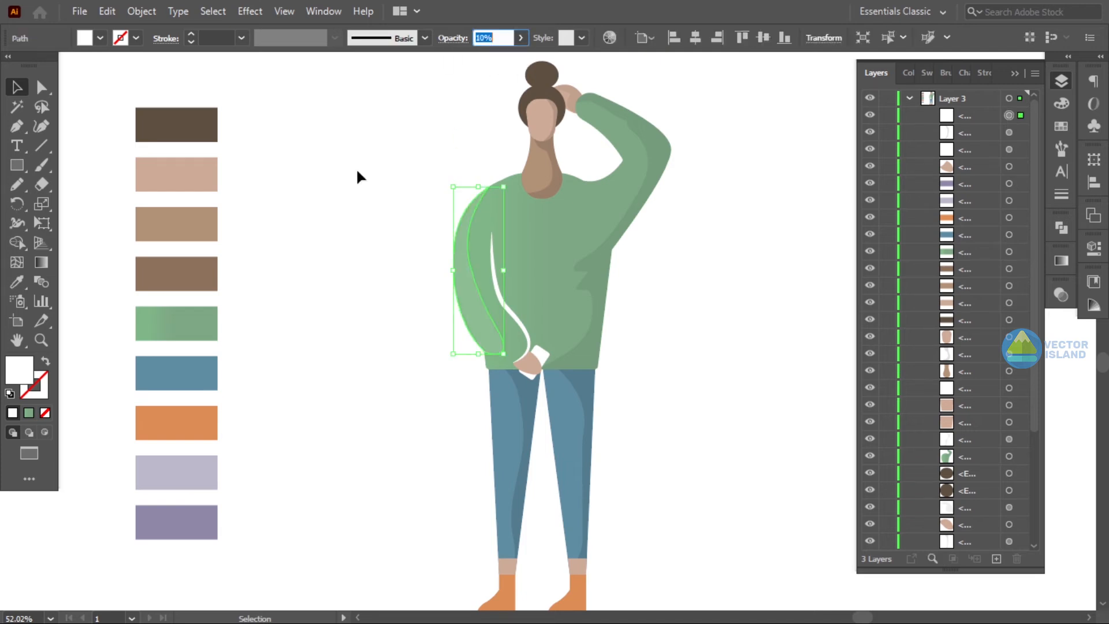
{"action": "left_click", "coordinate": [293, 159]}
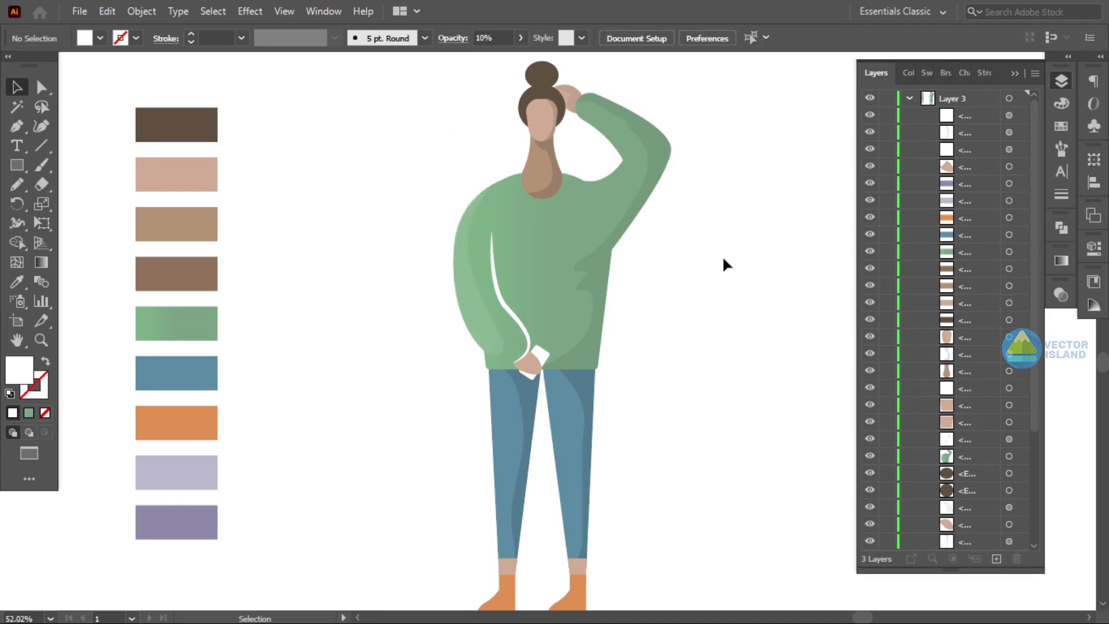
- Draw a shadow shape over the back of the left shoe with the Pen tool
{"action": "scroll", "coordinate": [627, 413], "scroll_direction": "down", "scroll_amount": 3}
{"action": "key", "text": "z"}
{"action": "left_click_drag", "start_coordinate": [538, 447], "coordinate": [569, 447]}
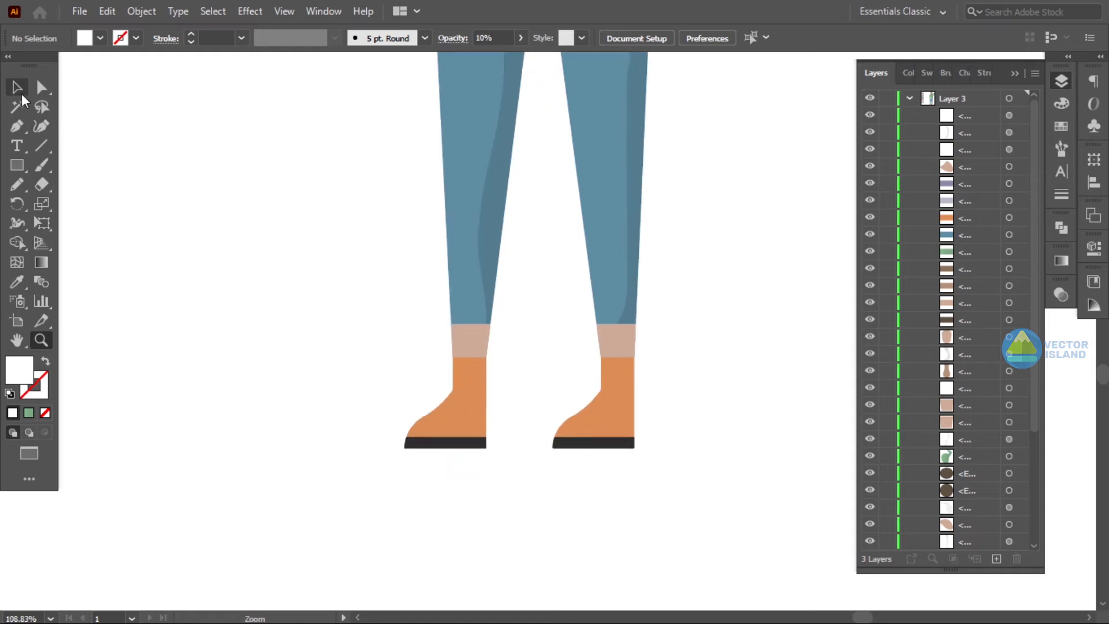
{"action": "left_click", "coordinate": [446, 398]}
{"action": "left_click", "coordinate": [476, 292]}
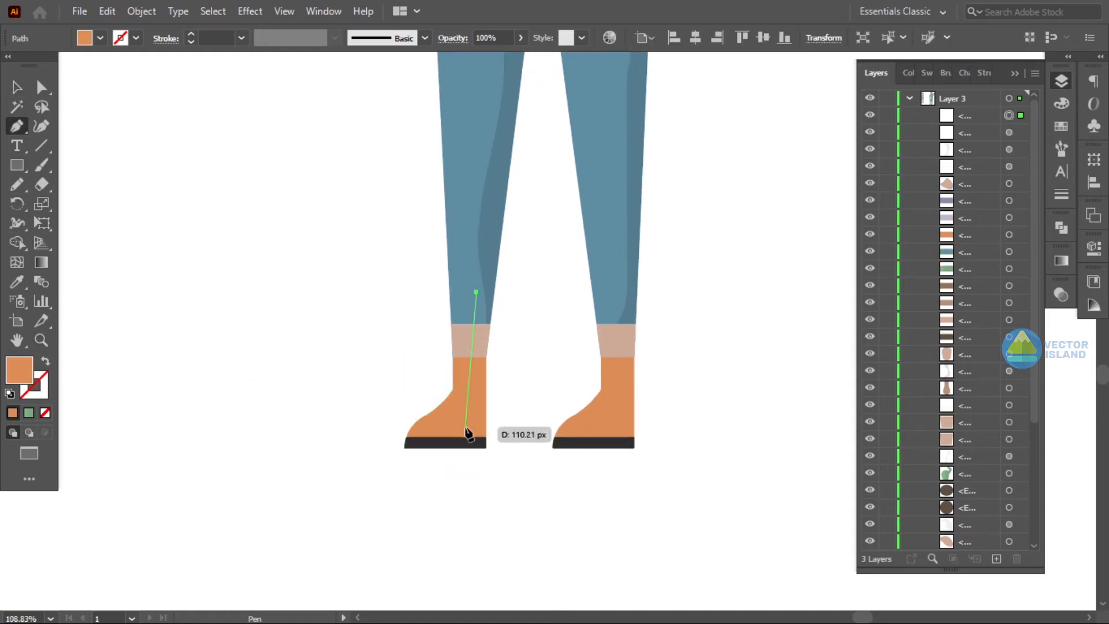
{"action": "left_click_drag", "start_coordinate": [441, 450], "coordinate": [442, 450]}
{"action": "left_click", "coordinate": [342, 453]}
{"action": "left_click", "coordinate": [530, 487]}
{"action": "left_click", "coordinate": [542, 335]}
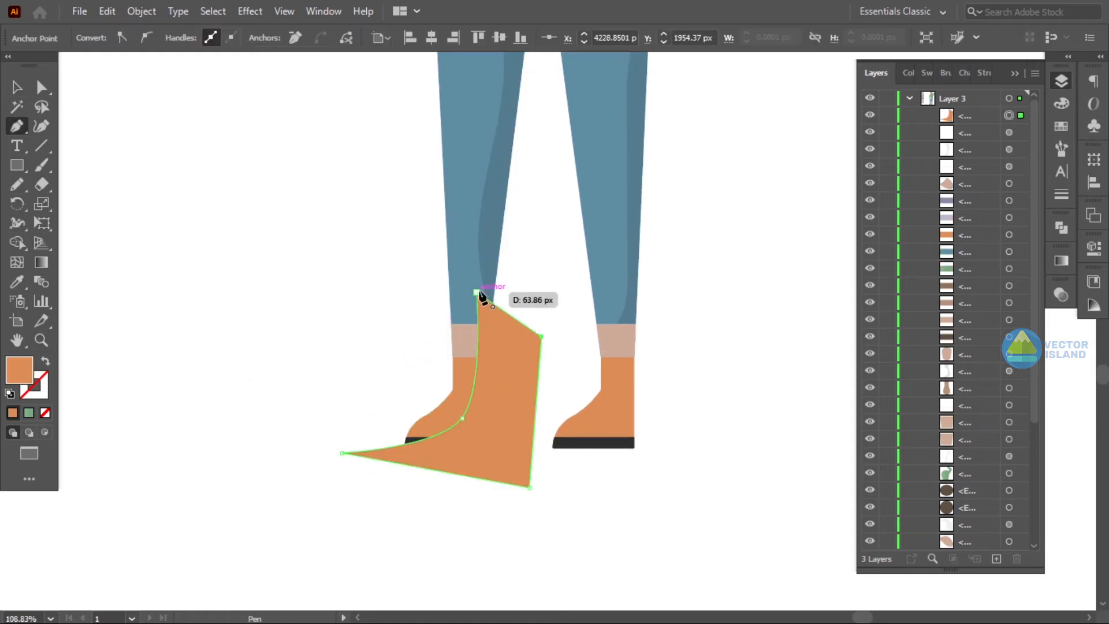
- Copy the leg shadow's appearance onto the shoe shadow with the Eyedropper
{"action": "left_click", "coordinate": [15, 92]}
{"action": "left_click", "coordinate": [17, 282]}
{"action": "left_click", "coordinate": [494, 202]}
- Select the left shoe and its shadow and trim the shadow to the shoe with the Shape Builder
{"action": "left_click", "coordinate": [18, 90]}
{"action": "left_click", "coordinate": [235, 271]}
{"action": "left_click_drag", "start_coordinate": [298, 342], "coordinate": [421, 474]}
{"action": "left_click", "coordinate": [442, 420]}
{"action": "left_click", "coordinate": [452, 417]}
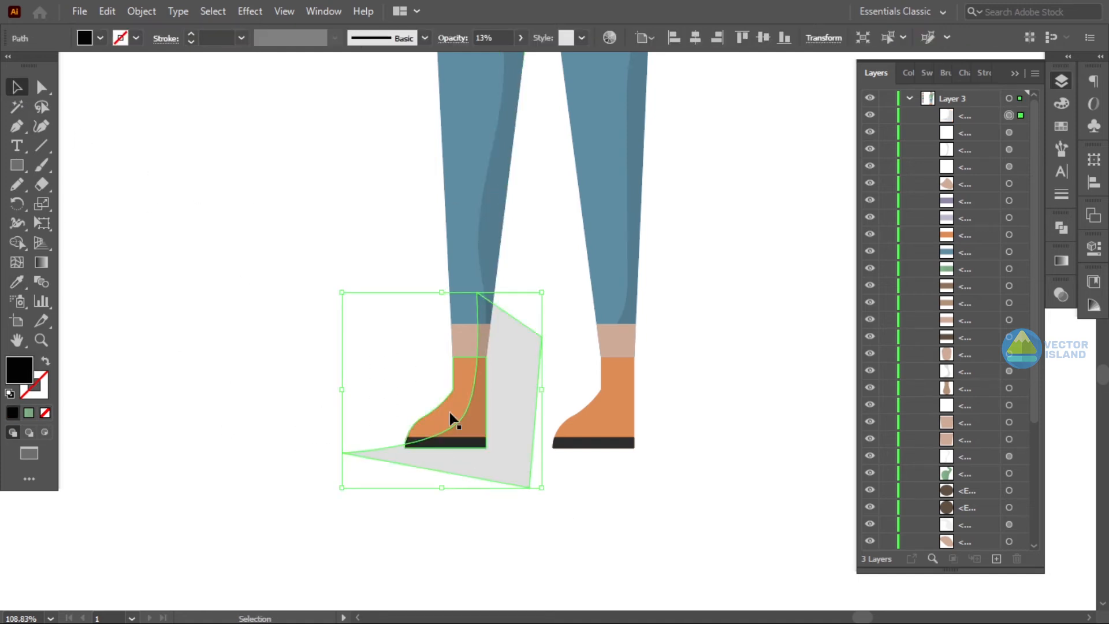
{"action": "key", "text": "shift+m"}
{"action": "left_click", "coordinate": [487, 432], "text": "alt"}
{"action": "key", "text": "v"}
{"action": "left_click", "coordinate": [188, 185]}
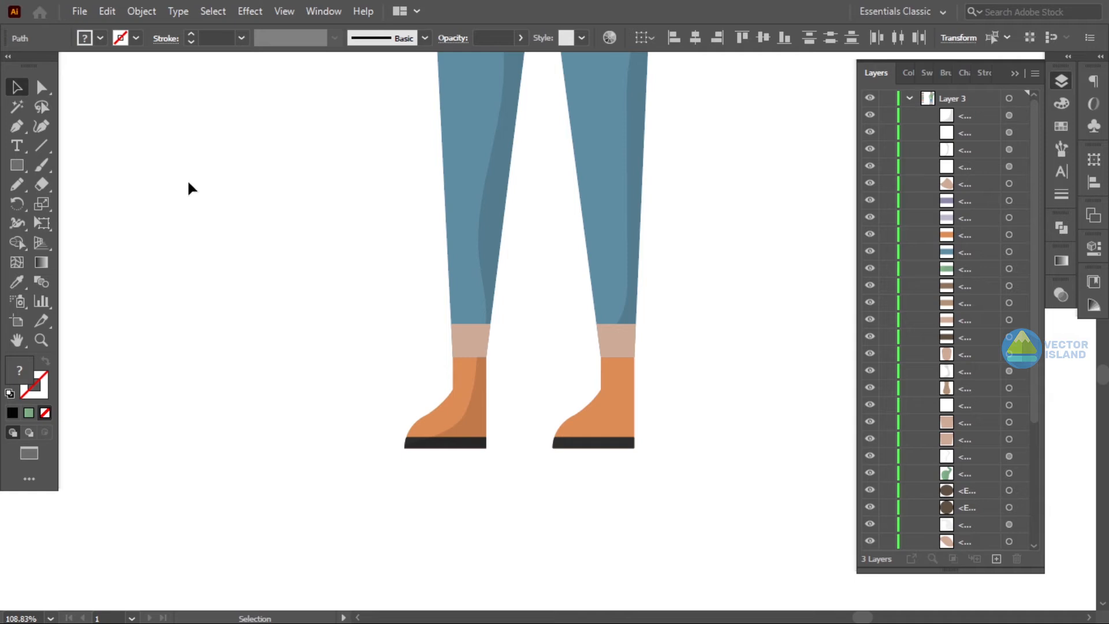
- Bring the left shoe's sole to the front
{"action": "right_click", "coordinate": [415, 445]}
{"action": "left_click", "coordinate": [613, 354]}
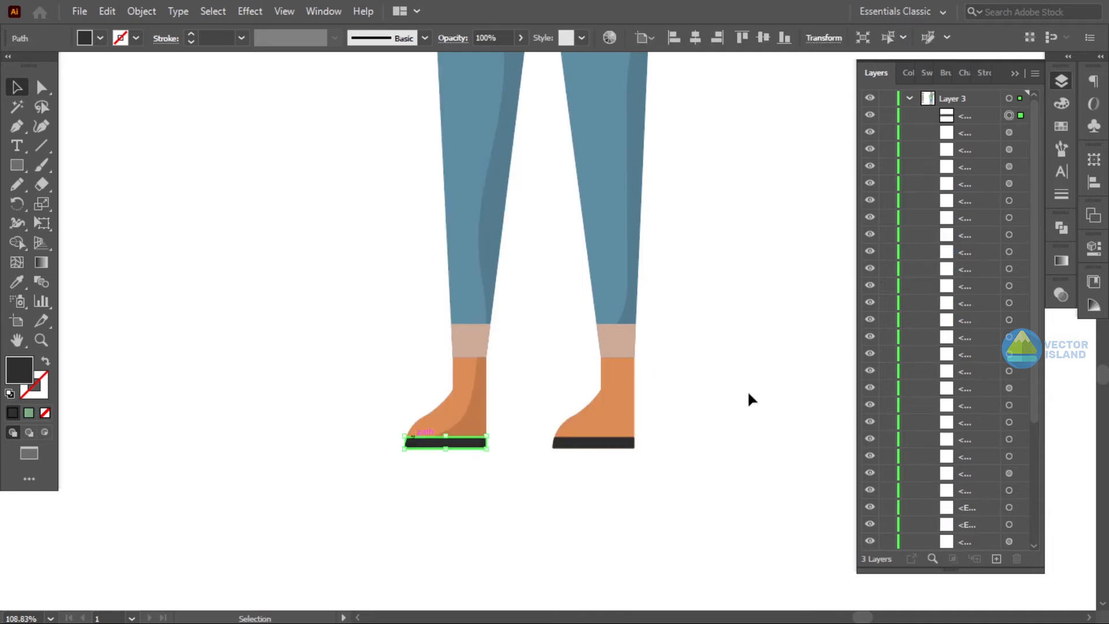
{"action": "left_click", "coordinate": [748, 390]}
- Draw a shadow shape over the back of the right shoe with the Pen tool
{"action": "key", "text": "p"}
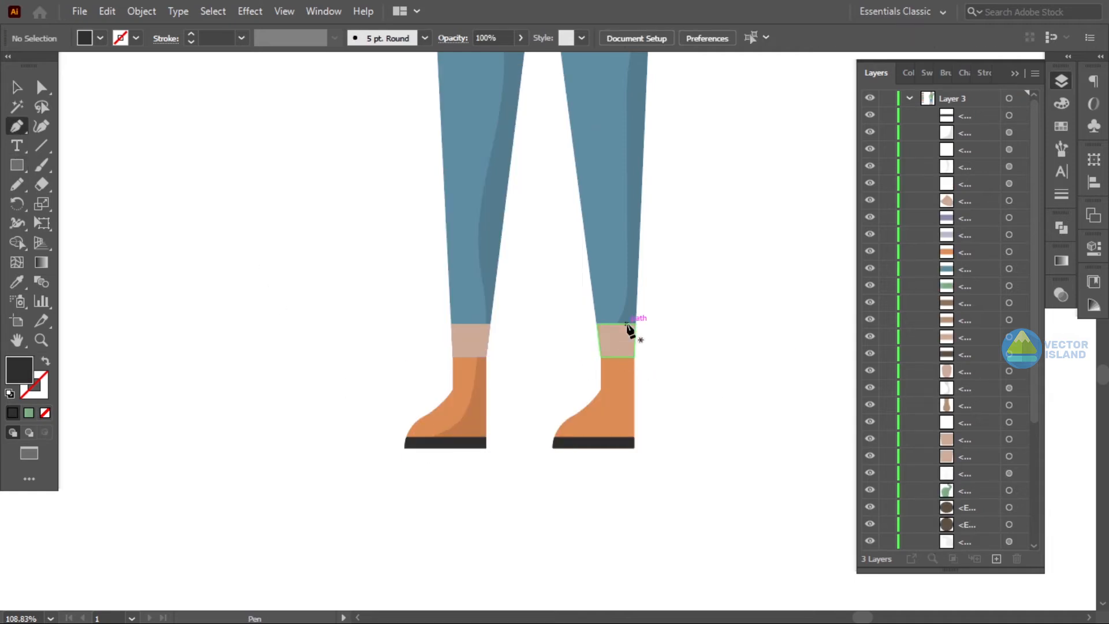
{"action": "left_click", "coordinate": [645, 309]}
{"action": "left_click", "coordinate": [622, 351]}
{"action": "left_click_drag", "start_coordinate": [610, 420], "coordinate": [582, 445]}
{"action": "left_click", "coordinate": [525, 453]}
{"action": "left_click", "coordinate": [689, 482]}
{"action": "left_click", "coordinate": [17, 87]}
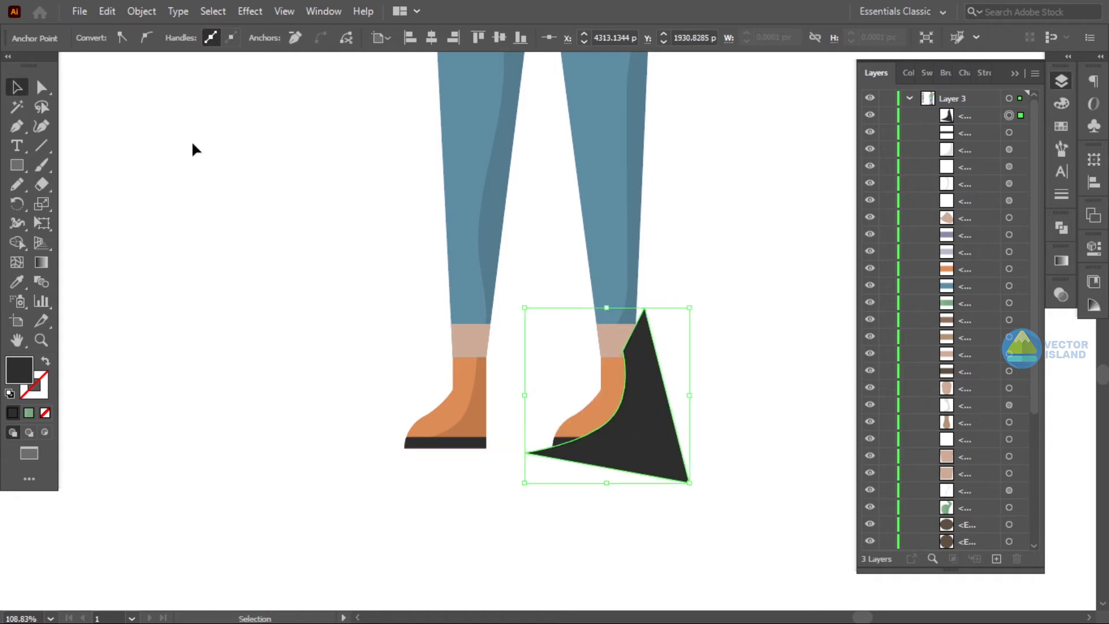
- Copy the left shoe shadow's appearance onto the right shoe shadow with the Eyedropper
{"action": "left_click", "coordinate": [193, 149]}
{"action": "left_click", "coordinate": [669, 383]}
{"action": "key", "text": "i"}
{"action": "left_click", "coordinate": [483, 431]}
{"action": "left_click", "coordinate": [16, 87]}
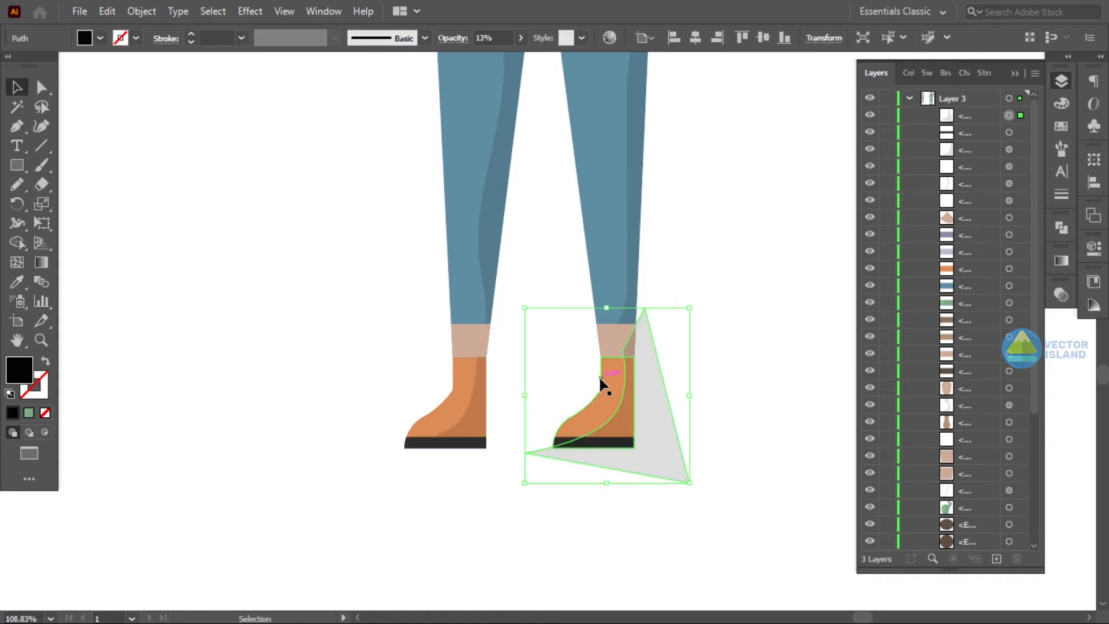
- Select the right shoe with its shadow and trim the shadow to the shoe with the Shape Builder
{"action": "left_click", "coordinate": [601, 379], "text": "shift"}
{"action": "key", "text": "shift+m"}
{"action": "left_click", "coordinate": [658, 437], "text": "alt"}
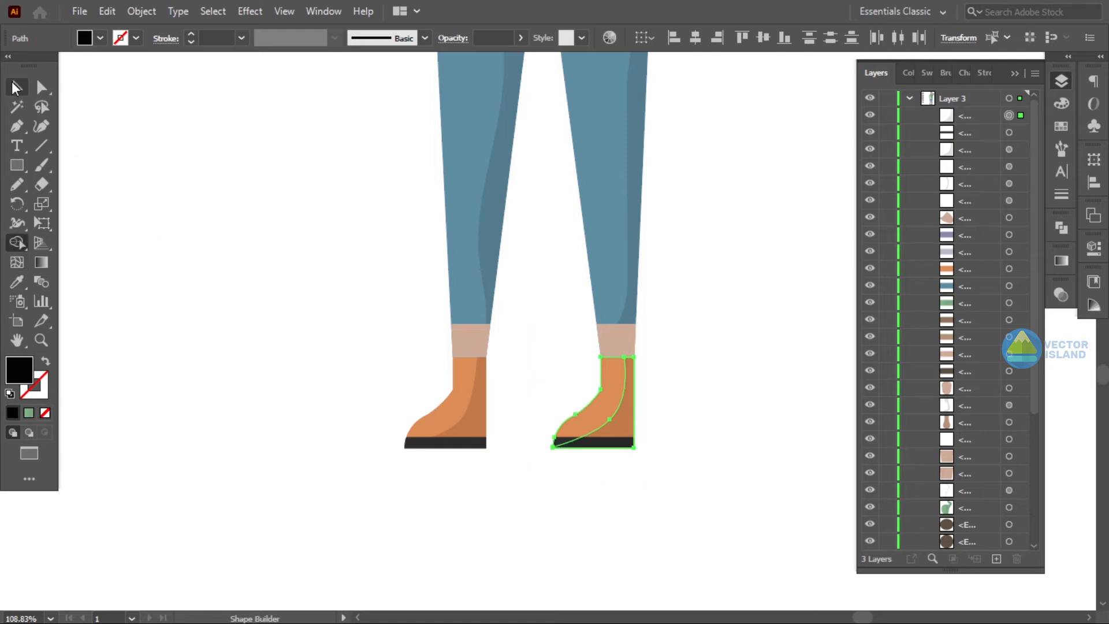
- Bring the right shoe's sole to the front
{"action": "left_click", "coordinate": [16, 87]}
{"action": "left_click", "coordinate": [324, 289]}
{"action": "left_click", "coordinate": [561, 442]}
{"action": "right_click", "coordinate": [561, 440]}
{"action": "mouse_move", "coordinate": [643, 356]}
{"action": "left_click", "coordinate": [890, 356]}
{"action": "left_click", "coordinate": [733, 339]}
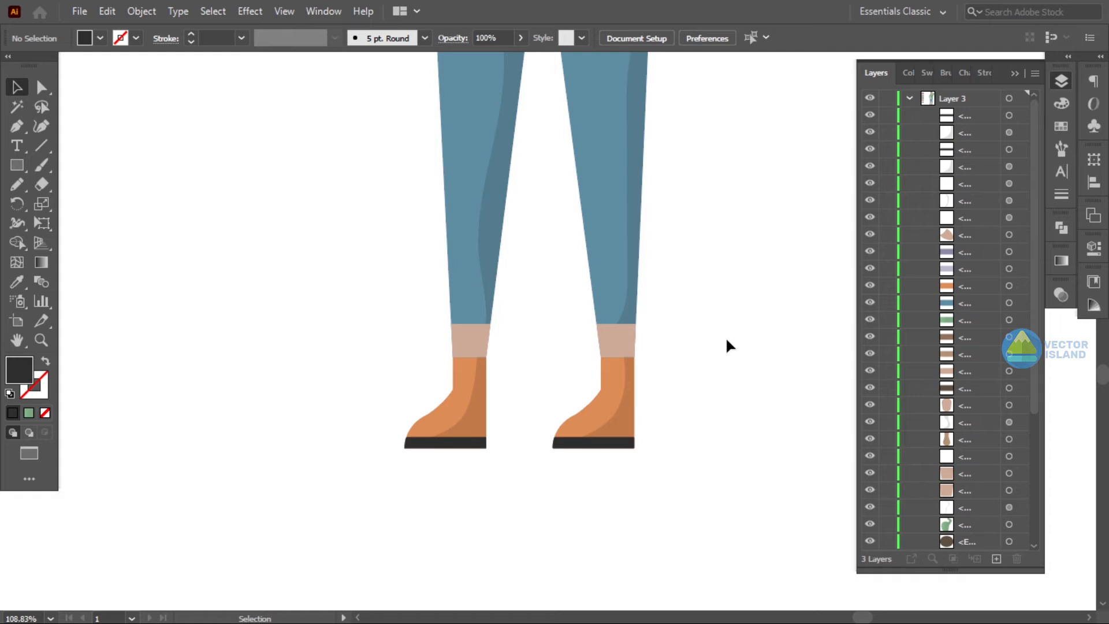
- Move the left leg's shadow above the sock in the layer order and drag its lower anchor down to the shoe's top edge
{"action": "key", "text": "z"}
{"action": "left_click_drag", "start_coordinate": [726, 339], "coordinate": [520, 403]}
{"action": "left_click_drag", "start_coordinate": [633, 326], "coordinate": [751, 378]}
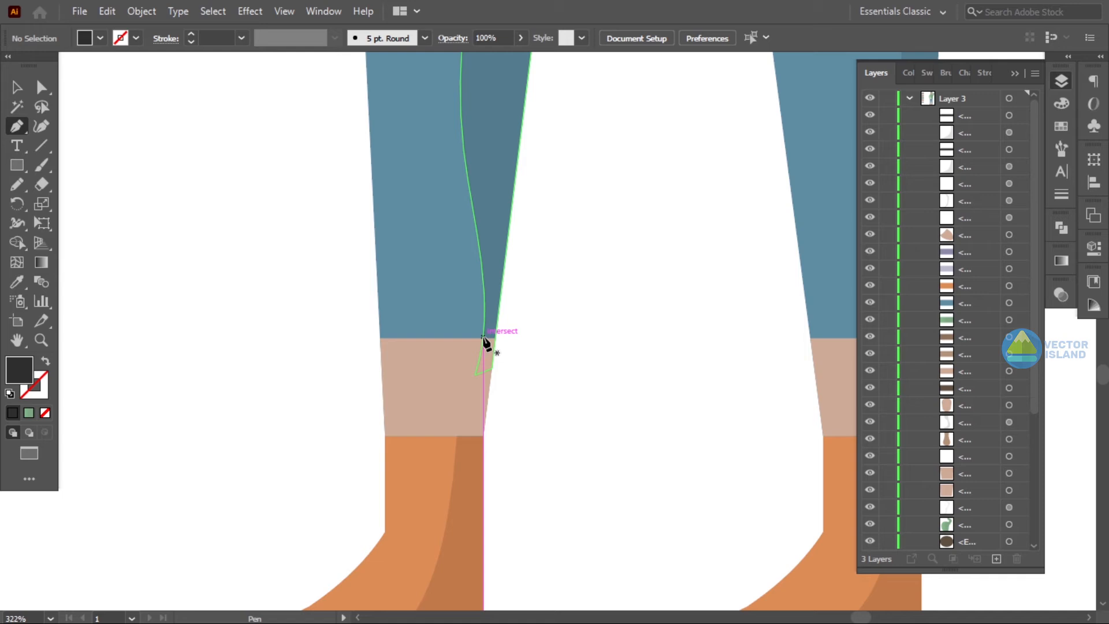
{"action": "left_click", "coordinate": [487, 297]}
{"action": "scroll", "coordinate": [1037, 376], "scroll_direction": "down", "scroll_amount": 5}
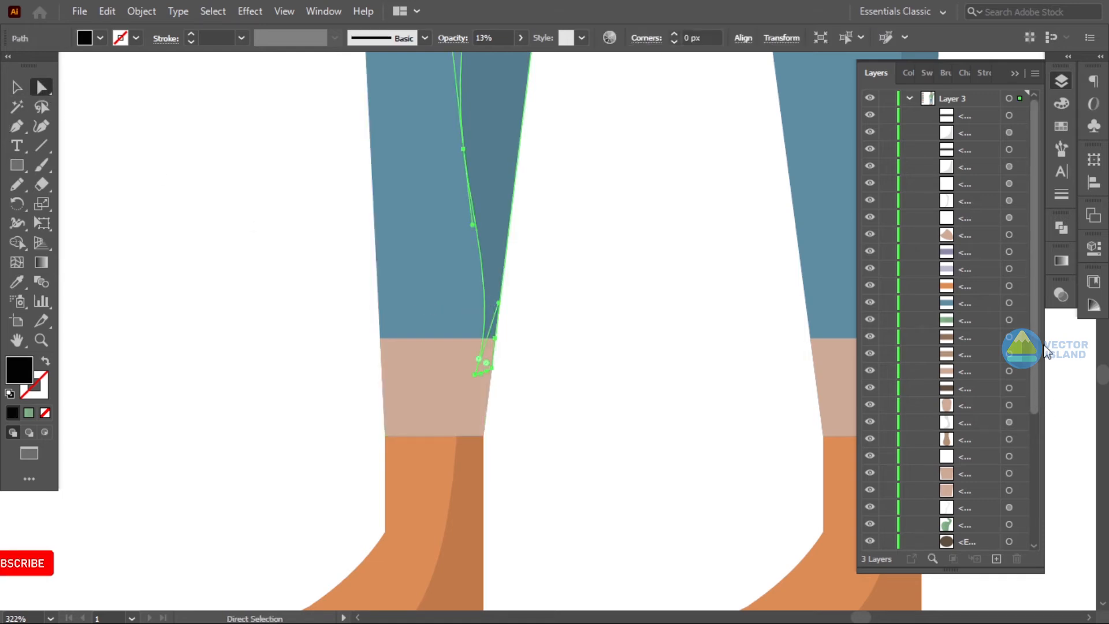
{"action": "left_click", "coordinate": [434, 372]}
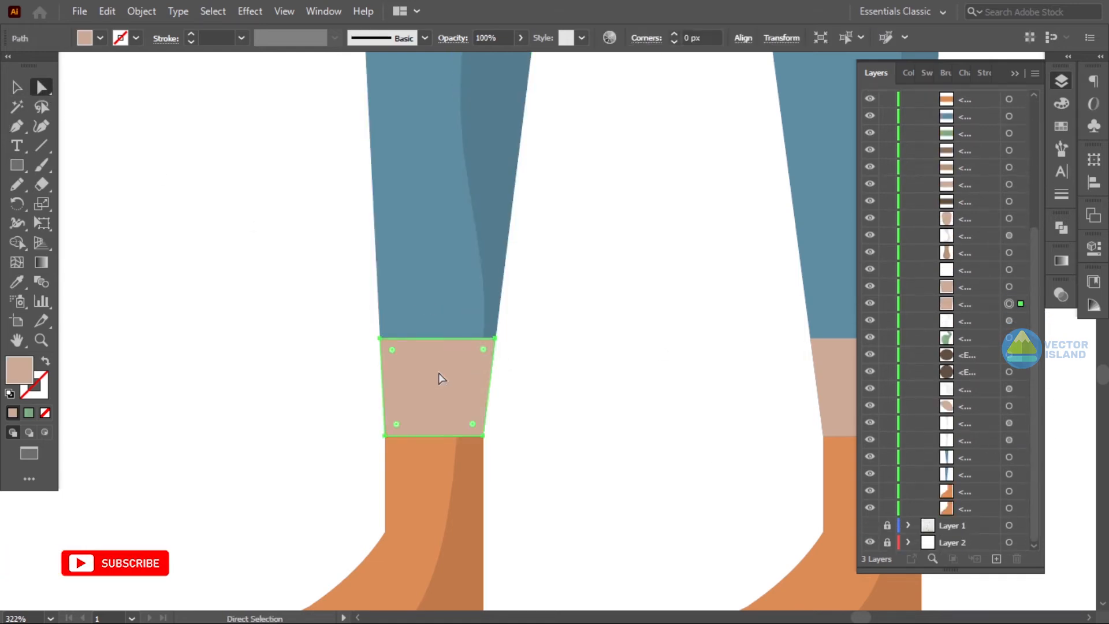
{"action": "left_click", "coordinate": [489, 225]}
{"action": "left_click_drag", "start_coordinate": [981, 442], "coordinate": [969, 277]}
{"action": "left_click", "coordinate": [475, 375]}
{"action": "left_click_drag", "start_coordinate": [475, 375], "coordinate": [459, 435]}
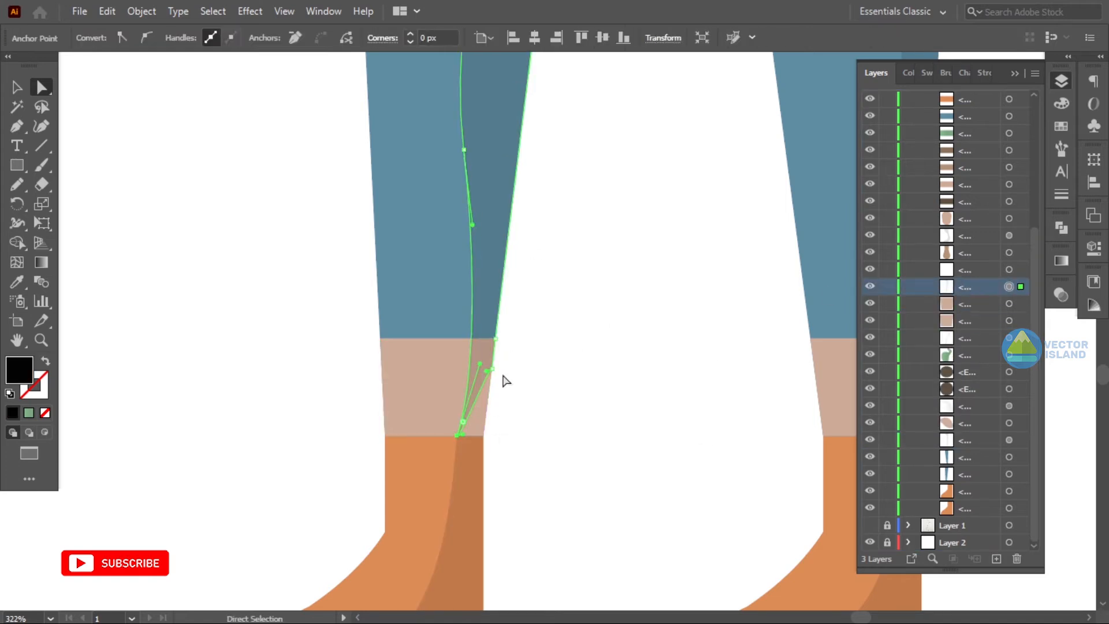
- Draw a helper rectangle over the left sock and reshape the leg shadow there with the Shape Builder
{"action": "left_click", "coordinate": [561, 416]}
{"action": "key", "text": "z"}
{"action": "left_click_drag", "start_coordinate": [560, 415], "coordinate": [55, 448]}
{"action": "left_click_drag", "start_coordinate": [423, 388], "coordinate": [495, 427]}
{"action": "left_click_drag", "start_coordinate": [429, 432], "coordinate": [509, 434]}
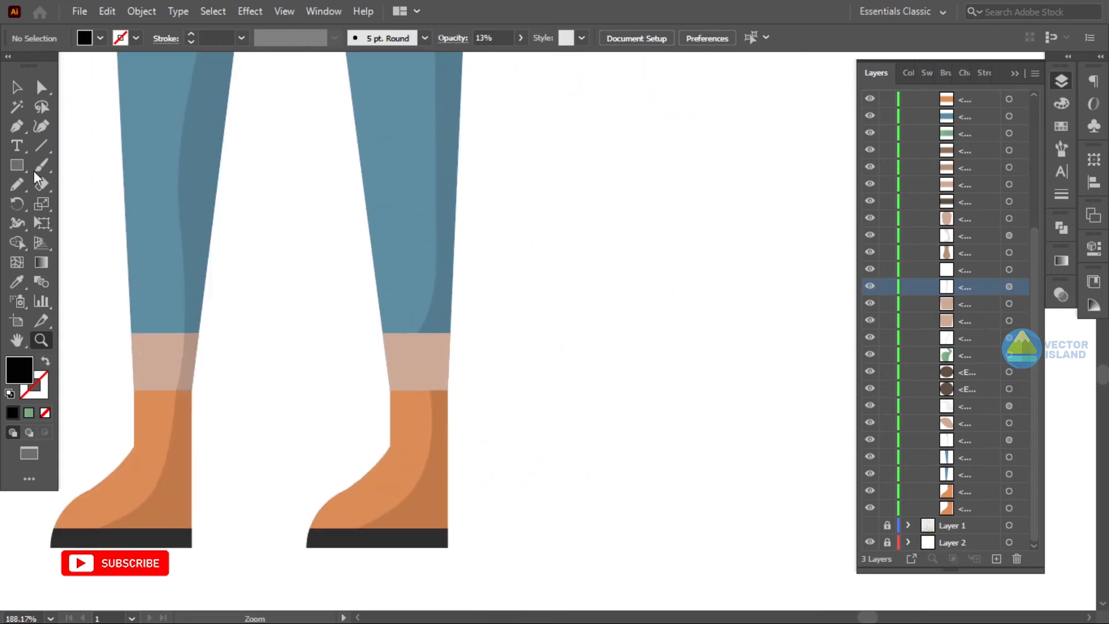
{"action": "left_click", "coordinate": [37, 91]}
{"action": "left_click_drag", "start_coordinate": [431, 390], "coordinate": [448, 334]}
{"action": "left_click", "coordinate": [479, 446]}
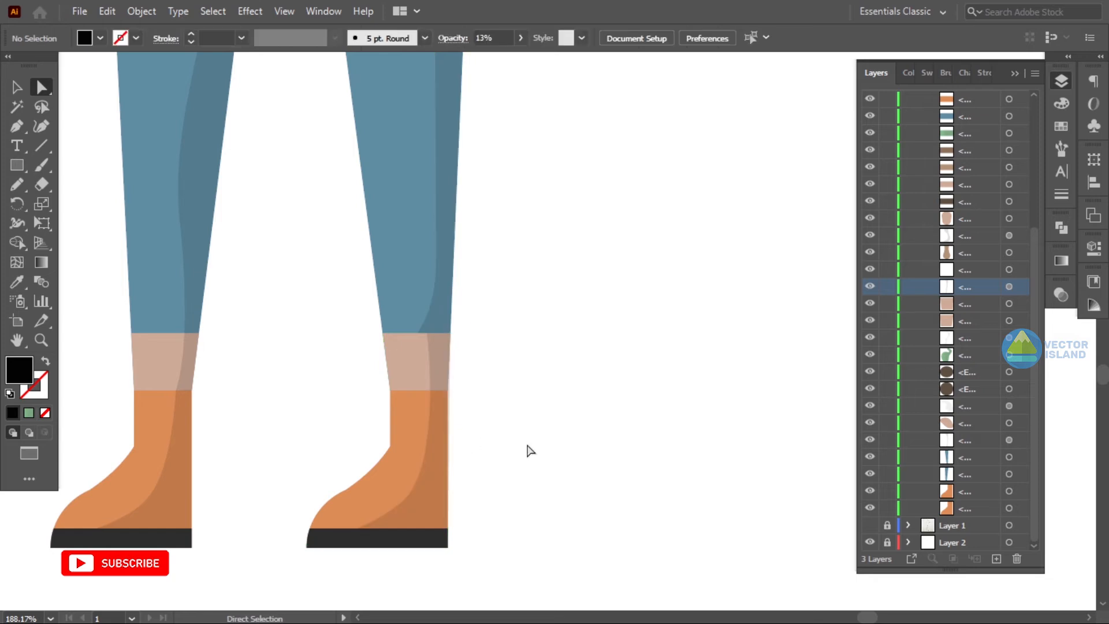
{"action": "left_click", "coordinate": [189, 357]}
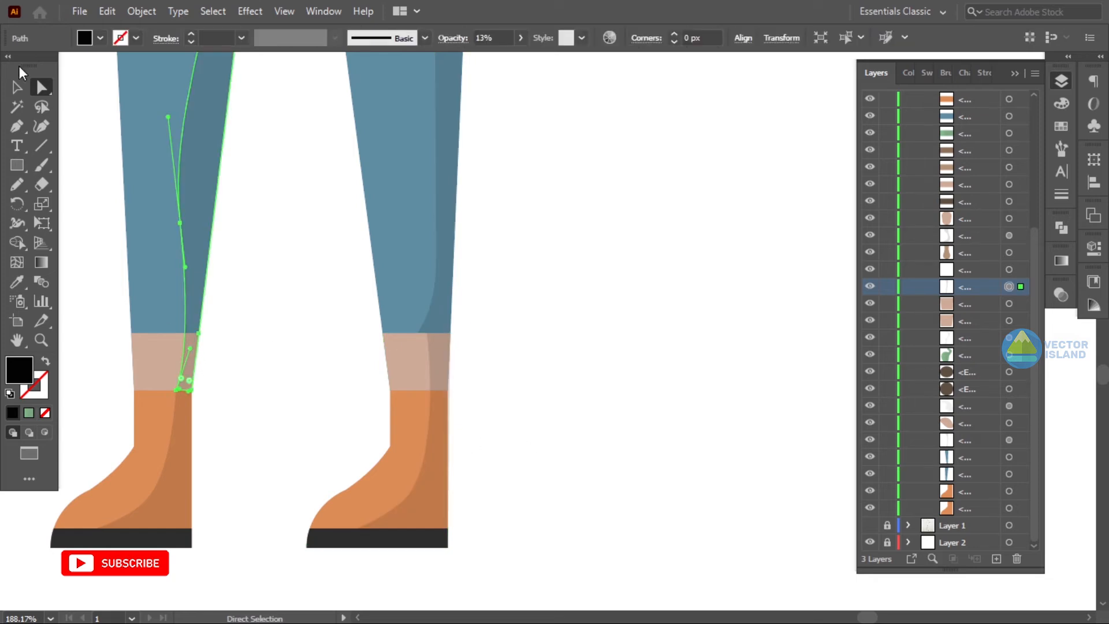
{"action": "left_click", "coordinate": [214, 296]}
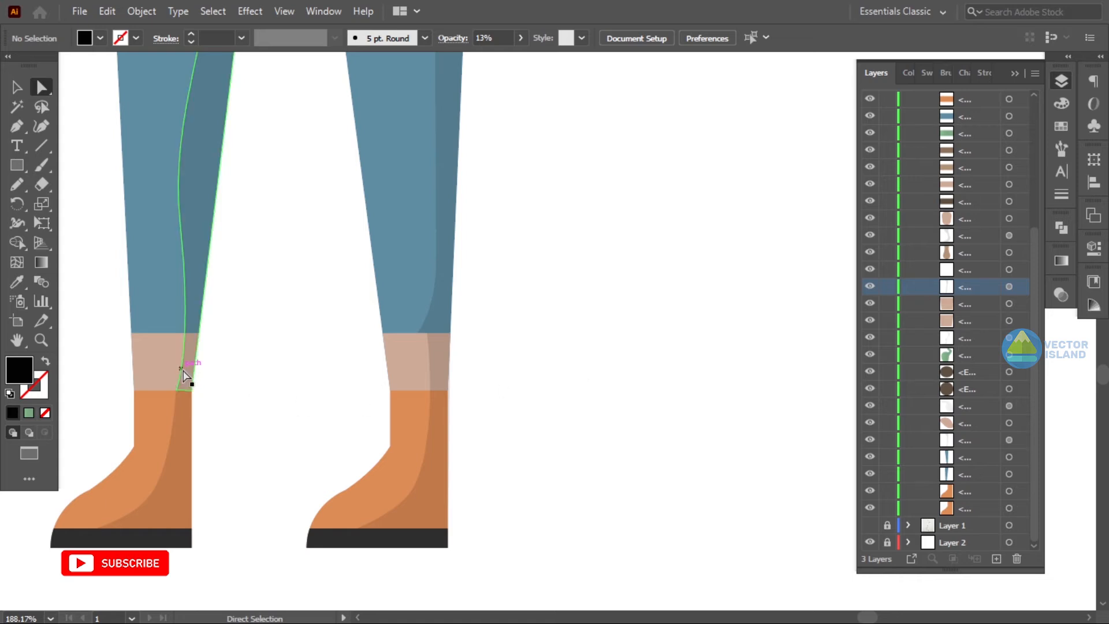
{"action": "left_click_drag", "start_coordinate": [171, 333], "coordinate": [248, 401]}
{"action": "key", "text": "v"}
{"action": "left_click", "coordinate": [185, 159], "text": "shift"}
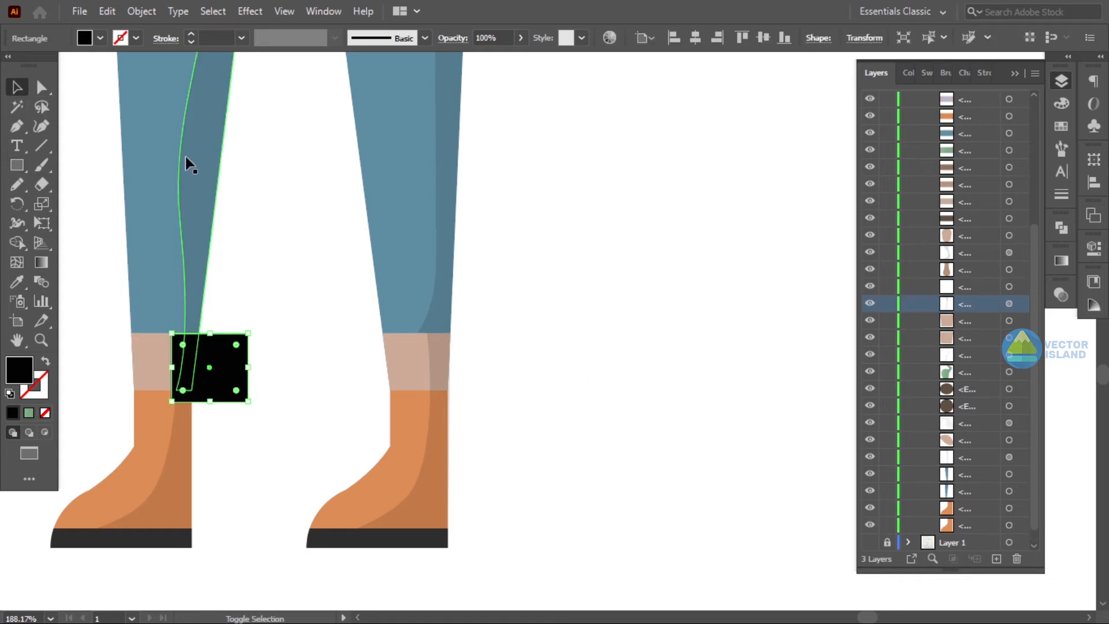
{"action": "key", "text": "shift+m"}
{"action": "mouse_move", "coordinate": [310, 354]}
{"action": "left_mouse_down"}
{"action": "mouse_move", "coordinate": [203, 368]}
{"action": "mouse_move", "coordinate": [185, 330]}
{"action": "mouse_move", "coordinate": [185, 384]}
{"action": "mouse_move", "coordinate": [199, 334]}
{"action": "left_mouse_up"}
{"action": "key", "text": "v"}
{"action": "left_click", "coordinate": [280, 240]}
{"action": "left_click", "coordinate": [188, 391]}
- Add an anchor point to the shadow path at the sock–shoe boundary and shift it to line up with the shoe's edge
{"action": "left_click", "coordinate": [41, 88]}
{"action": "left_click", "coordinate": [231, 364]}
{"action": "key", "text": "z"}
{"action": "left_click", "coordinate": [221, 409]}
{"action": "key", "text": "a"}
{"action": "left_click", "coordinate": [475, 287]}
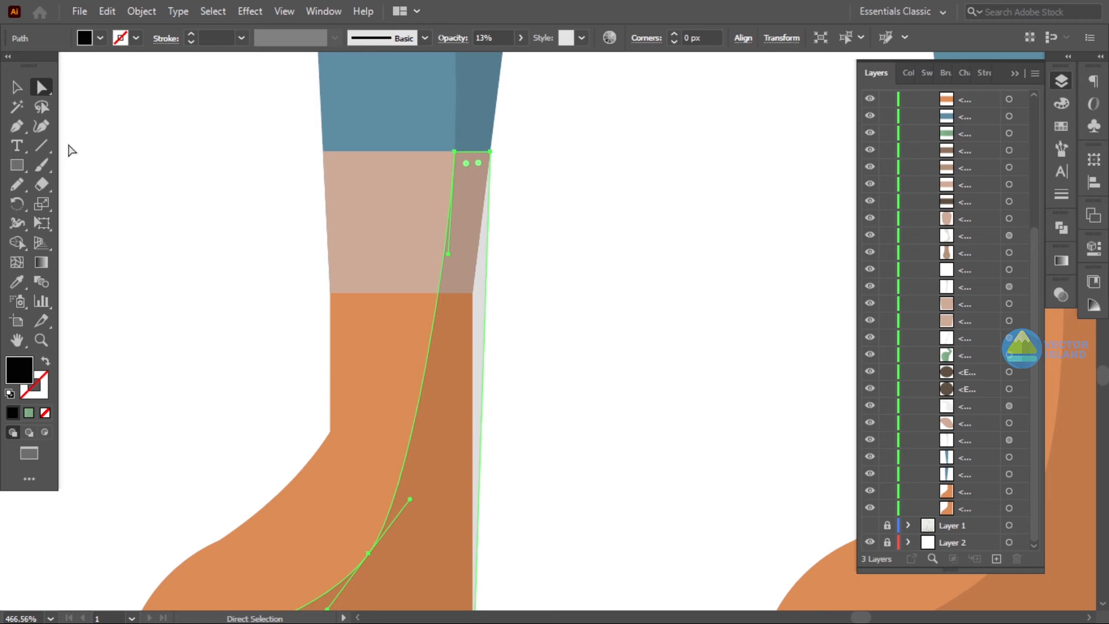
{"action": "left_click_drag", "start_coordinate": [11, 126], "coordinate": [75, 146]}
{"action": "left_click", "coordinate": [485, 293]}
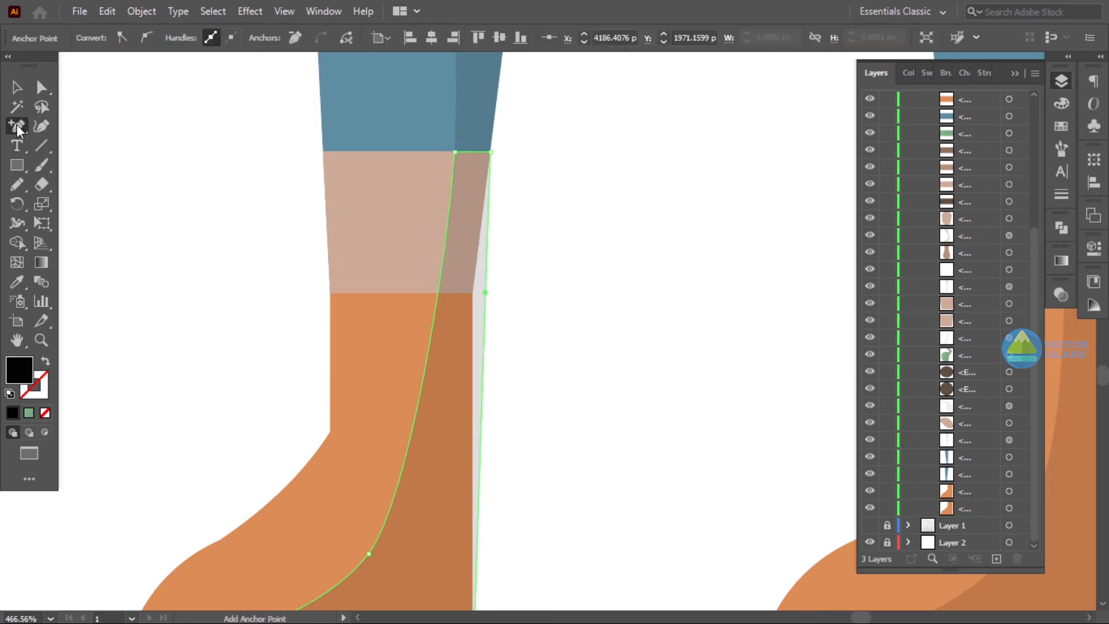
{"action": "left_click_drag", "start_coordinate": [485, 293], "coordinate": [473, 292]}
{"action": "left_click", "coordinate": [522, 304]}
- Zoom out to review the whole figure, then zoom in on the face
{"action": "key", "text": "z"}
{"action": "left_click_drag", "start_coordinate": [693, 325], "coordinate": [504, 368]}
{"action": "left_click", "coordinate": [465, 284]}
{"action": "left_click", "coordinate": [525, 305]}
{"action": "key", "text": "z"}
{"action": "left_click_drag", "start_coordinate": [743, 333], "coordinate": [593, 375]}
{"action": "left_click_drag", "start_coordinate": [822, 359], "coordinate": [590, 420]}
{"action": "left_click_drag", "start_coordinate": [589, 420], "coordinate": [525, 472]}
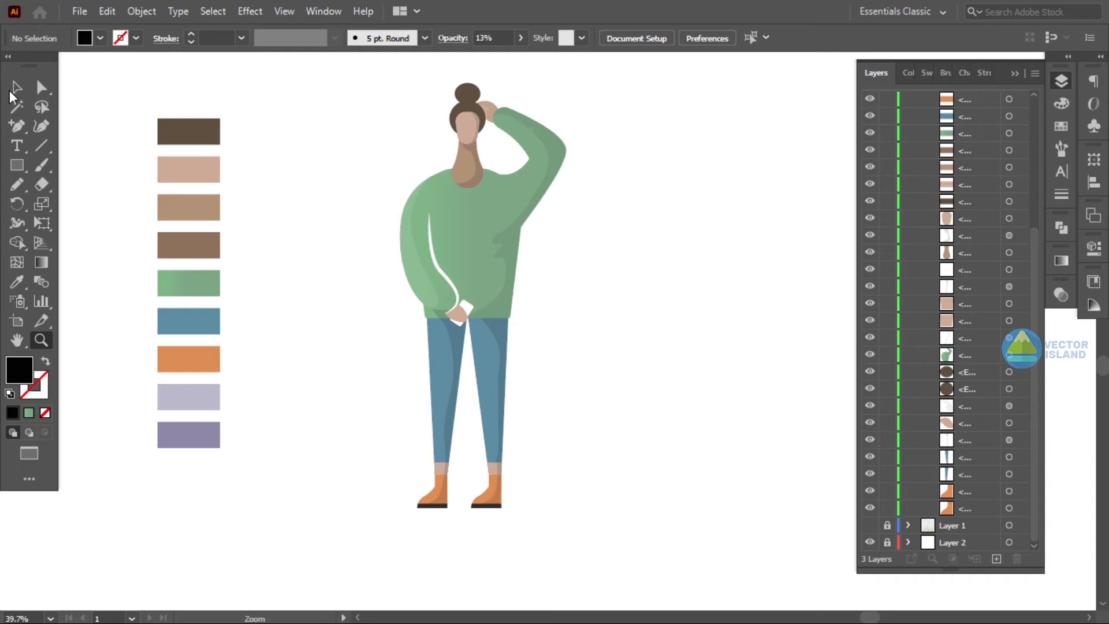
{"action": "left_click", "coordinate": [17, 87]}
{"action": "left_click", "coordinate": [456, 335]}
{"action": "left_click_drag", "start_coordinate": [976, 281], "coordinate": [965, 362]}
{"action": "left_click", "coordinate": [768, 366]}
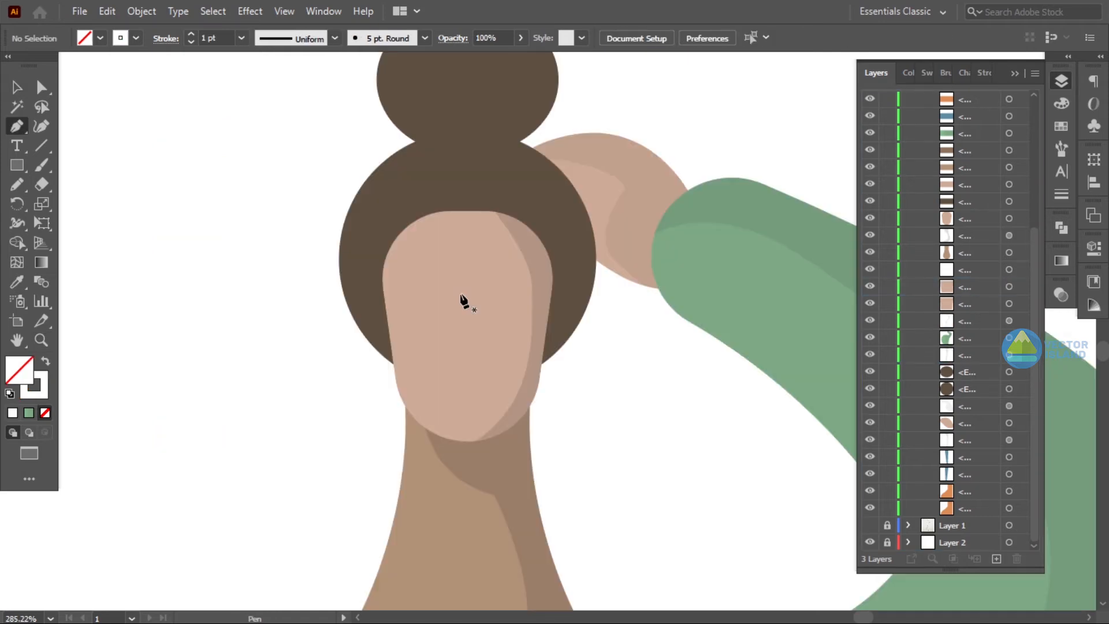
- Draw the nose as an L-shaped white line with the Pen tool
{"action": "left_click", "coordinate": [457, 290]}
{"action": "left_click", "coordinate": [457, 361]}
{"action": "left_click", "coordinate": [473, 349]}
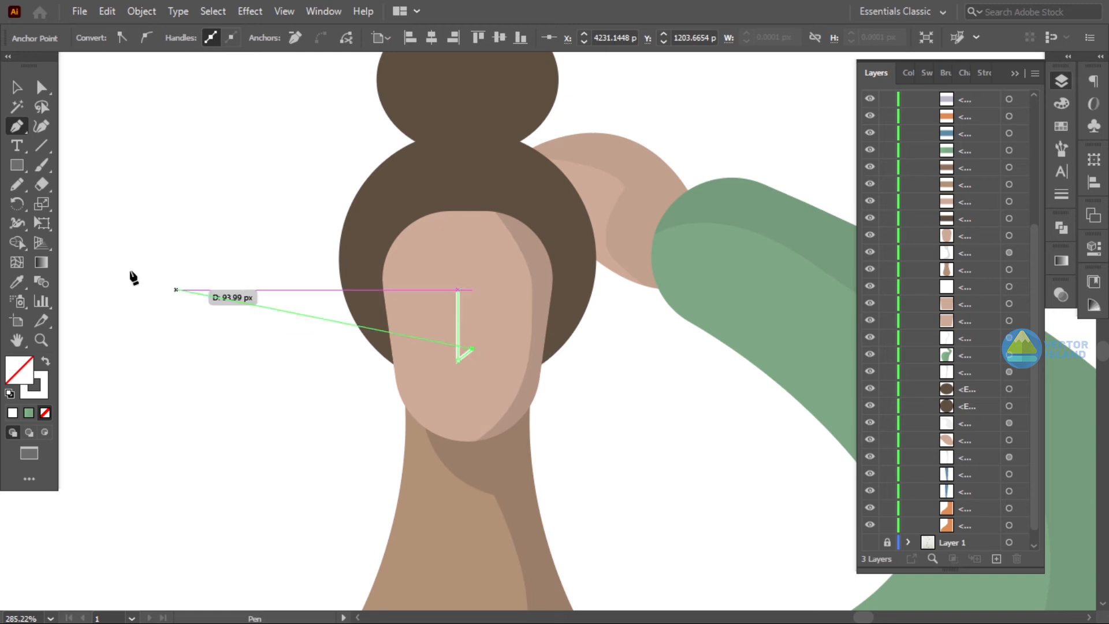
{"action": "key", "text": "v"}
{"action": "left_click", "coordinate": [159, 124]}
{"action": "key", "text": "ctrl+z"}
{"action": "key", "text": "ctrl+z"}
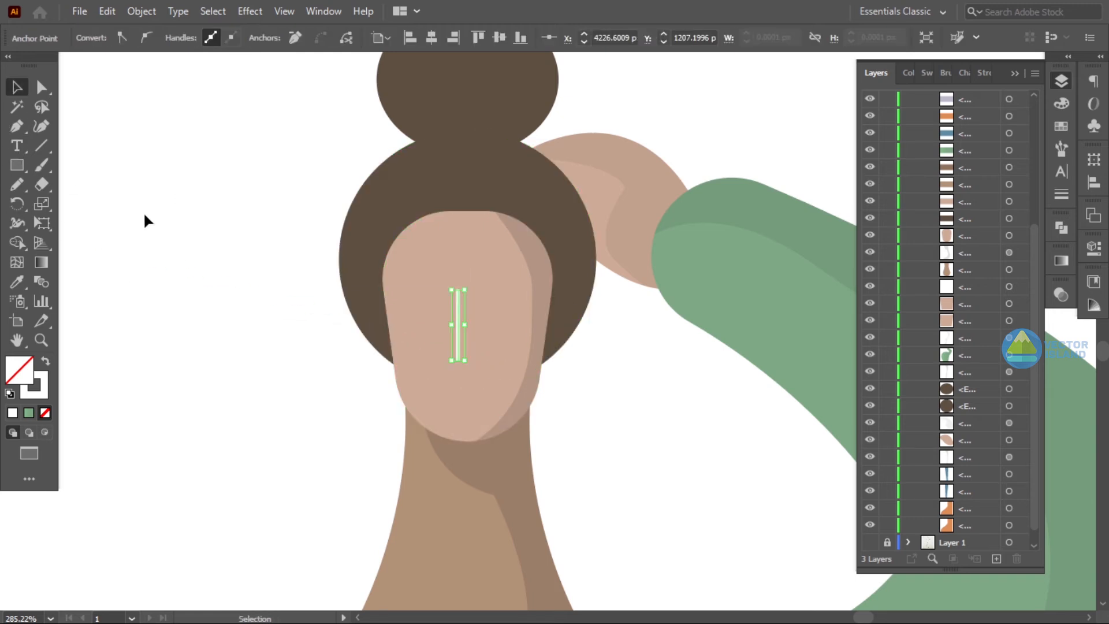
- Draw a curved white smile below the nose with the Pen tool
{"action": "key", "text": "p"}
{"action": "left_click", "coordinate": [231, 196]}
{"action": "left_click", "coordinate": [15, 130]}
{"action": "left_click", "coordinate": [441, 376]}
{"action": "left_click", "coordinate": [492, 375]}
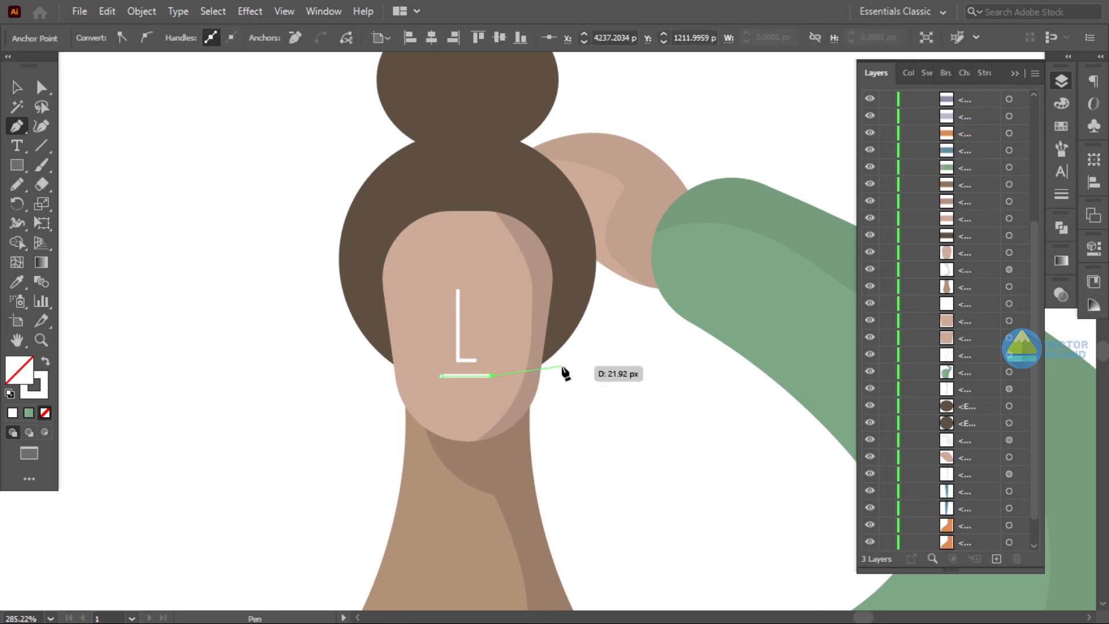
{"action": "key", "text": "ctrl+z"}
{"action": "key", "text": "ctrl+z"}
{"action": "left_click", "coordinate": [440, 380]}
{"action": "left_click_drag", "start_coordinate": [489, 380], "coordinate": [519, 356]}
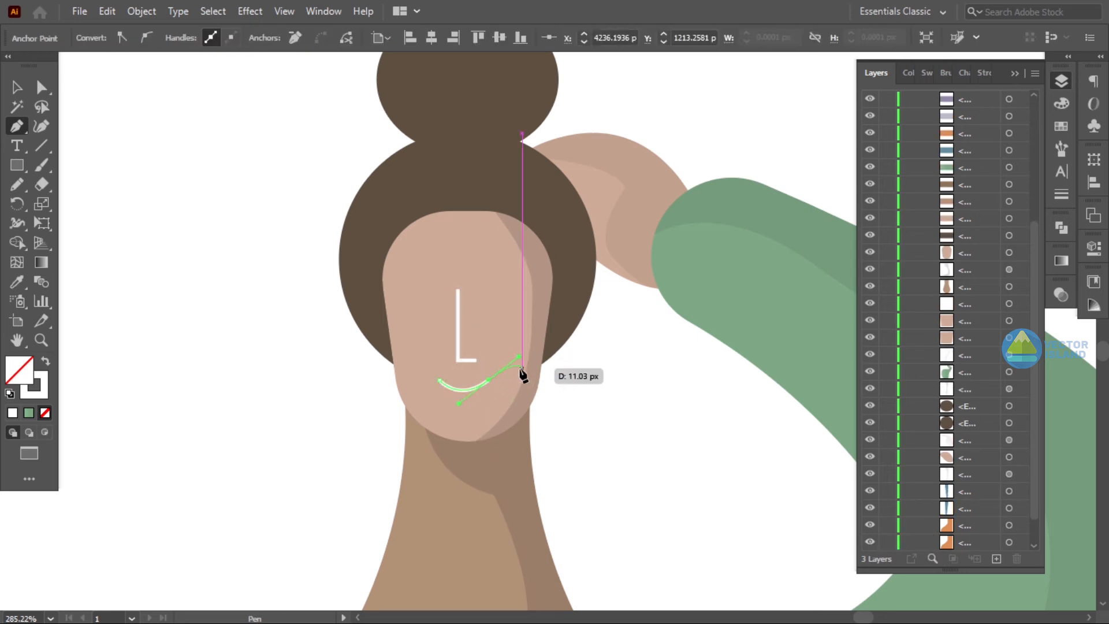
{"action": "left_click", "coordinate": [14, 89]}
{"action": "left_click", "coordinate": [258, 261]}
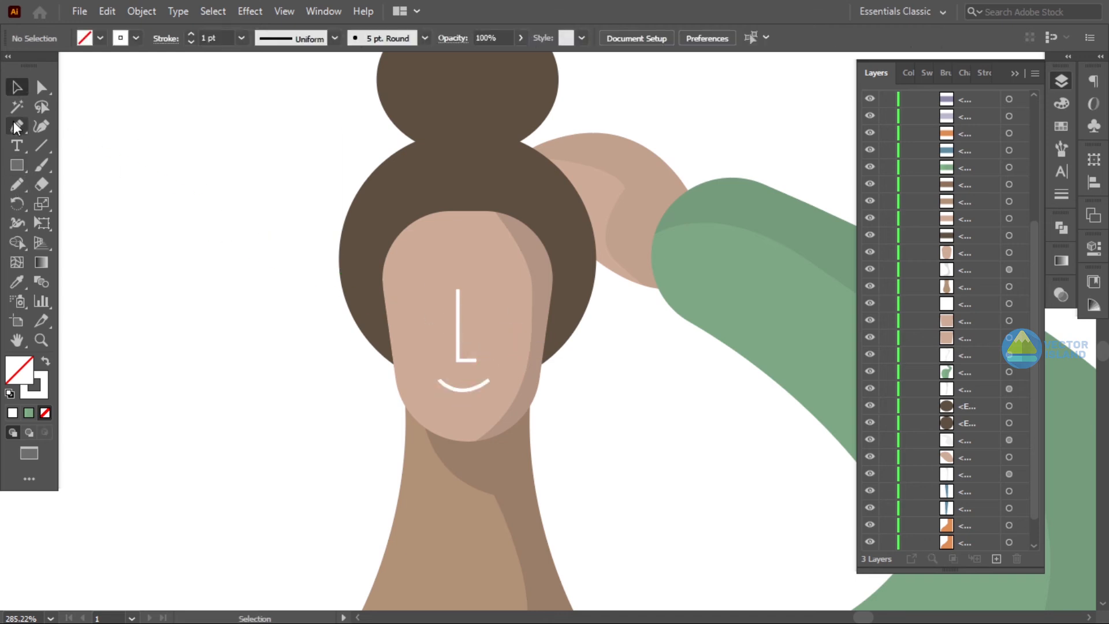
- Draw a curved closed-eye line and duplicate it for the second eye
{"action": "left_click", "coordinate": [405, 307]}
{"action": "left_click_drag", "start_coordinate": [451, 307], "coordinate": [483, 292]}
{"action": "left_click", "coordinate": [16, 87]}
{"action": "left_click", "coordinate": [168, 151]}
{"action": "left_click_drag", "start_coordinate": [422, 314], "coordinate": [459, 316]}
{"action": "left_click", "coordinate": [615, 390]}
{"action": "key", "text": "a"}
{"action": "left_click", "coordinate": [616, 398]}
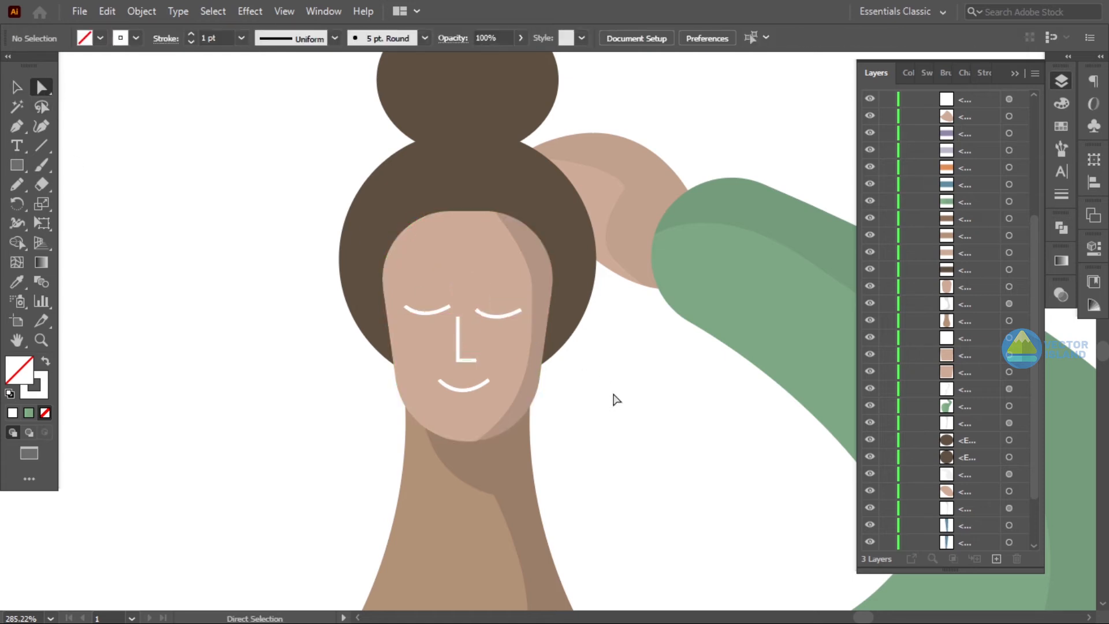
- Apply a tapered width profile to the eye line's stroke
{"action": "key", "text": "v"}
{"action": "left_click", "coordinate": [447, 311]}
{"action": "left_click", "coordinate": [335, 38]}
{"action": "left_click", "coordinate": [282, 90]}
{"action": "left_click", "coordinate": [335, 201]}
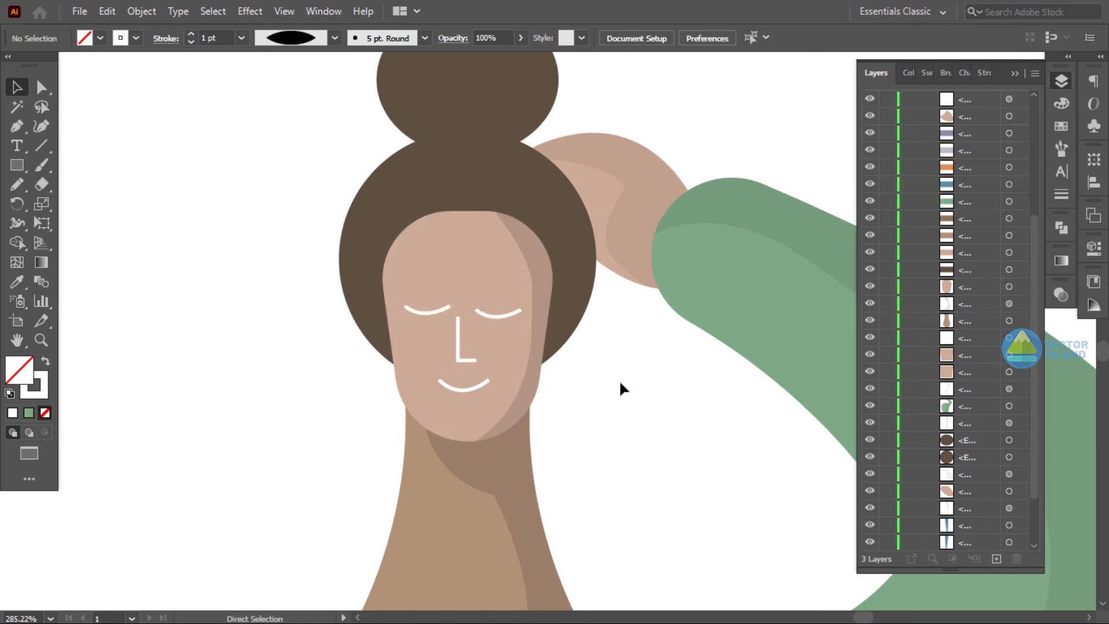
- Draw a white earphone cable with the Pen tool from the hand up the sweater to the neck
{"action": "key", "text": "z"}
{"action": "left_click_drag", "start_coordinate": [621, 383], "coordinate": [404, 374]}
{"action": "left_click_drag", "start_coordinate": [655, 454], "coordinate": [519, 320]}
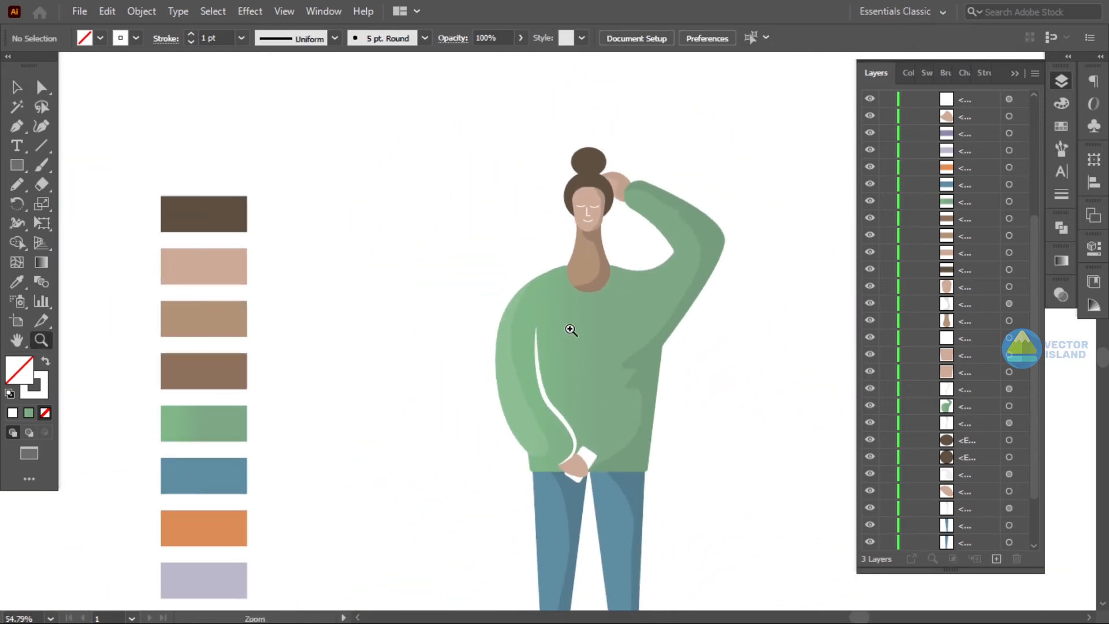
{"action": "left_click_drag", "start_coordinate": [627, 364], "coordinate": [595, 452]}
{"action": "left_click", "coordinate": [17, 126]}
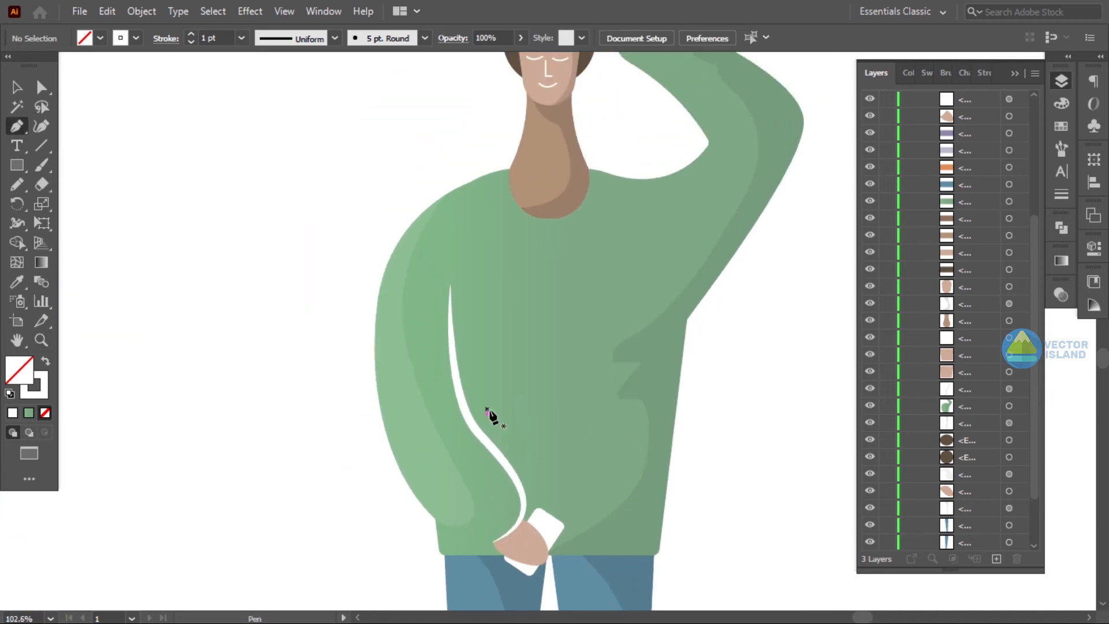
{"action": "left_click", "coordinate": [544, 514]}
{"action": "left_click_drag", "start_coordinate": [569, 485], "coordinate": [593, 471]}
{"action": "left_click_drag", "start_coordinate": [561, 430], "coordinate": [543, 417]}
{"action": "left_click_drag", "start_coordinate": [553, 361], "coordinate": [567, 342]}
{"action": "left_click_drag", "start_coordinate": [609, 285], "coordinate": [609, 270]}
{"action": "left_click_drag", "start_coordinate": [603, 195], "coordinate": [616, 176]}
{"action": "scroll", "coordinate": [595, 90], "scroll_direction": "up", "scroll_amount": 1}
{"action": "left_click_drag", "start_coordinate": [577, 103], "coordinate": [586, 131]}
{"action": "left_click", "coordinate": [179, 155], "text": "ctrl"}
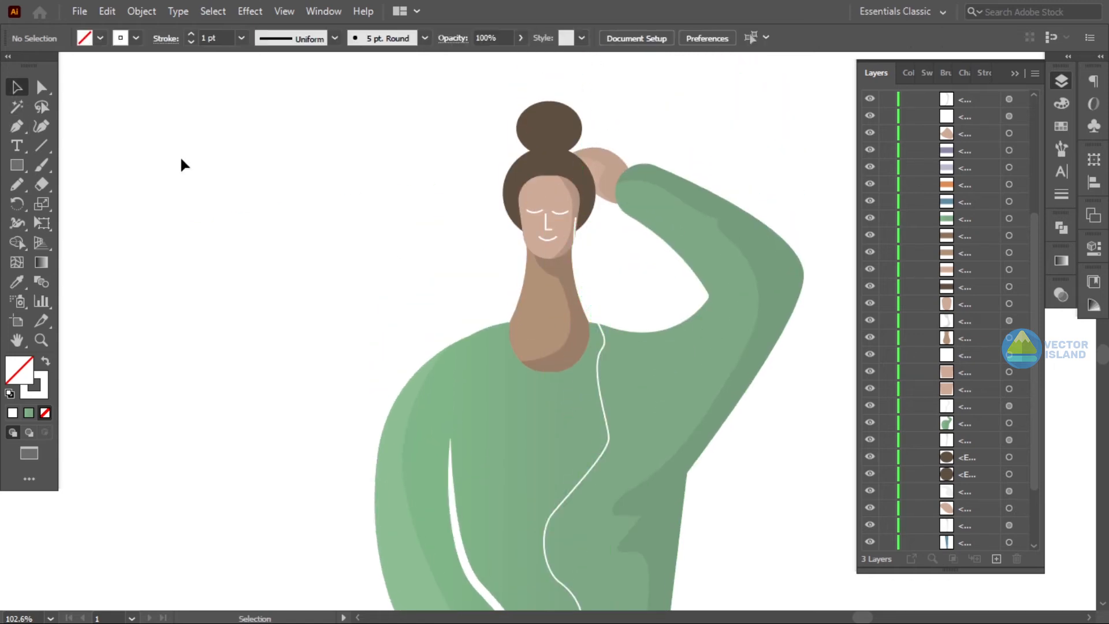
- Draw a second cable branch from the junction up to the other side of the neck
{"action": "left_click", "coordinate": [610, 438]}
{"action": "left_click_drag", "start_coordinate": [543, 408], "coordinate": [468, 395]}
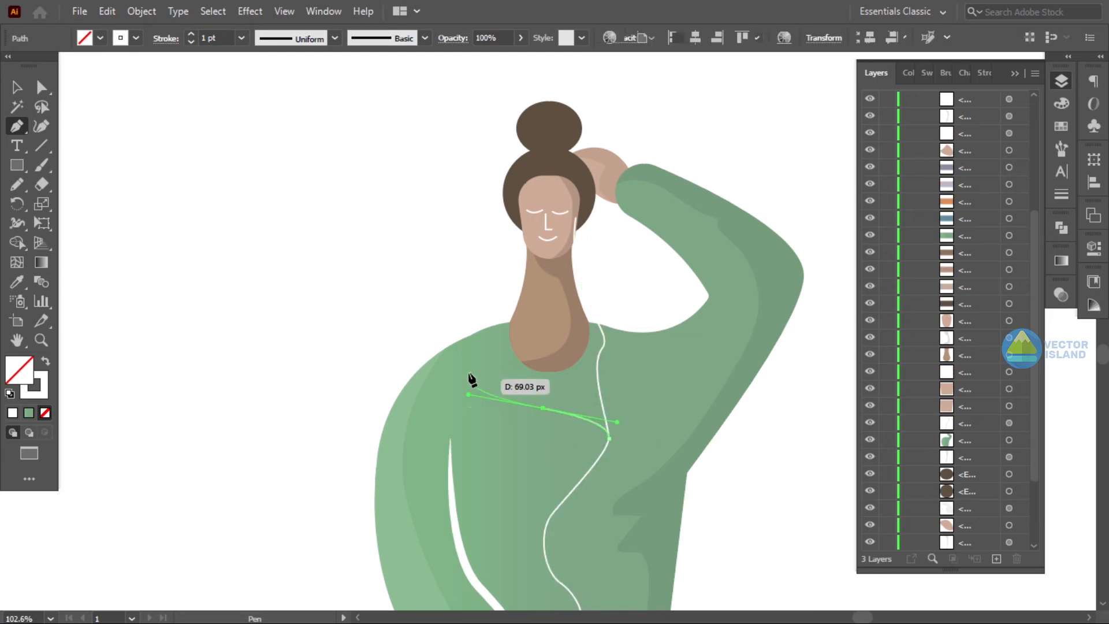
{"action": "left_click_drag", "start_coordinate": [496, 333], "coordinate": [509, 321]}
{"action": "mouse_move", "coordinate": [522, 240]}
{"action": "left_mouse_down"}
{"action": "mouse_move", "coordinate": [523, 270]}
{"action": "mouse_move", "coordinate": [521, 260]}
{"action": "left_mouse_up"}
{"action": "left_click", "coordinate": [521, 221]}
{"action": "key", "text": "z"}
{"action": "left_click_drag", "start_coordinate": [666, 463], "coordinate": [739, 462]}
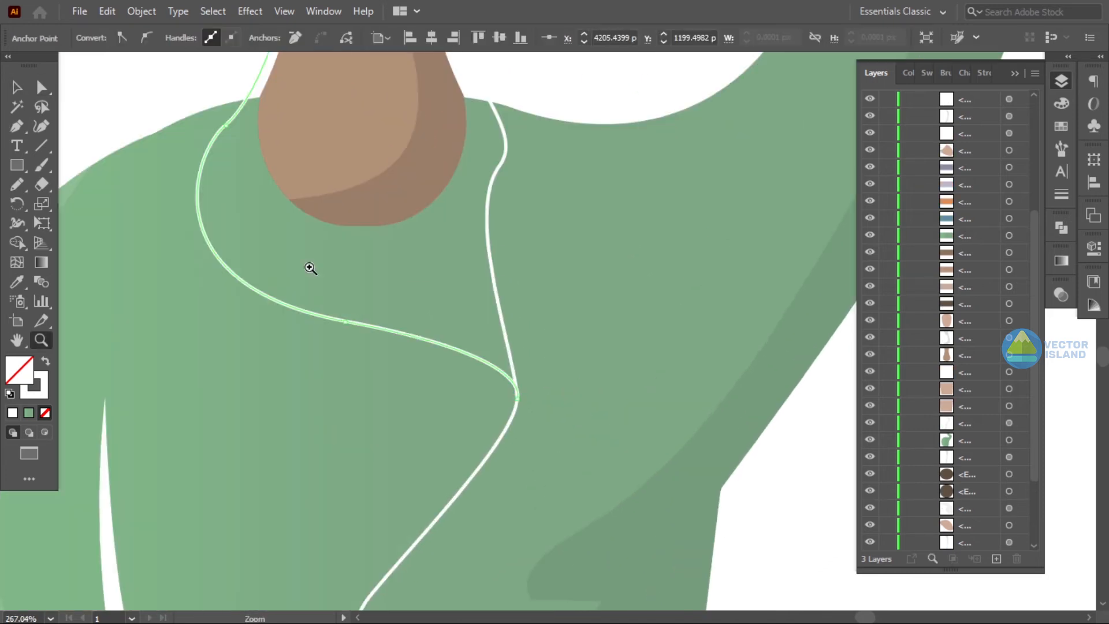
- Adjust the curve handles of the new cable branch with direct selection
{"action": "left_click", "coordinate": [46, 89]}
{"action": "left_click", "coordinate": [494, 283]}
{"action": "left_click_drag", "start_coordinate": [500, 167], "coordinate": [532, 104]}
{"action": "left_click_drag", "start_coordinate": [439, 266], "coordinate": [424, 281]}
{"action": "left_click", "coordinate": [170, 110]}
{"action": "key", "text": "z"}
{"action": "left_click_drag", "start_coordinate": [623, 448], "coordinate": [352, 445]}
{"action": "left_click_drag", "start_coordinate": [546, 303], "coordinate": [652, 301]}
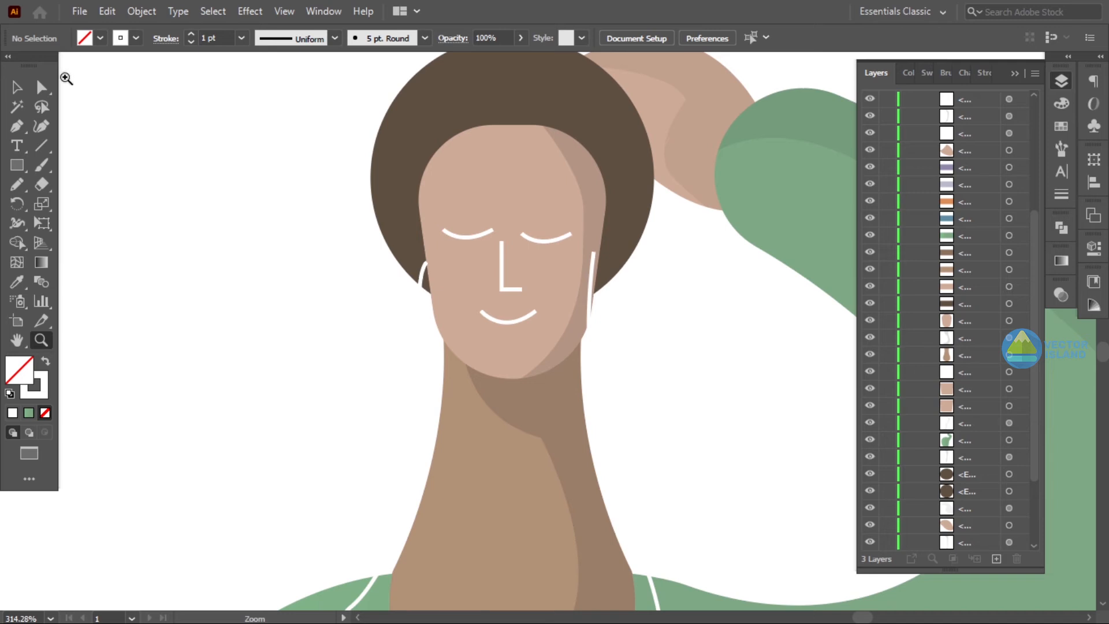
- Nudge the cable's end anchor at the right ear slightly outward
{"action": "left_click", "coordinate": [594, 254]}
{"action": "left_click_drag", "start_coordinate": [594, 253], "coordinate": [600, 257]}
{"action": "left_click", "coordinate": [675, 327]}
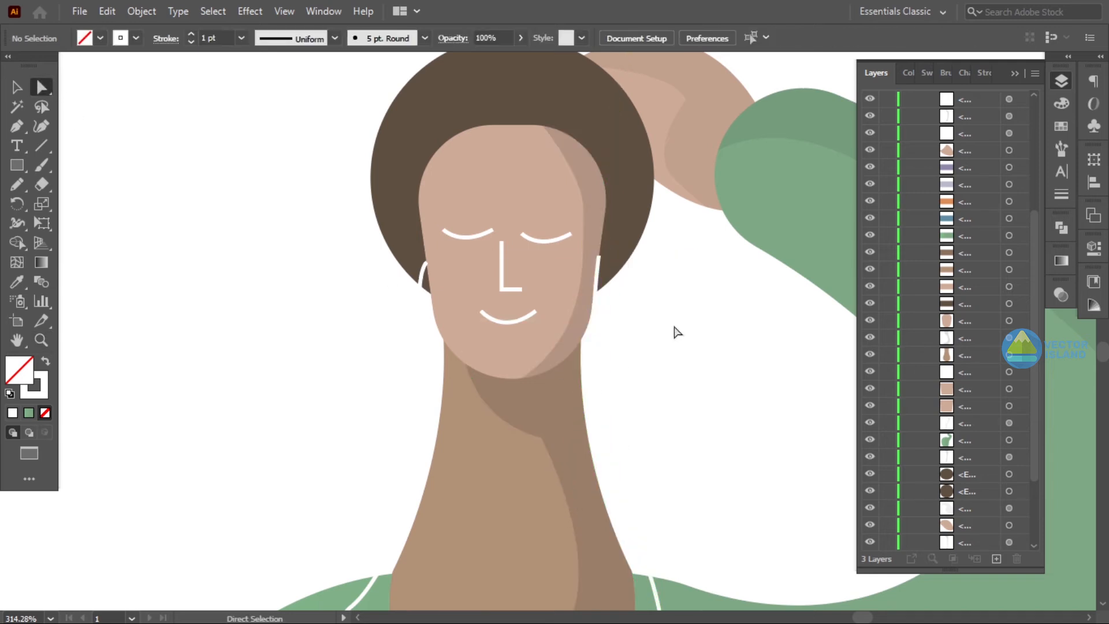
- Draw a small white-filled ellipse earbud at the left ear and duplicate it onto the right ear
{"action": "key", "text": "z"}
{"action": "left_click_drag", "start_coordinate": [440, 360], "coordinate": [546, 362]}
{"action": "left_click", "coordinate": [16, 170]}
{"action": "left_click", "coordinate": [67, 200]}
{"action": "left_click_drag", "start_coordinate": [223, 248], "coordinate": [245, 289]}
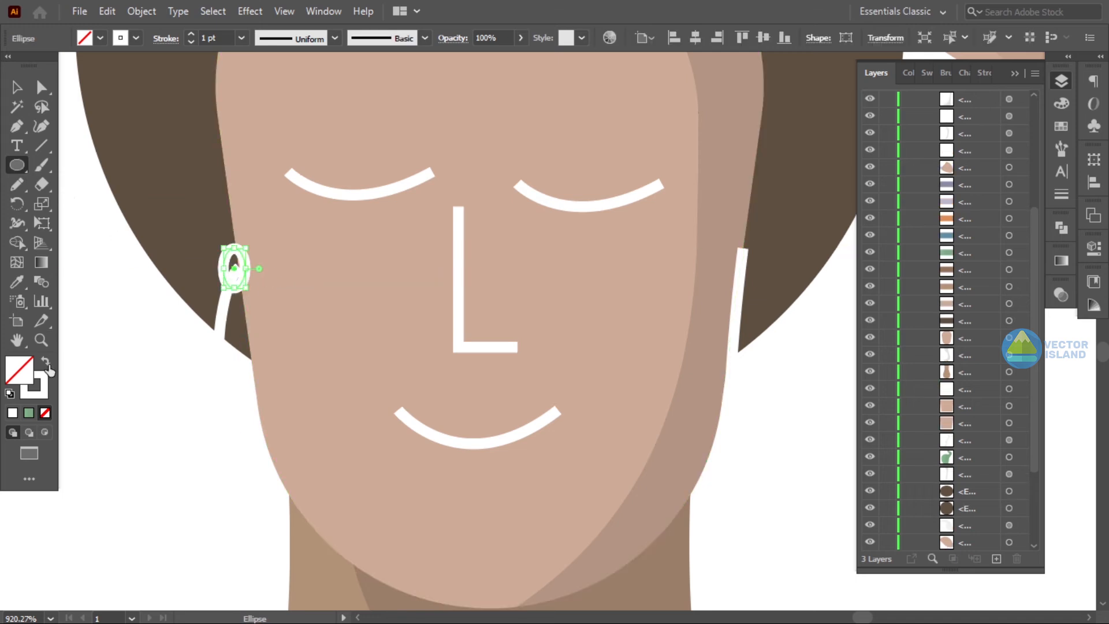
{"action": "left_click", "coordinate": [46, 361]}
{"action": "left_click", "coordinate": [17, 87]}
{"action": "left_click", "coordinate": [165, 245]}
{"action": "left_click", "coordinate": [194, 478]}
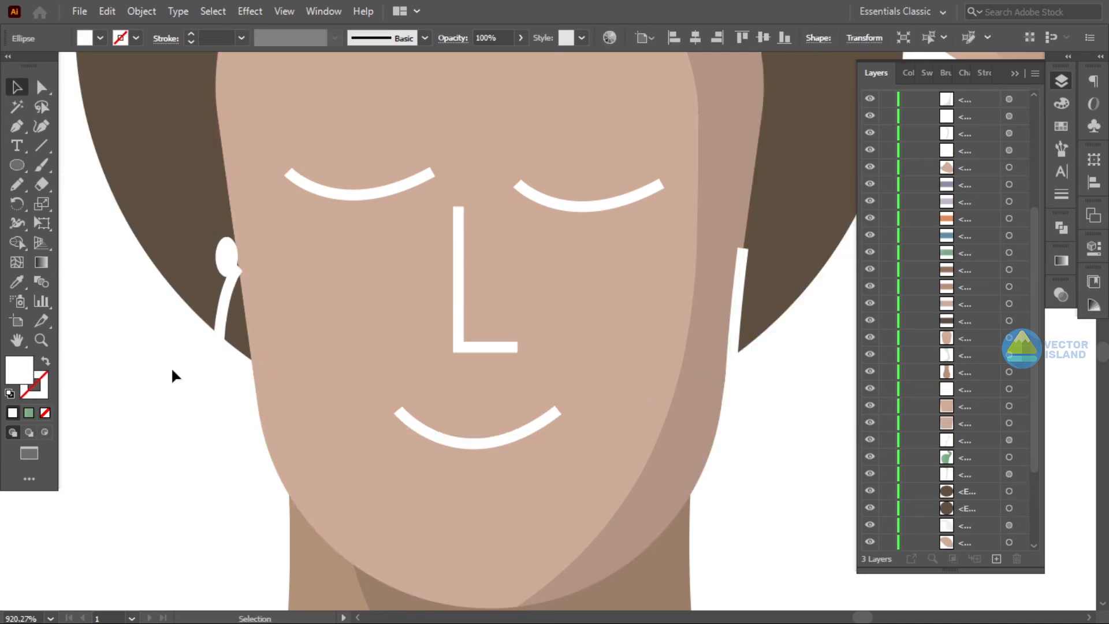
{"action": "left_click_drag", "start_coordinate": [234, 270], "coordinate": [746, 245]}
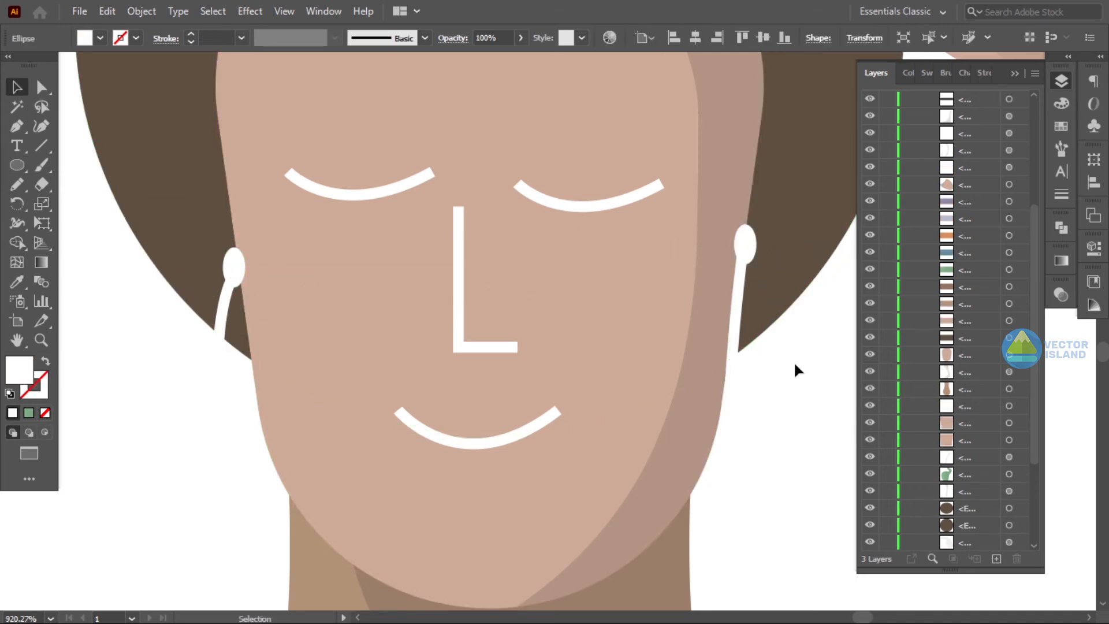
{"action": "left_click", "coordinate": [794, 364]}
- Place and size a small ellipse at the cable junction as the splitter
{"action": "key", "text": "z"}
{"action": "left_click_drag", "start_coordinate": [794, 361], "coordinate": [502, 434]}
{"action": "left_click_drag", "start_coordinate": [713, 501], "coordinate": [624, 358]}
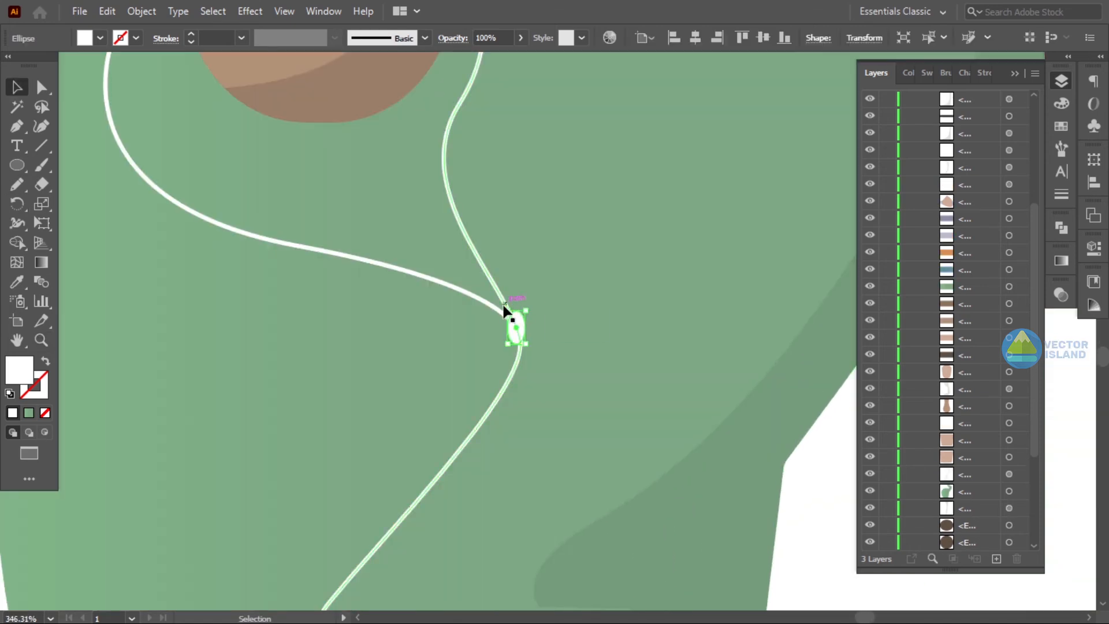
{"action": "left_click_drag", "start_coordinate": [517, 327], "coordinate": [522, 327]}
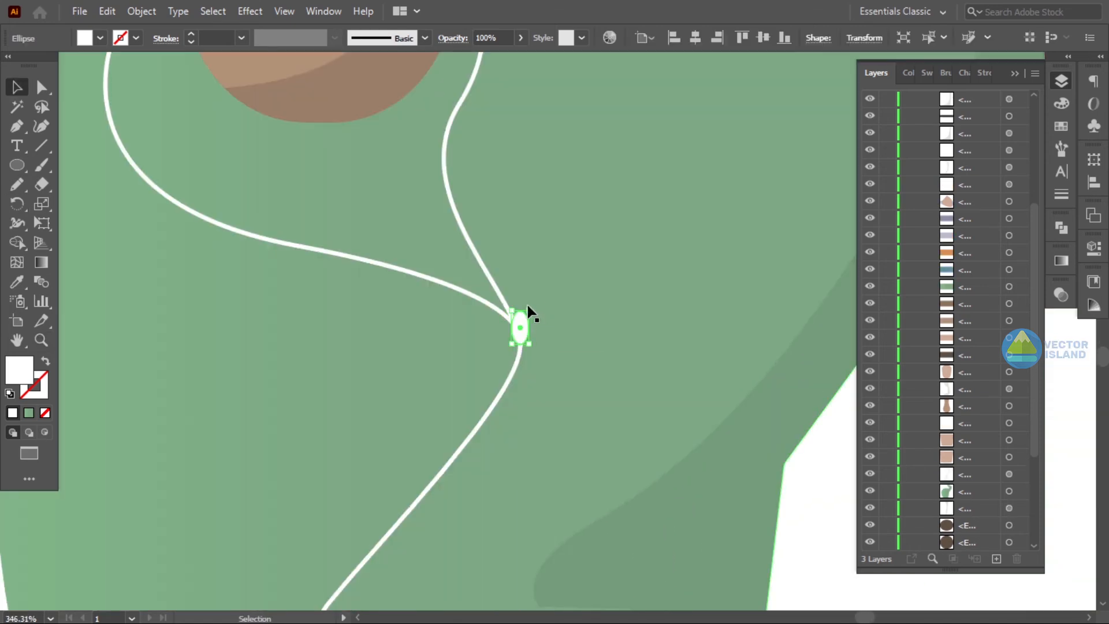
{"action": "left_click_drag", "start_coordinate": [533, 313], "coordinate": [531, 356]}
{"action": "left_click_drag", "start_coordinate": [523, 344], "coordinate": [522, 334]}
{"action": "left_click", "coordinate": [811, 485]}
- Draw a freehand curve with the Pencil tool sweeping from the raised hand around the back of the bun
{"action": "left_click_drag", "start_coordinate": [629, 425], "coordinate": [476, 389]}
{"action": "left_click_drag", "start_coordinate": [600, 475], "coordinate": [540, 385]}
{"action": "left_click_drag", "start_coordinate": [649, 367], "coordinate": [610, 370]}
{"action": "left_click_drag", "start_coordinate": [630, 397], "coordinate": [565, 283]}
{"action": "left_click_drag", "start_coordinate": [668, 404], "coordinate": [622, 285]}
{"action": "left_click_drag", "start_coordinate": [542, 269], "coordinate": [648, 243]}
{"action": "left_click_drag", "start_coordinate": [647, 243], "coordinate": [642, 386]}
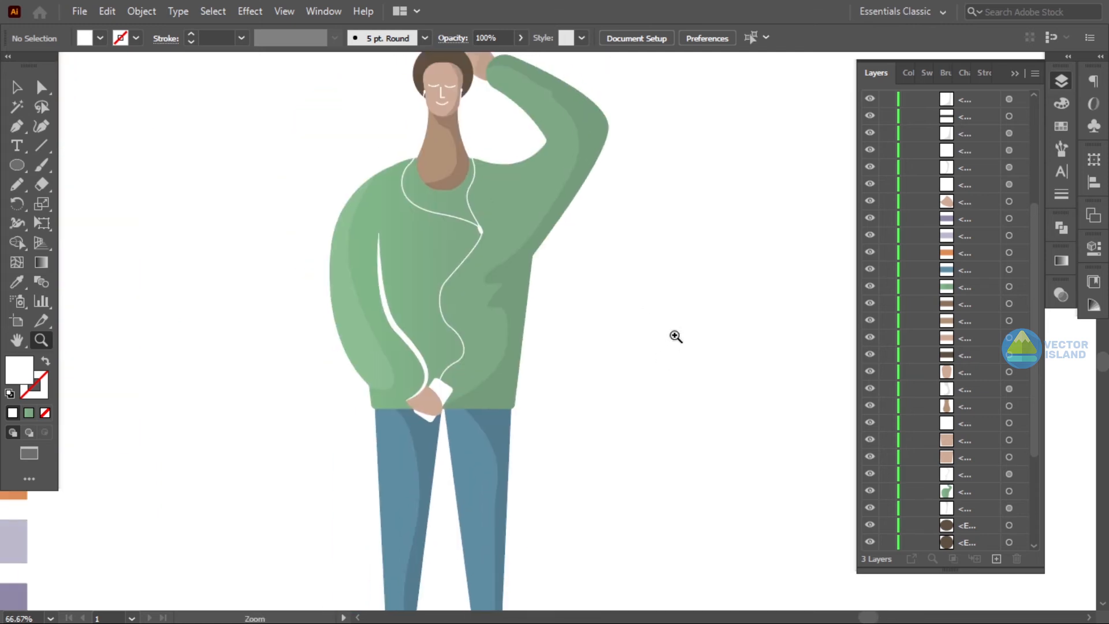
{"action": "left_click_drag", "start_coordinate": [676, 337], "coordinate": [613, 329]}
{"action": "left_click_drag", "start_coordinate": [514, 138], "coordinate": [621, 199]}
{"action": "left_click_drag", "start_coordinate": [569, 104], "coordinate": [632, 355]}
{"action": "left_click_drag", "start_coordinate": [676, 410], "coordinate": [745, 425]}
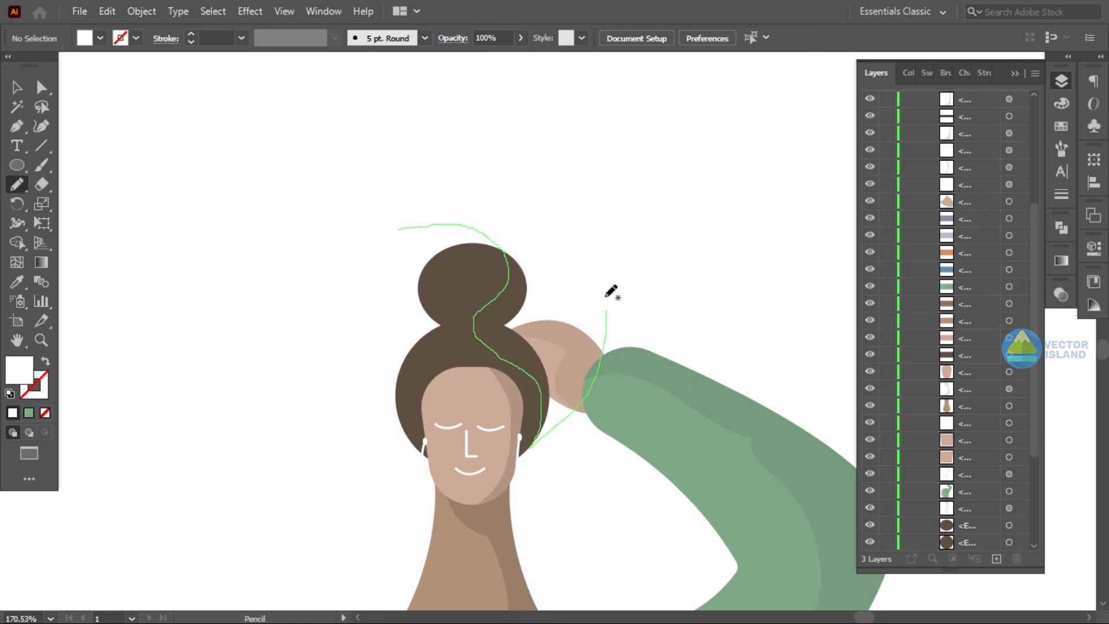
{"action": "left_click_drag", "start_coordinate": [611, 291], "coordinate": [404, 228]}
- Turn the pencil curve into a filled shape and use Shape Builder with the bun and head to create the bun's shaded section
{"action": "key", "text": "v"}
{"action": "left_click", "coordinate": [446, 354]}
{"action": "left_click", "coordinate": [490, 187]}
{"action": "left_click", "coordinate": [511, 222]}
{"action": "key", "text": "shift+x"}
{"action": "left_click_drag", "start_coordinate": [309, 287], "coordinate": [445, 350]}
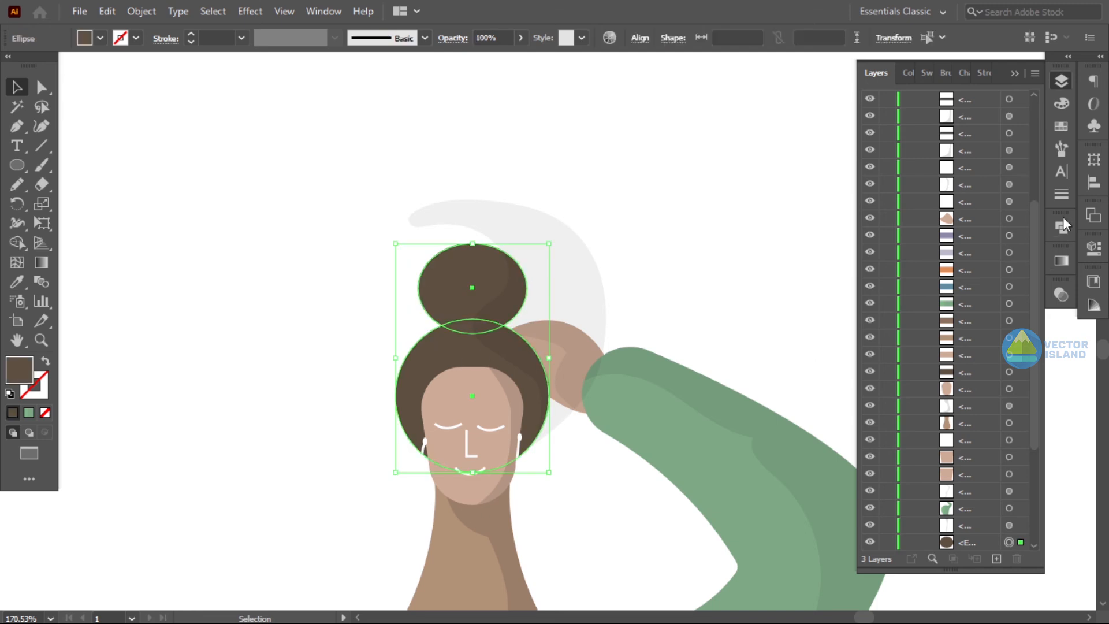
{"action": "left_click", "coordinate": [1062, 225]}
{"action": "left_click", "coordinate": [665, 211]}
{"action": "key", "text": "shift+m"}
{"action": "left_click", "coordinate": [510, 230], "text": "alt"}
{"action": "key", "text": "v"}
{"action": "left_click", "coordinate": [310, 177]}
{"action": "key", "text": "z"}
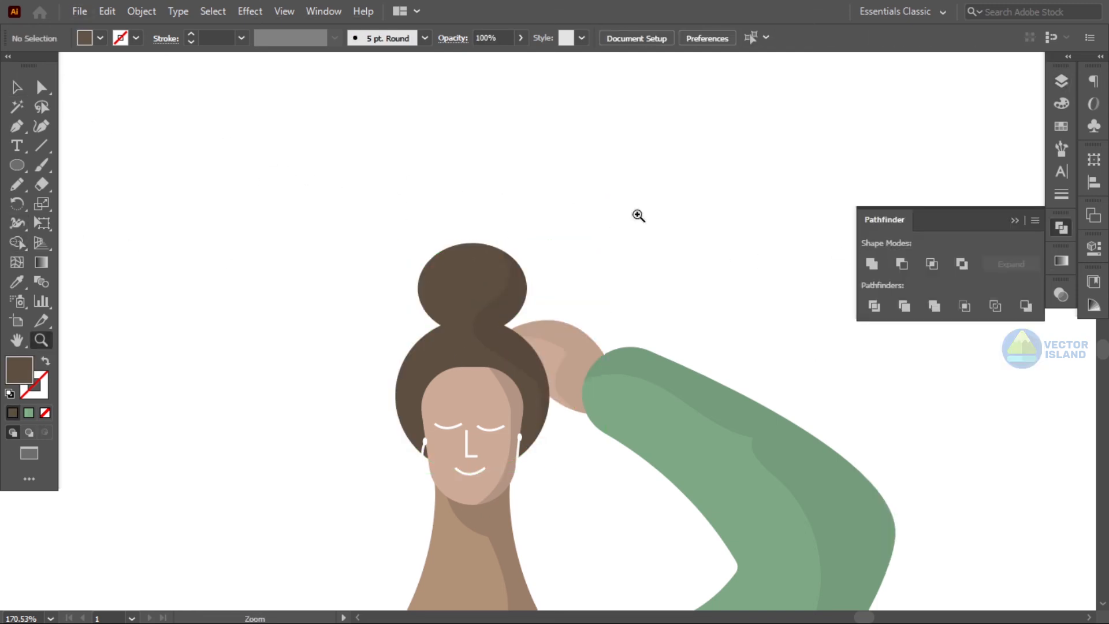
- Draw a small skin-coloured triangle at the centre of the hairline as a widow's peak
{"action": "left_click_drag", "start_coordinate": [636, 215], "coordinate": [546, 215]}
{"action": "left_click_drag", "start_coordinate": [696, 328], "coordinate": [641, 181]}
{"action": "left_click_drag", "start_coordinate": [739, 232], "coordinate": [711, 231]}
{"action": "left_click_drag", "start_coordinate": [704, 300], "coordinate": [725, 260]}
{"action": "left_click_drag", "start_coordinate": [761, 300], "coordinate": [700, 130]}
{"action": "left_click_drag", "start_coordinate": [702, 171], "coordinate": [706, 279]}
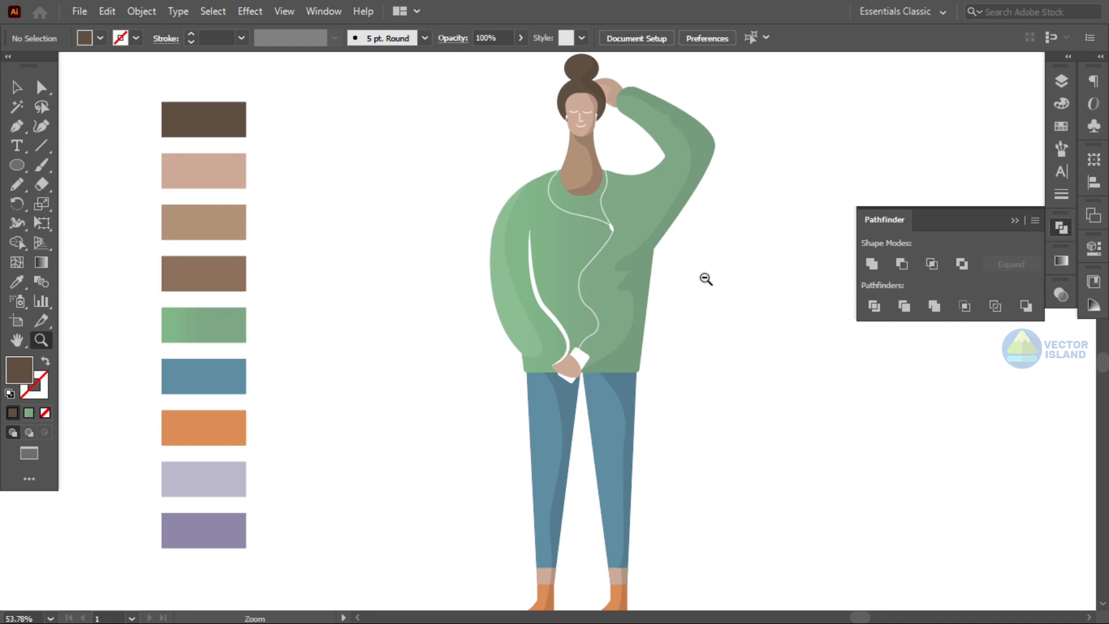
{"action": "left_click_drag", "start_coordinate": [705, 279], "coordinate": [720, 308]}
{"action": "left_click_drag", "start_coordinate": [618, 210], "coordinate": [653, 289]}
{"action": "left_click_drag", "start_coordinate": [554, 283], "coordinate": [653, 287]}
{"action": "left_click_drag", "start_coordinate": [653, 287], "coordinate": [686, 168]}
{"action": "left_click", "coordinate": [19, 161]}
{"action": "key", "text": "p"}
{"action": "left_click", "coordinate": [528, 200]}
{"action": "left_click", "coordinate": [515, 227]}
{"action": "left_click", "coordinate": [539, 227]}
{"action": "left_click", "coordinate": [528, 200]}
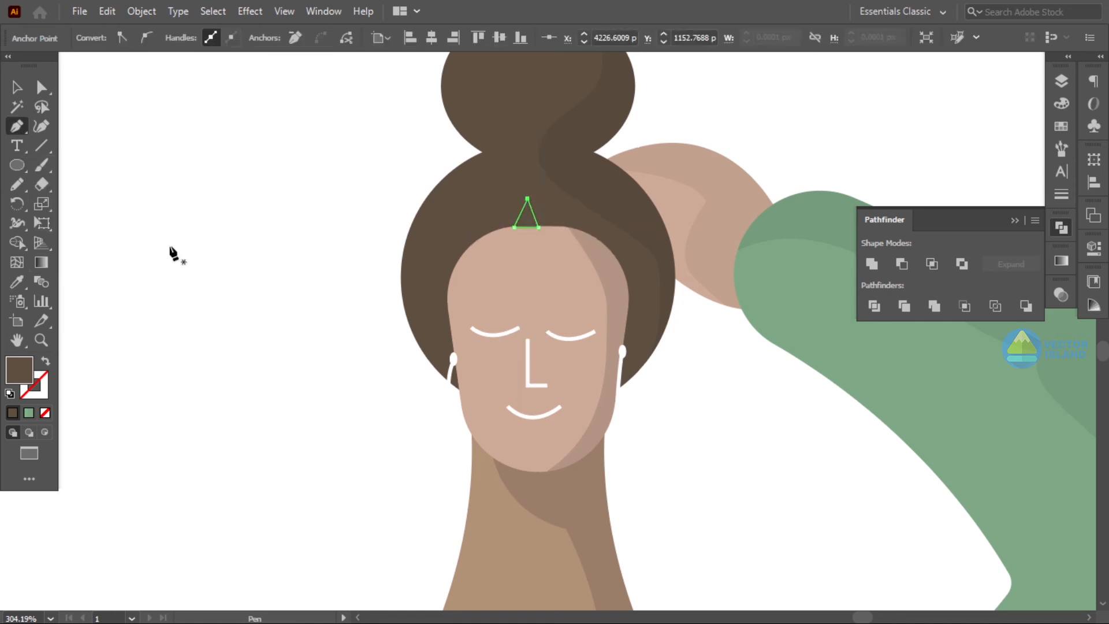
{"action": "key", "text": "i"}
{"action": "left_click", "coordinate": [527, 302]}
{"action": "key", "text": "v"}
{"action": "left_click", "coordinate": [260, 167]}
{"action": "left_click_drag", "start_coordinate": [531, 215], "coordinate": [537, 220]}
{"action": "left_click", "coordinate": [727, 124]}
- Draw a curved hair lock on the forehead with the Pen tool, stroked hair brown at 3 pt with a tapered width profile
{"action": "left_click", "coordinate": [16, 125]}
{"action": "left_click", "coordinate": [496, 198]}
{"action": "mouse_move", "coordinate": [480, 262]}
{"action": "left_mouse_down"}
{"action": "mouse_move", "coordinate": [458, 284]}
{"action": "mouse_move", "coordinate": [464, 305]}
{"action": "left_mouse_up"}
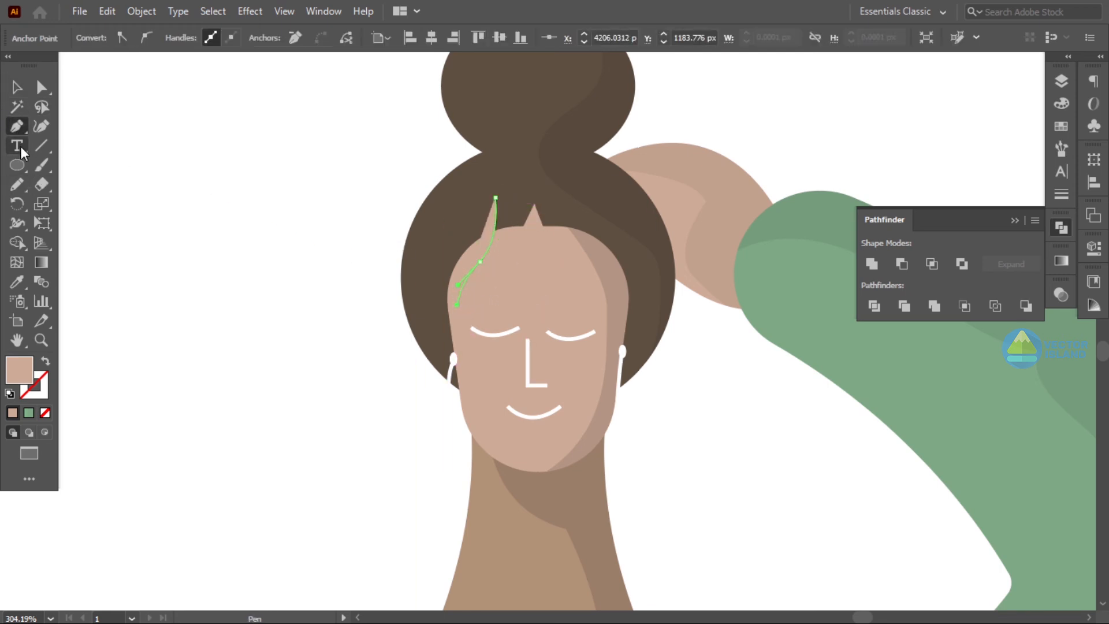
{"action": "left_click", "coordinate": [17, 282]}
{"action": "left_click", "coordinate": [445, 208]}
{"action": "left_click", "coordinate": [46, 361]}
{"action": "left_click", "coordinate": [17, 88]}
{"action": "left_click", "coordinate": [323, 231]}
{"action": "left_click", "coordinate": [466, 279]}
{"action": "double_click", "coordinate": [193, 34]}
{"action": "left_click", "coordinate": [334, 41]}
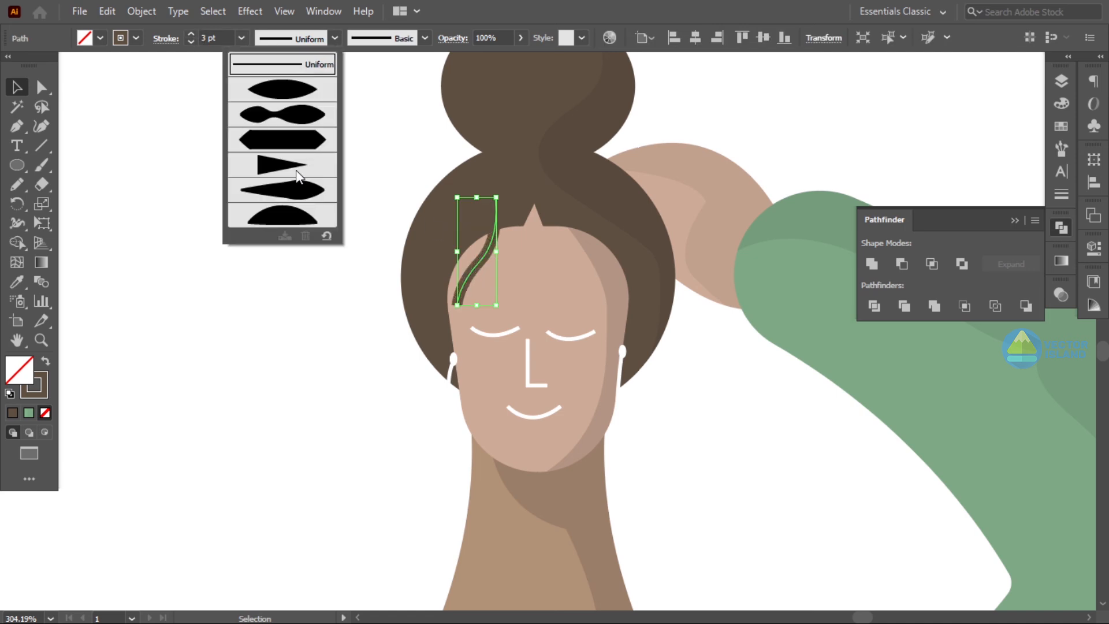
{"action": "left_click", "coordinate": [294, 168]}
{"action": "left_click", "coordinate": [294, 167]}
- Adjust the hair lock's anchor points to reshape its sweep across the forehead
{"action": "key", "text": "z"}
{"action": "left_click_drag", "start_coordinate": [498, 259], "coordinate": [563, 289]}
{"action": "key", "text": "a"}
{"action": "left_click_drag", "start_coordinate": [495, 179], "coordinate": [510, 179]}
{"action": "left_click_drag", "start_coordinate": [504, 231], "coordinate": [526, 224]}
{"action": "left_click", "coordinate": [296, 257]}
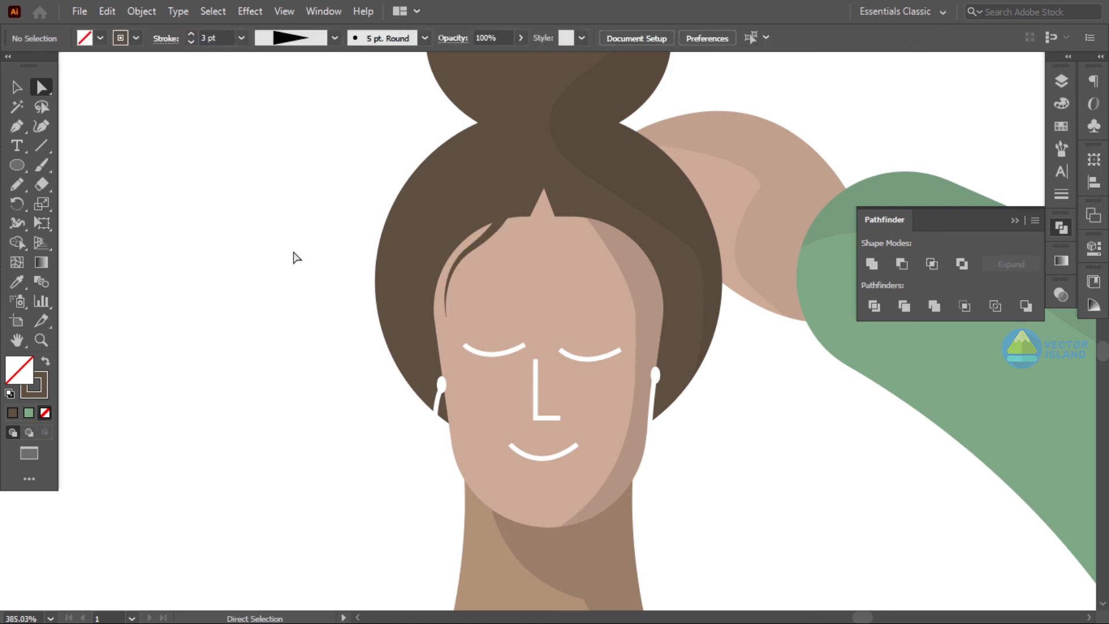
- Move the forehead hair lock upward toward the widow's peak
{"action": "key", "text": "v"}
{"action": "left_click", "coordinate": [494, 233]}
{"action": "left_click_drag", "start_coordinate": [488, 322], "coordinate": [487, 296]}
{"action": "left_click", "coordinate": [745, 393]}
{"action": "left_click_drag", "start_coordinate": [506, 225], "coordinate": [520, 232]}
{"action": "left_click", "coordinate": [772, 432]}
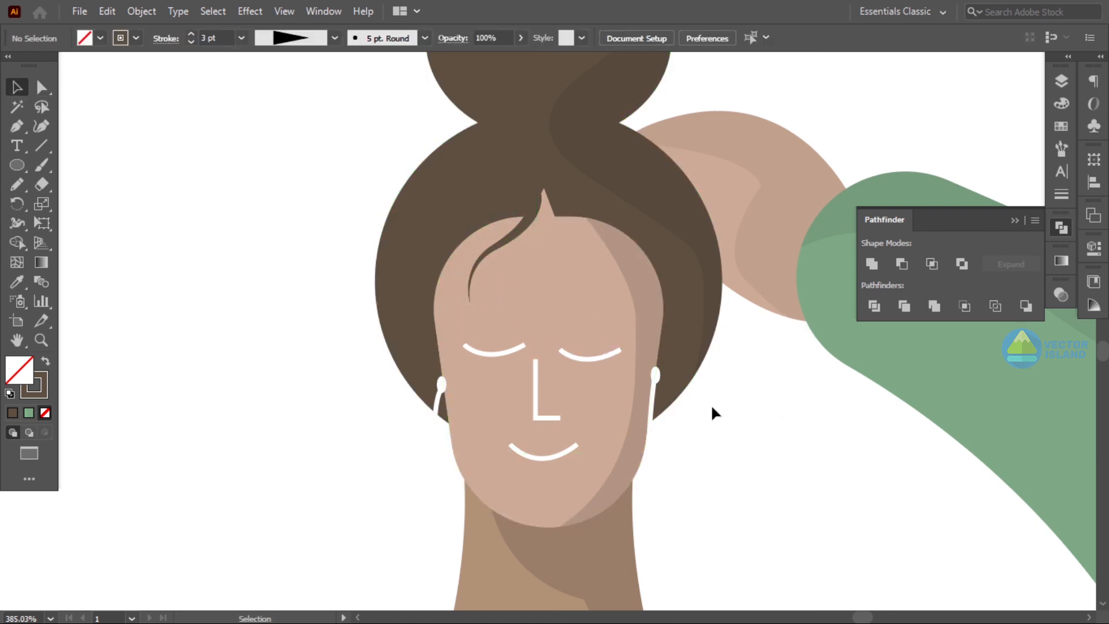
{"action": "left_click", "coordinate": [518, 228]}
{"action": "left_click", "coordinate": [542, 211]}
{"action": "left_click", "coordinate": [747, 445]}
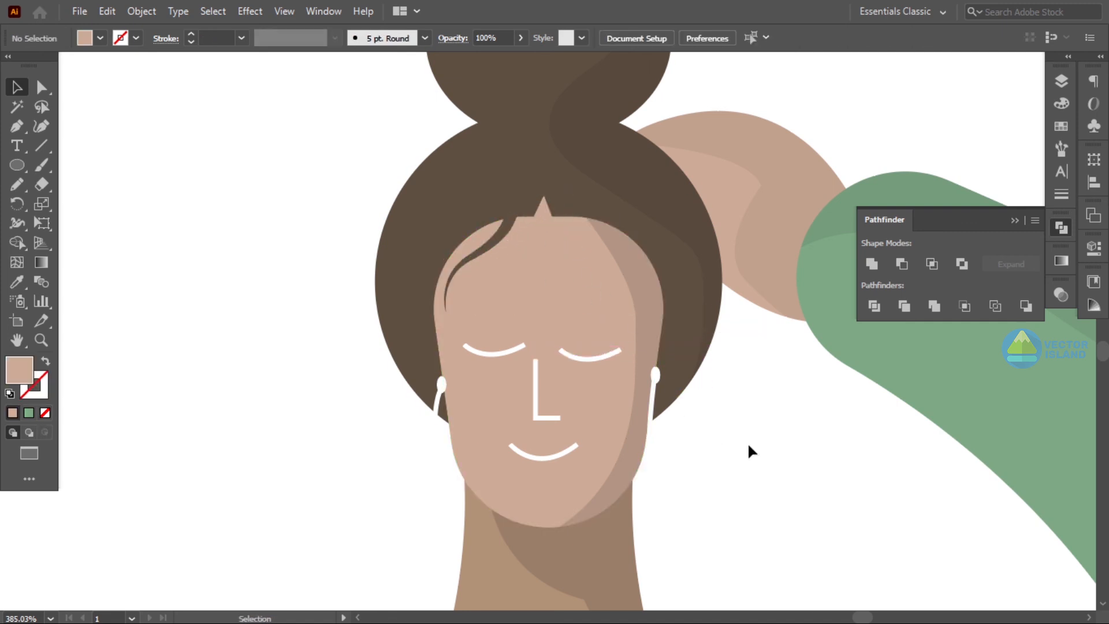
{"action": "key", "text": "z"}
{"action": "left_click_drag", "start_coordinate": [748, 446], "coordinate": [642, 314]}
{"action": "left_click_drag", "start_coordinate": [680, 354], "coordinate": [491, 342]}
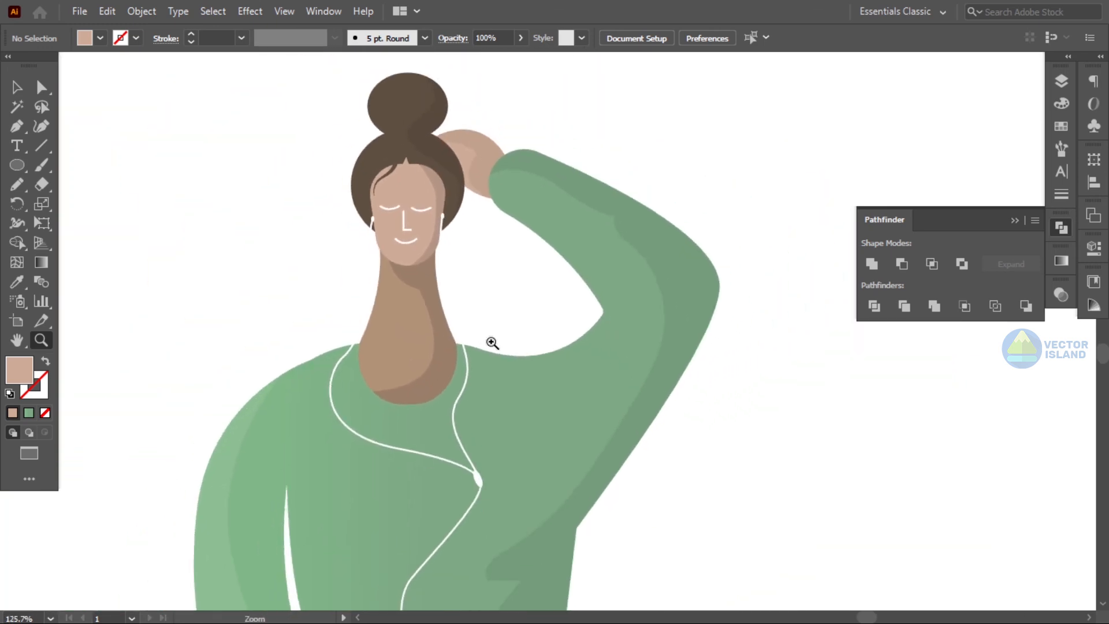
{"action": "left_click_drag", "start_coordinate": [380, 255], "coordinate": [516, 319]}
{"action": "scroll", "coordinate": [514, 318], "scroll_direction": "up", "scroll_amount": 3}
{"action": "left_click", "coordinate": [21, 125]}
{"action": "left_click", "coordinate": [394, 143]}
{"action": "left_click_drag", "start_coordinate": [394, 63], "coordinate": [443, 467]}
{"action": "key", "text": "ctrl+z"}
{"action": "key", "text": "ctrl+z"}
- Draw a highlight shape with two pointed strands on the upper left of the bun using the Pen tool
{"action": "key", "text": "z"}
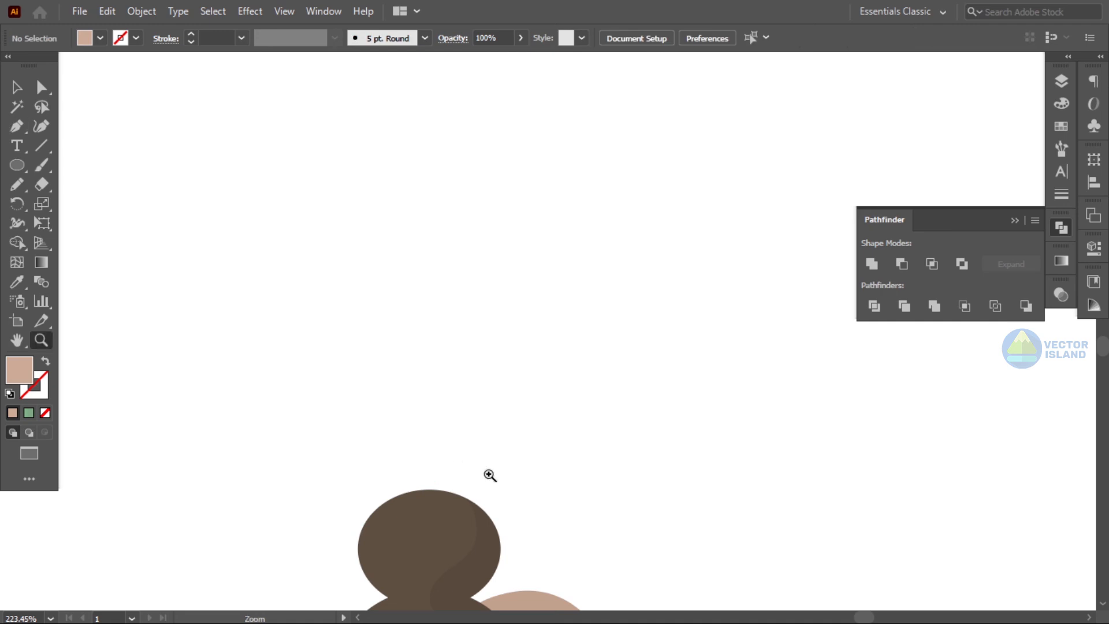
{"action": "left_click_drag", "start_coordinate": [622, 494], "coordinate": [547, 518]}
{"action": "scroll", "coordinate": [548, 518], "scroll_direction": "down", "scroll_amount": 5}
{"action": "left_click_drag", "start_coordinate": [519, 264], "coordinate": [558, 377]}
{"action": "scroll", "coordinate": [558, 377], "scroll_direction": "up", "scroll_amount": 2}
{"action": "left_click", "coordinate": [15, 128]}
{"action": "left_click", "coordinate": [450, 204]}
{"action": "left_click_drag", "start_coordinate": [414, 270], "coordinate": [425, 313]}
{"action": "left_click", "coordinate": [445, 312]}
{"action": "left_click_drag", "start_coordinate": [430, 262], "coordinate": [438, 248]}
{"action": "left_click", "coordinate": [430, 262]}
{"action": "left_click_drag", "start_coordinate": [460, 304], "coordinate": [482, 317]}
{"action": "left_click", "coordinate": [460, 304]}
{"action": "left_click_drag", "start_coordinate": [460, 227], "coordinate": [474, 204]}
{"action": "left_click", "coordinate": [460, 227]}
{"action": "left_click_drag", "start_coordinate": [446, 257], "coordinate": [449, 276]}
{"action": "left_click", "coordinate": [446, 257]}
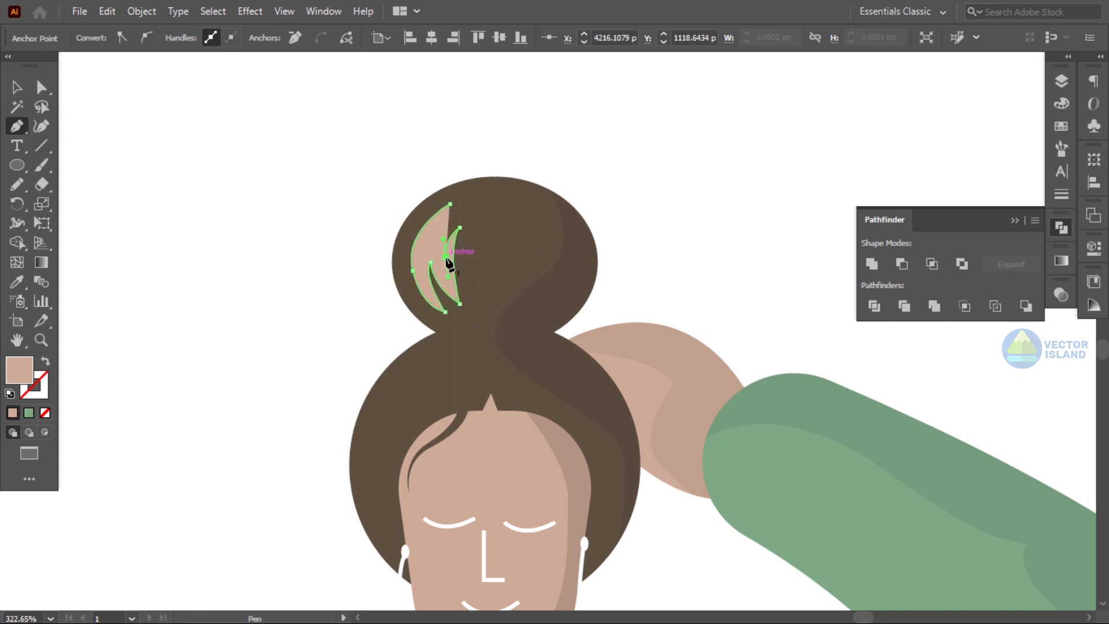
{"action": "left_click_drag", "start_coordinate": [450, 204], "coordinate": [469, 181]}
{"action": "left_click", "coordinate": [17, 88]}
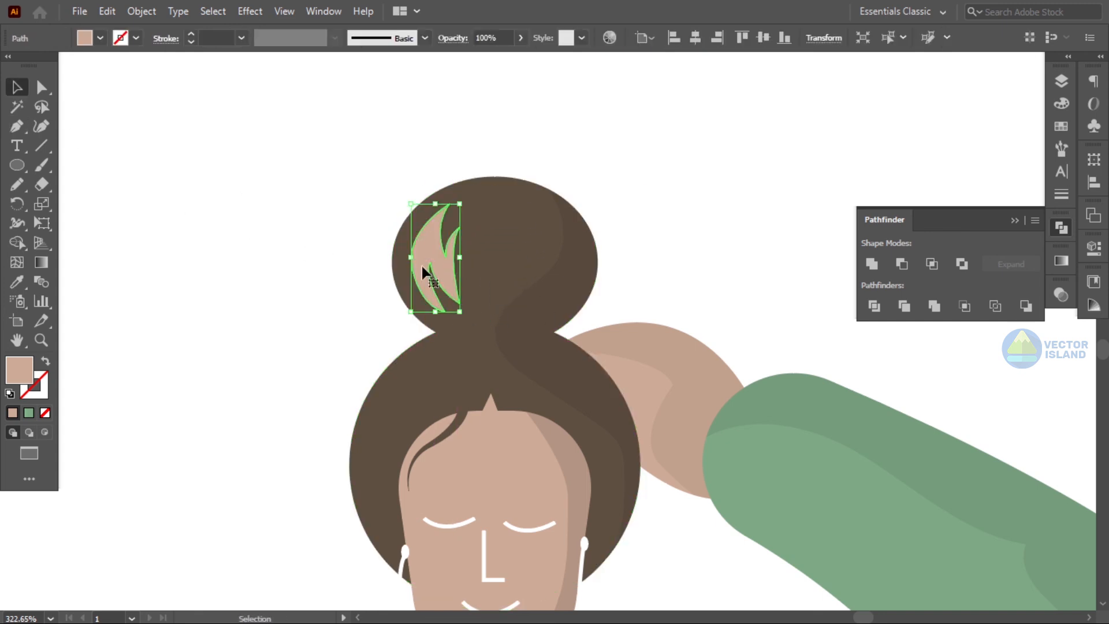
- Fill the bun highlight white and set its opacity to 11%
{"action": "scroll", "coordinate": [426, 272], "scroll_direction": "down", "scroll_amount": 1}
{"action": "left_click", "coordinate": [17, 281]}
{"action": "left_click", "coordinate": [134, 297]}
{"action": "left_click", "coordinate": [522, 38]}
{"action": "left_click_drag", "start_coordinate": [520, 58], "coordinate": [460, 58]}
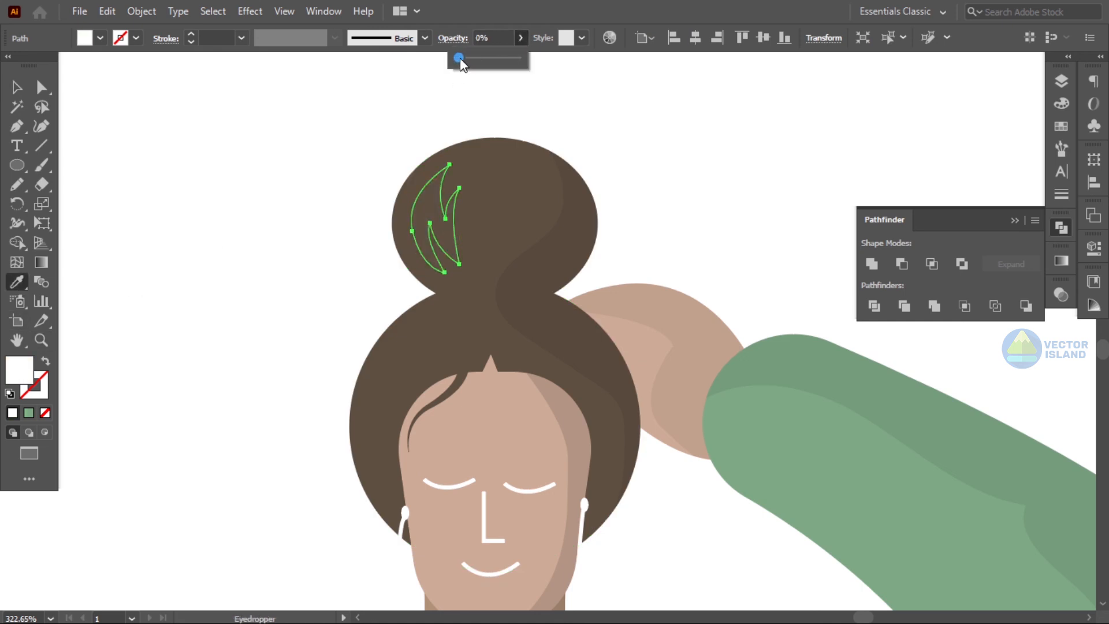
{"action": "left_click", "coordinate": [17, 87]}
{"action": "left_click", "coordinate": [174, 142]}
{"action": "left_click", "coordinate": [421, 224]}
{"action": "left_click", "coordinate": [522, 38]}
{"action": "left_click_drag", "start_coordinate": [462, 62], "coordinate": [466, 61]}
{"action": "left_click", "coordinate": [405, 108]}
- Remove the colour swatches from the left of the figure
{"action": "key", "text": "z"}
{"action": "left_click_drag", "start_coordinate": [658, 217], "coordinate": [519, 306]}
{"action": "left_click_drag", "start_coordinate": [620, 374], "coordinate": [581, 262]}
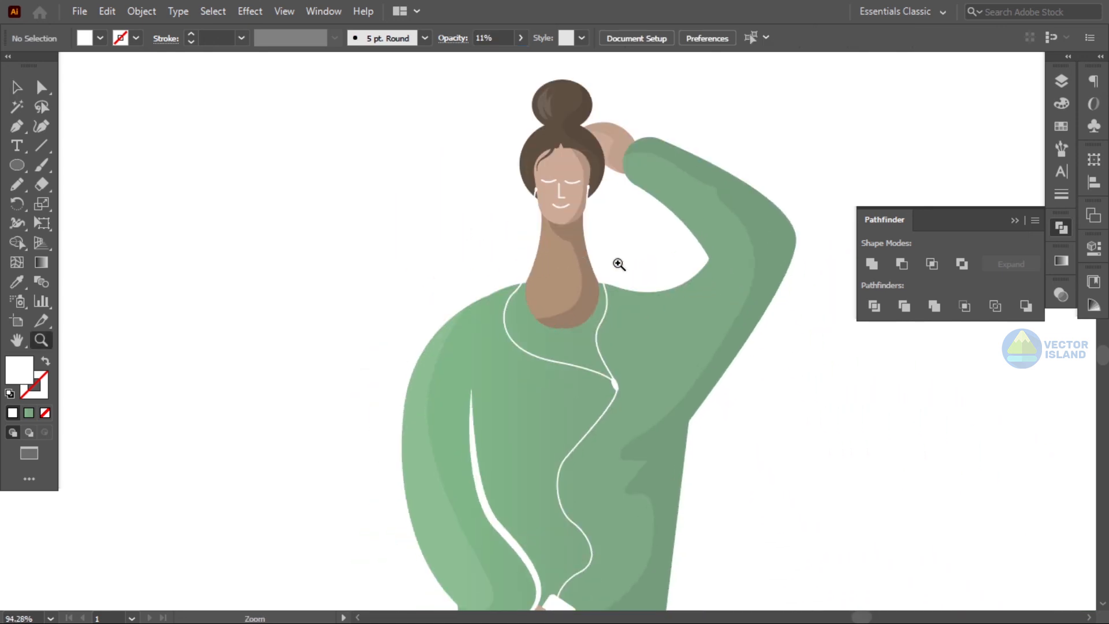
{"action": "left_click_drag", "start_coordinate": [619, 264], "coordinate": [550, 272]}
{"action": "left_click_drag", "start_coordinate": [698, 409], "coordinate": [667, 334]}
{"action": "left_click_drag", "start_coordinate": [667, 334], "coordinate": [661, 334]}
{"action": "left_click", "coordinate": [18, 87]}
{"action": "left_click", "coordinate": [1015, 220]}
{"action": "left_click_drag", "start_coordinate": [207, 110], "coordinate": [352, 473]}
{"action": "key", "text": "Delete"}
{"action": "left_click_drag", "start_coordinate": [817, 456], "coordinate": [742, 461]}
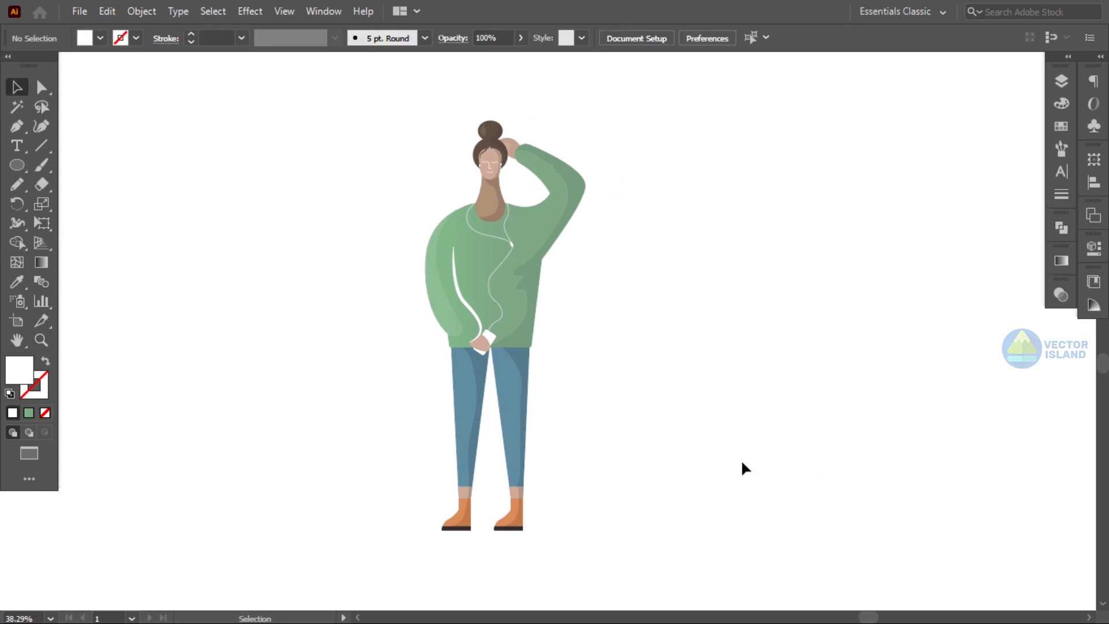
- Draw a thin ground-line rectangle beneath the feet and paste the colour swatches to the right of the figure
{"action": "left_click_drag", "start_coordinate": [17, 164], "coordinate": [87, 164]}
{"action": "left_click_drag", "start_coordinate": [338, 530], "coordinate": [778, 535]}
{"action": "left_click", "coordinate": [20, 88]}
{"action": "left_click", "coordinate": [601, 491]}
{"action": "left_click_drag", "start_coordinate": [633, 534], "coordinate": [558, 533]}
{"action": "key", "text": "ctrl+v"}
{"action": "left_click_drag", "start_coordinate": [575, 434], "coordinate": [938, 325]}
- Colour the ground line purple from the swatches and shorten it to sit just under the figure
{"action": "left_click", "coordinate": [1008, 368]}
{"action": "left_click", "coordinate": [567, 531]}
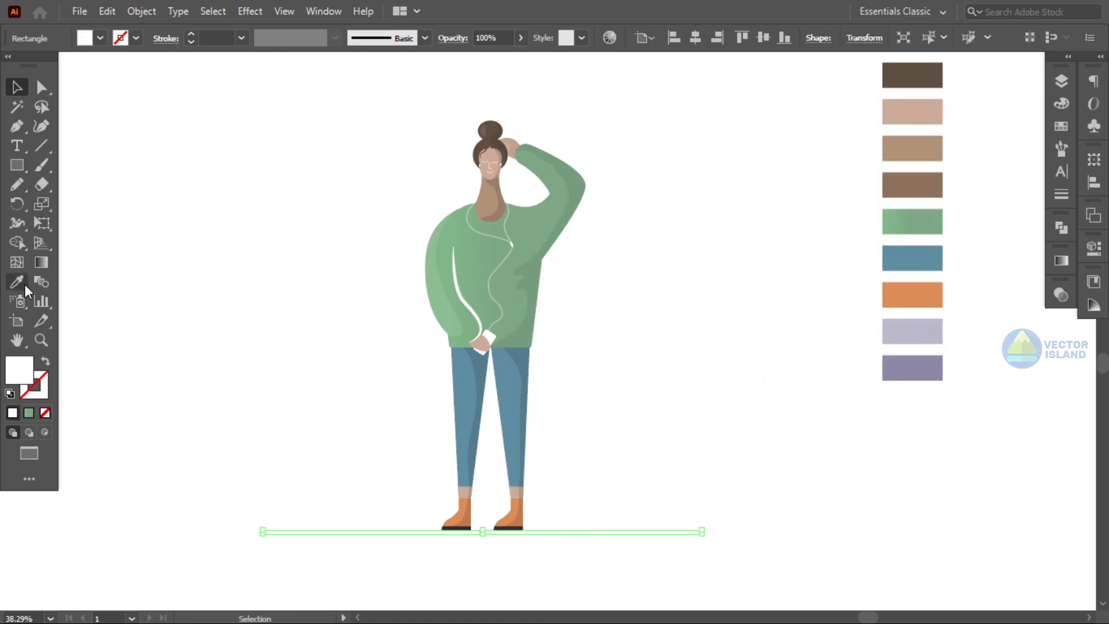
{"action": "left_click", "coordinate": [24, 287]}
{"action": "left_click", "coordinate": [925, 369]}
{"action": "left_click", "coordinate": [17, 86]}
{"action": "left_click", "coordinate": [686, 585]}
{"action": "left_click", "coordinate": [686, 532]}
{"action": "left_click_drag", "start_coordinate": [702, 532], "coordinate": [628, 535]}
{"action": "left_click", "coordinate": [579, 546]}
{"action": "left_click", "coordinate": [631, 541]}
{"action": "left_click", "coordinate": [645, 532]}
{"action": "left_click", "coordinate": [42, 87]}
{"action": "left_click_drag", "start_coordinate": [318, 533], "coordinate": [328, 538]}
{"action": "left_click", "coordinate": [17, 87]}
{"action": "left_click", "coordinate": [220, 186]}
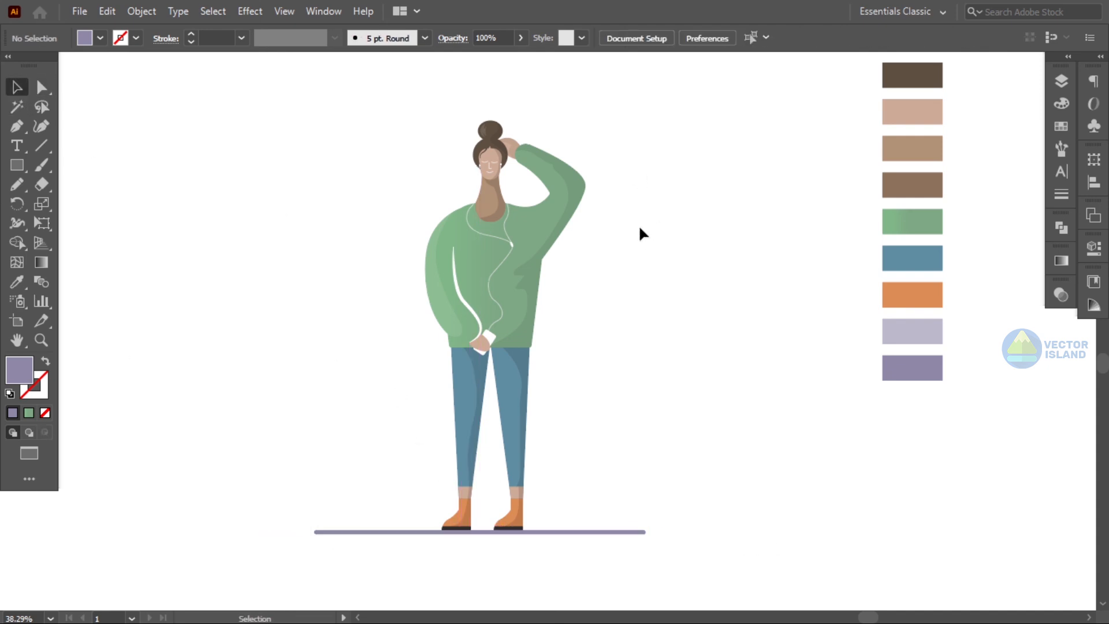
- Draw a tall curled plume shape with the Pencil tool to the left of the figure and fill it purple
{"action": "left_click_drag", "start_coordinate": [607, 287], "coordinate": [624, 289]}
{"action": "left_click", "coordinate": [18, 185]}
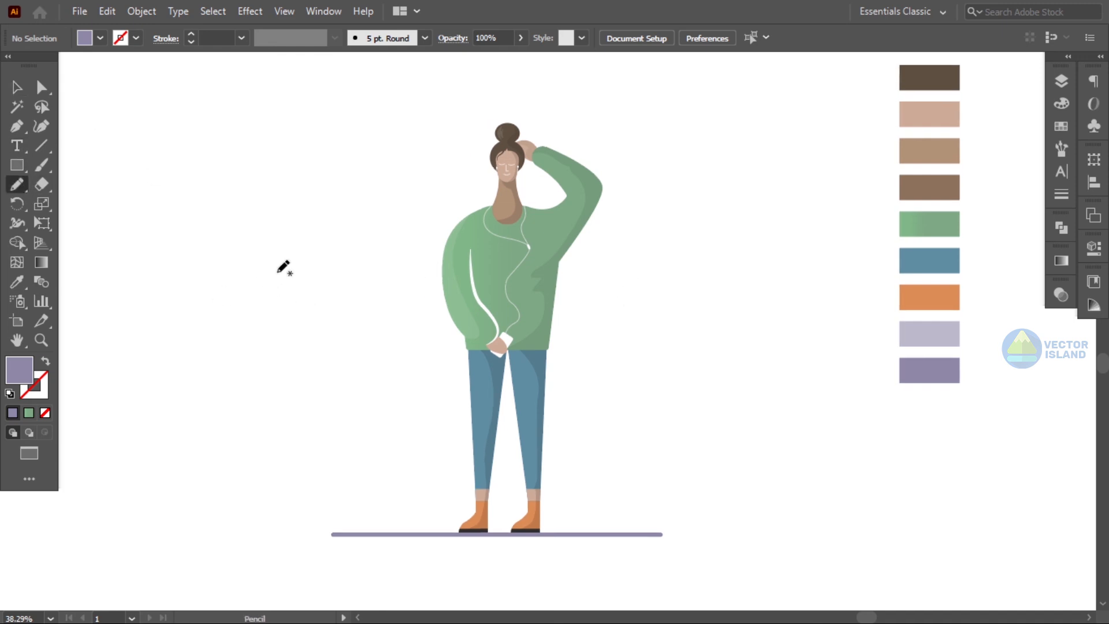
{"action": "left_click_drag", "start_coordinate": [341, 496], "coordinate": [326, 307]}
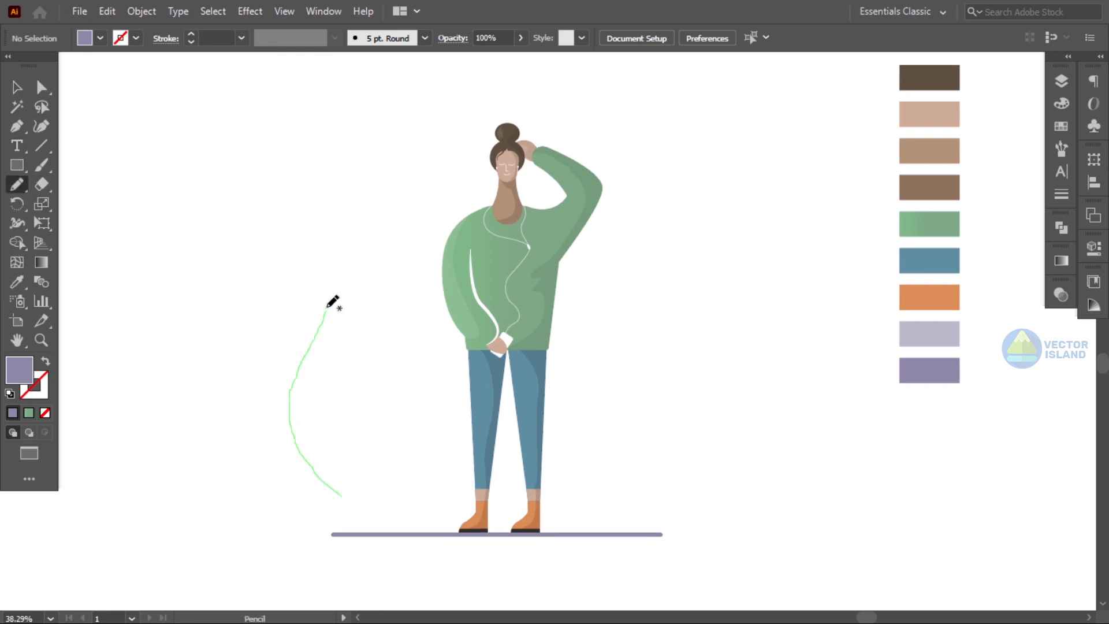
{"action": "mouse_move", "coordinate": [323, 247]}
{"action": "left_mouse_down"}
{"action": "mouse_move", "coordinate": [416, 349]}
{"action": "mouse_move", "coordinate": [345, 496]}
{"action": "left_mouse_up"}
{"action": "key", "text": "v"}
{"action": "left_click", "coordinate": [943, 369]}
{"action": "left_click", "coordinate": [255, 147]}
{"action": "left_click_drag", "start_coordinate": [392, 419], "coordinate": [369, 404]}
{"action": "left_click", "coordinate": [145, 242]}
- Draw a shape with the Pen tool overlapping the plume's right half
{"action": "left_click", "coordinate": [17, 130]}
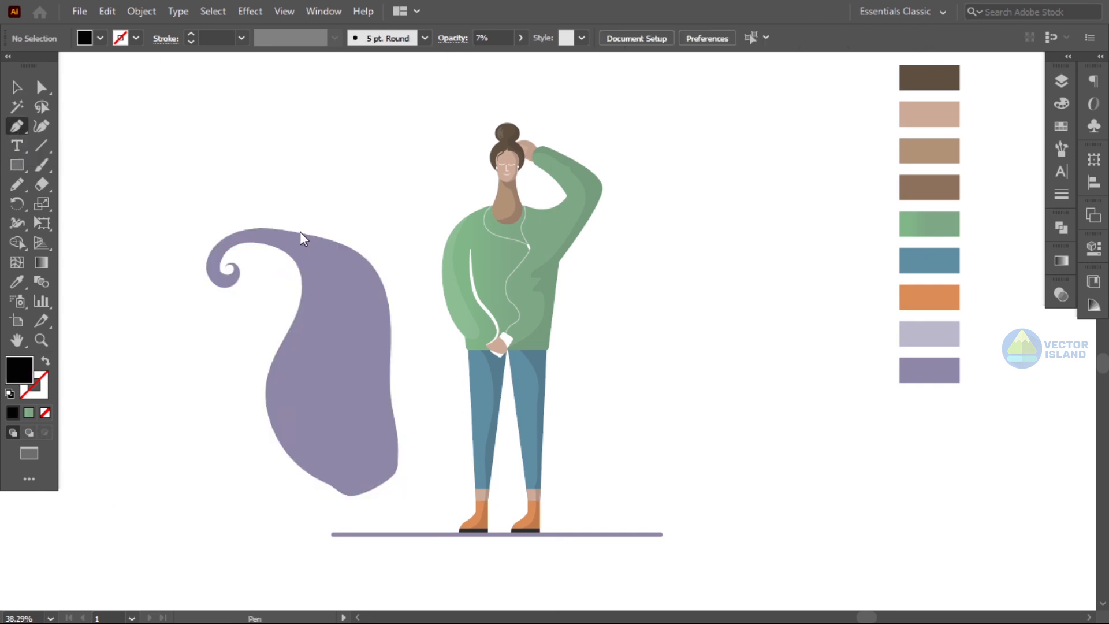
{"action": "left_click", "coordinate": [258, 212]}
{"action": "left_click_drag", "start_coordinate": [337, 328], "coordinate": [311, 418]}
{"action": "left_click_drag", "start_coordinate": [383, 511], "coordinate": [424, 516]}
{"action": "left_click_drag", "start_coordinate": [408, 268], "coordinate": [375, 211]}
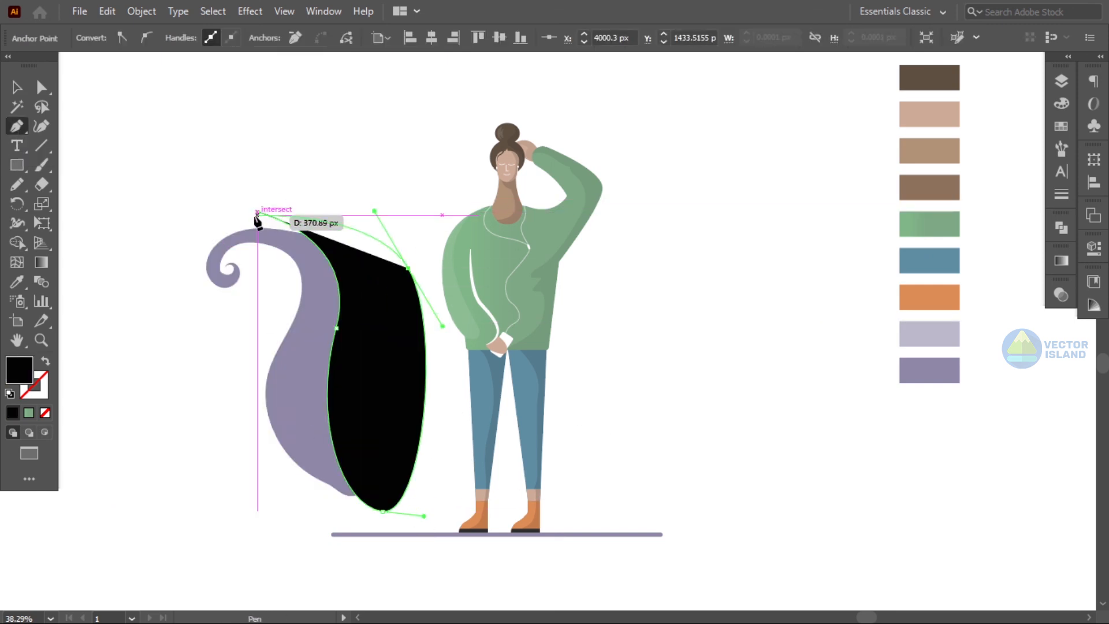
{"action": "left_click", "coordinate": [257, 212]}
- Select the plume and the overlapping Pen shape, then use Shape Builder to remove the part of the new shape outside the plume
{"action": "left_click", "coordinate": [17, 87]}
{"action": "mouse_move", "coordinate": [86, 87]}
{"action": "left_mouse_down"}
{"action": "mouse_move", "coordinate": [155, 133]}
{"action": "mouse_move", "coordinate": [358, 346]}
{"action": "left_mouse_up"}
{"action": "left_click", "coordinate": [1061, 227]}
{"action": "left_click", "coordinate": [17, 243]}
{"action": "left_click", "coordinate": [383, 249], "text": "alt"}
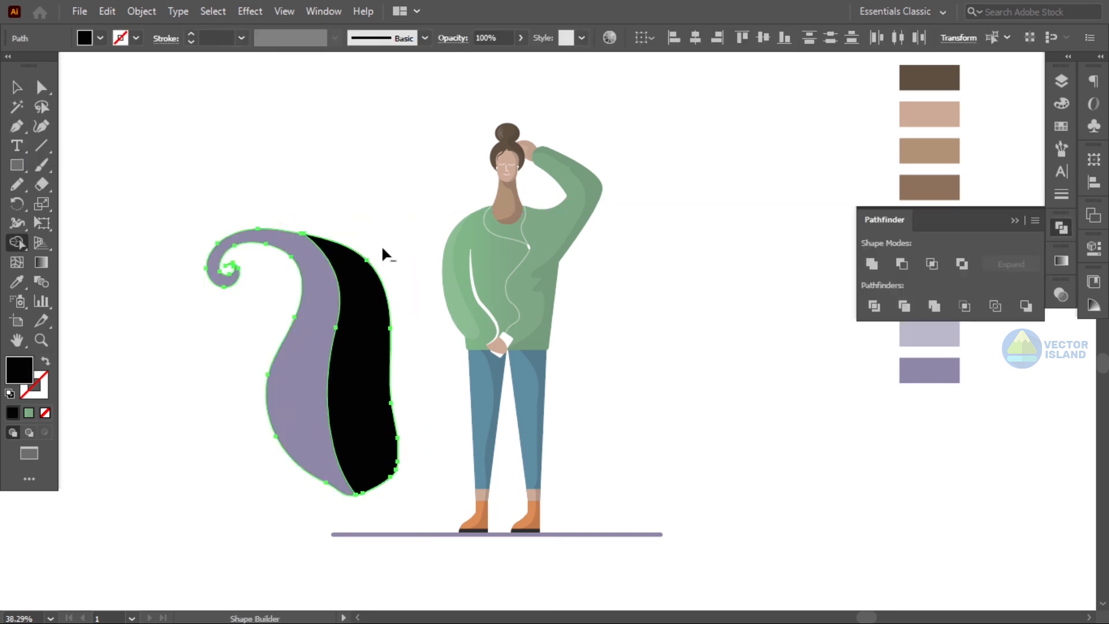
- Colour the plume's right section a darker purple with the Eyedropper and move the plume down toward the ground line
{"action": "key", "text": "v"}
{"action": "left_click", "coordinate": [164, 98]}
{"action": "left_click", "coordinate": [302, 299]}
{"action": "key", "text": "i"}
{"action": "left_click", "coordinate": [572, 249]}
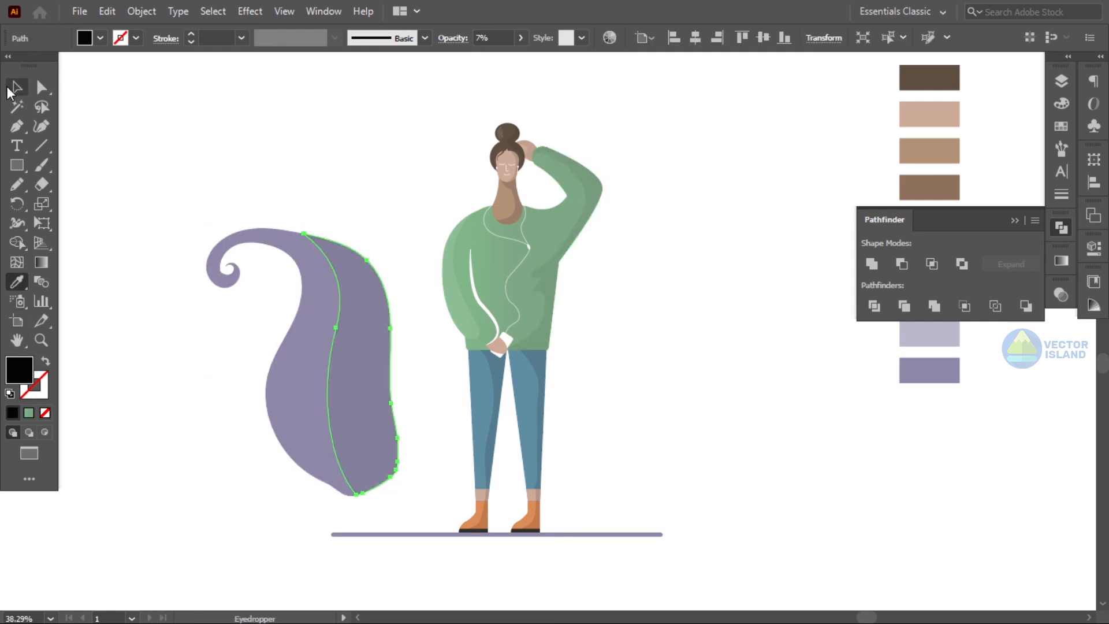
{"action": "key", "text": "v"}
{"action": "left_click", "coordinate": [452, 217]}
{"action": "left_click_drag", "start_coordinate": [367, 324], "coordinate": [383, 383]}
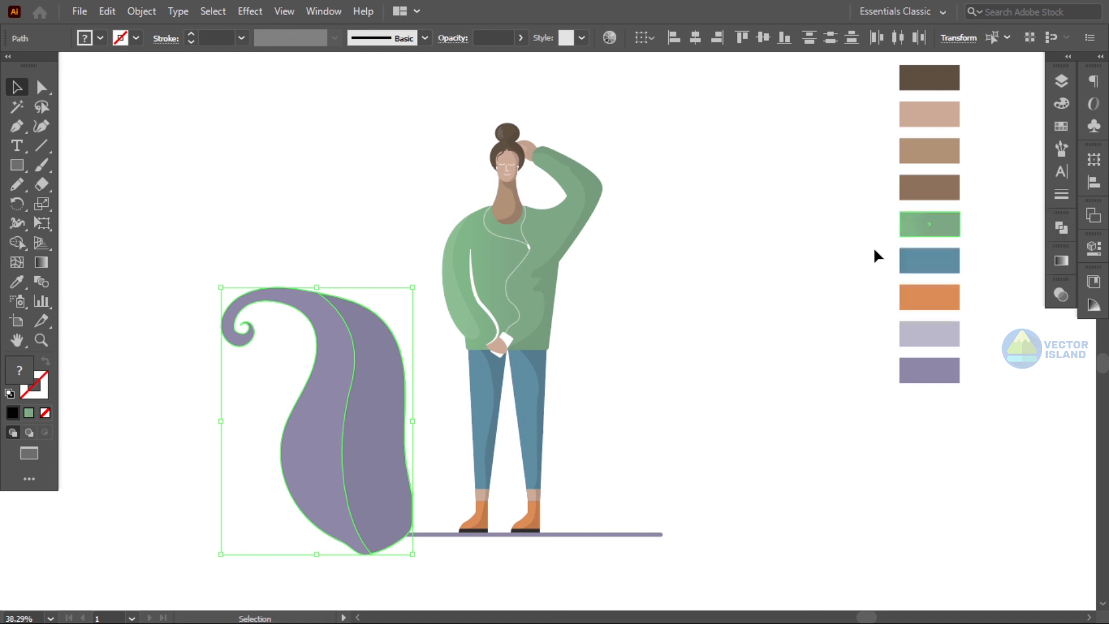
- Draw a rectangle below the ground line and use Shape Builder to trim the plume's bottom flat at the ground line
{"action": "left_click", "coordinate": [703, 308]}
{"action": "left_click_drag", "start_coordinate": [690, 306], "coordinate": [692, 257]}
{"action": "left_click", "coordinate": [16, 165]}
{"action": "left_click_drag", "start_coordinate": [271, 483], "coordinate": [461, 560]}
{"action": "left_click", "coordinate": [16, 87]}
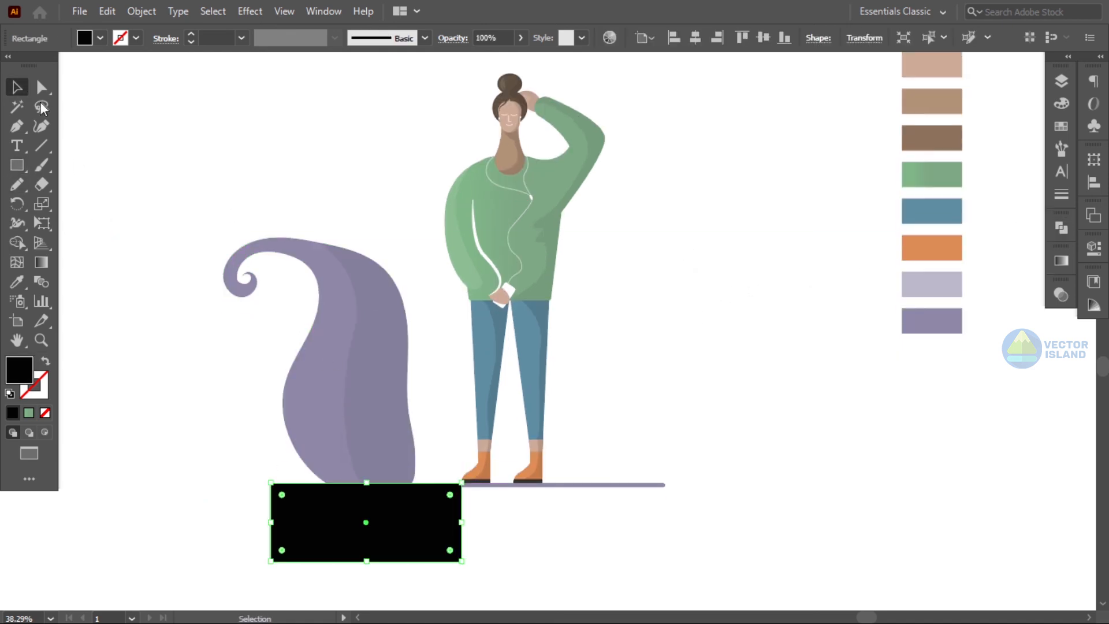
{"action": "left_click", "coordinate": [373, 446], "text": "shift"}
{"action": "left_click", "coordinate": [17, 242]}
{"action": "left_click_drag", "start_coordinate": [345, 491], "coordinate": [501, 526]}
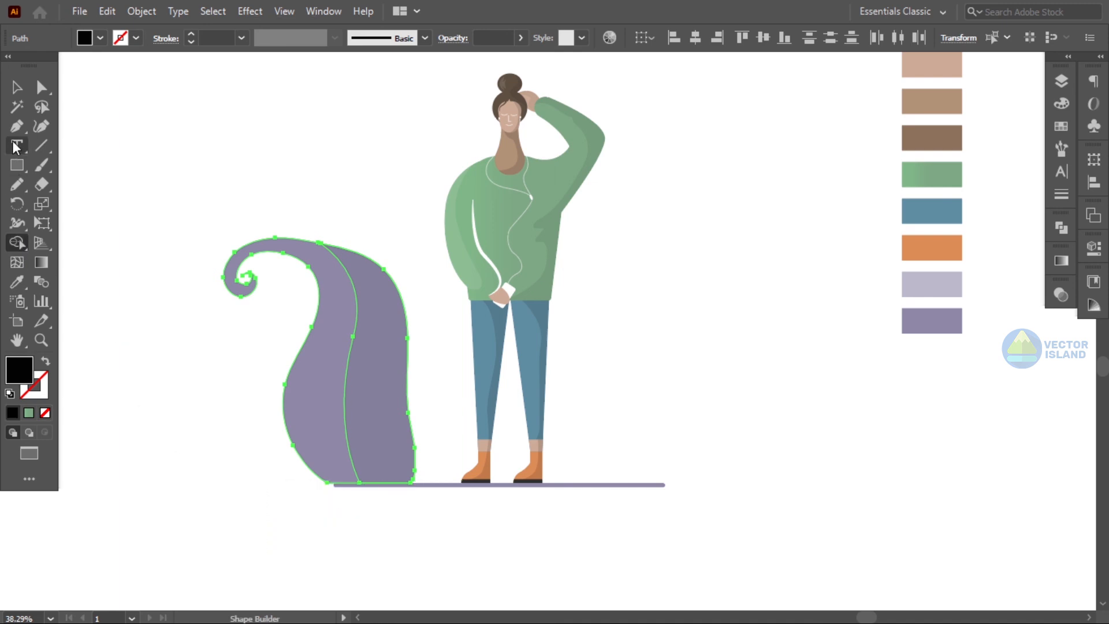
- Move the plume slightly left so its base sits at the ground line's left end
{"action": "left_click", "coordinate": [17, 88]}
{"action": "left_click", "coordinate": [317, 130]}
{"action": "left_click_drag", "start_coordinate": [303, 212], "coordinate": [359, 317]}
{"action": "left_click_drag", "start_coordinate": [368, 344], "coordinate": [339, 347]}
{"action": "left_click", "coordinate": [436, 368]}
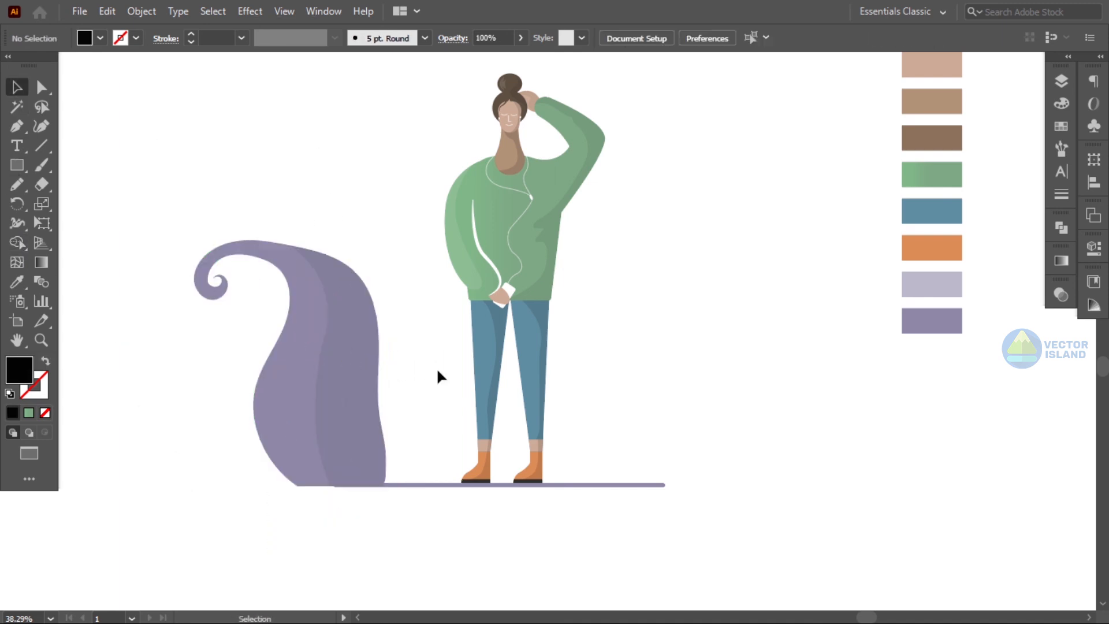
- Duplicate the plume to the right of the figure and colour the copy with the light lavender swatch
{"action": "left_click_drag", "start_coordinate": [290, 220], "coordinate": [747, 329]}
{"action": "key", "text": "ctrl+shift+a"}
{"action": "left_click", "coordinate": [747, 323]}
{"action": "key", "text": "i"}
{"action": "left_click", "coordinate": [928, 295]}
- Group the copied plume and scale it down to a smaller size
{"action": "left_click", "coordinate": [17, 87]}
{"action": "left_click_drag", "start_coordinate": [740, 202], "coordinate": [795, 277]}
{"action": "right_click", "coordinate": [753, 253]}
{"action": "left_click", "coordinate": [795, 354]}
{"action": "left_click_drag", "start_coordinate": [825, 223], "coordinate": [771, 293], "text": "shift"}
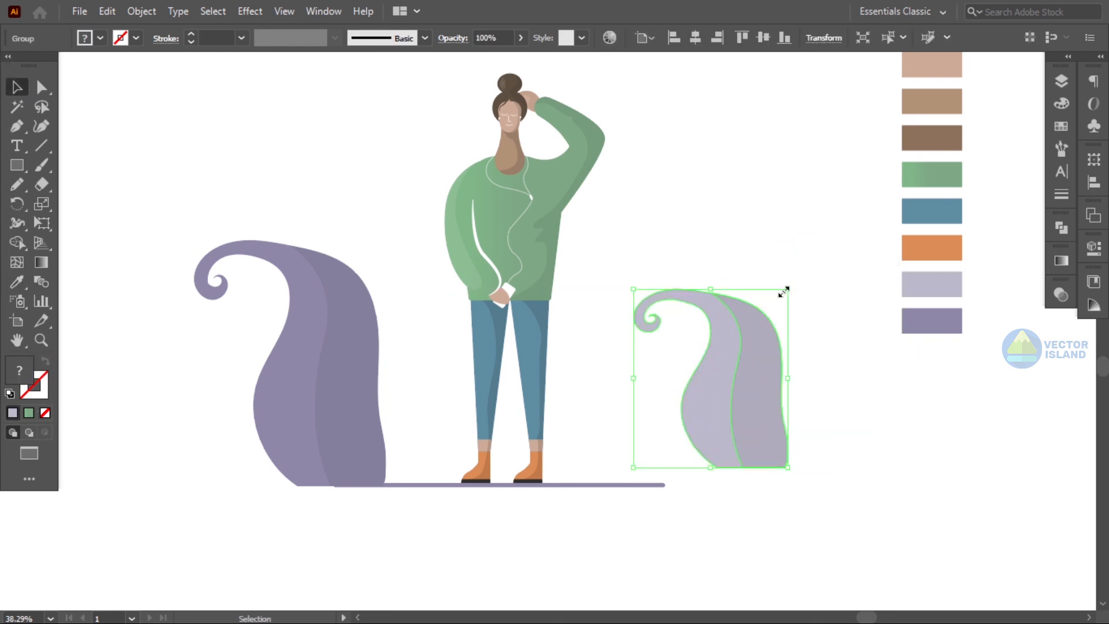
- Move the small light plume in front of the large plume's lower right, resting on the ground line
{"action": "left_click", "coordinate": [703, 261]}
{"action": "left_click_drag", "start_coordinate": [732, 340], "coordinate": [386, 361]}
{"action": "left_click", "coordinate": [653, 299]}
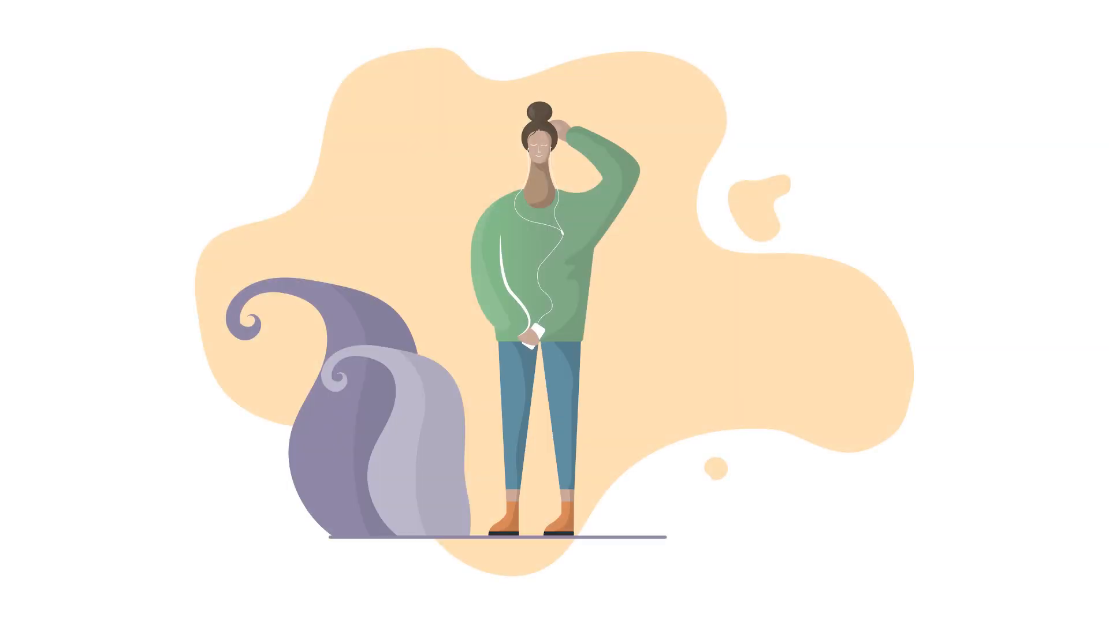